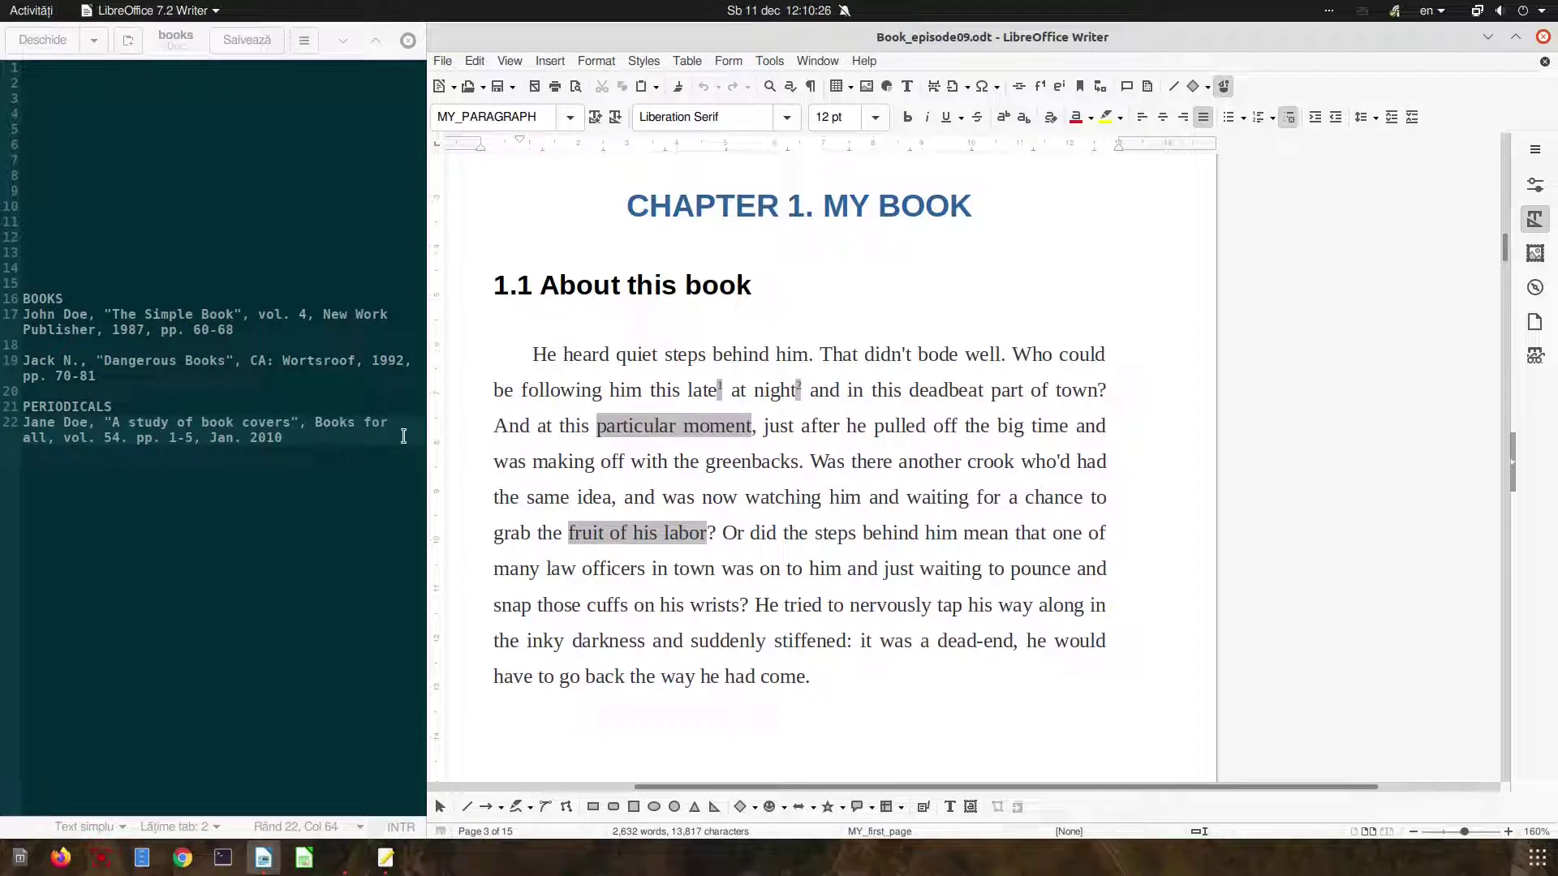
Step: Open Insert Bibliography Entry and choose Document Content as the entry source
click(560, 61)
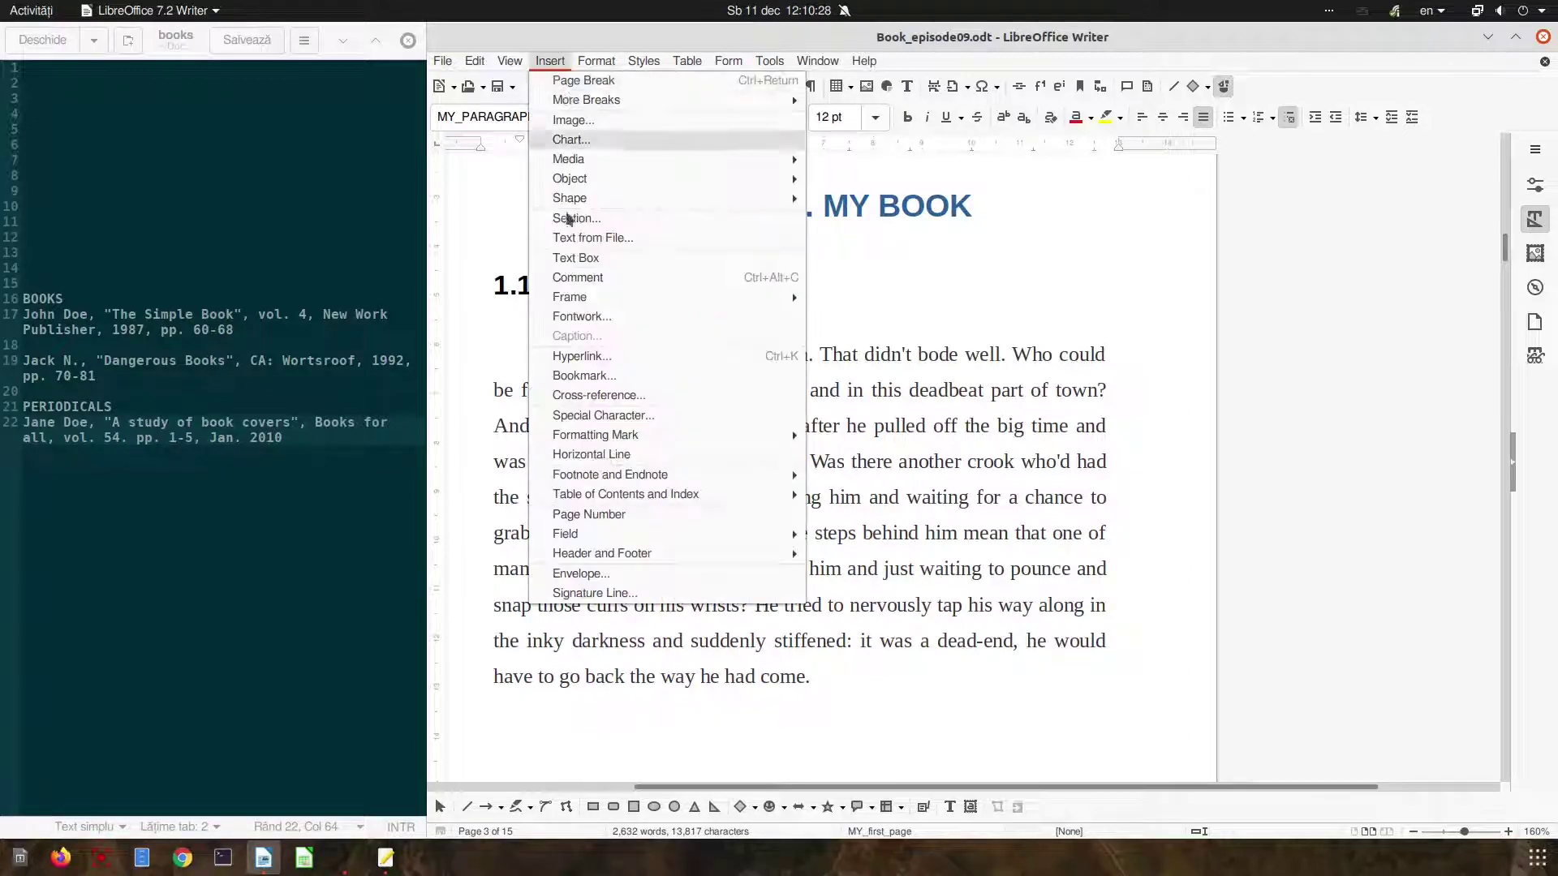
mouse_move(585, 501)
click(909, 533)
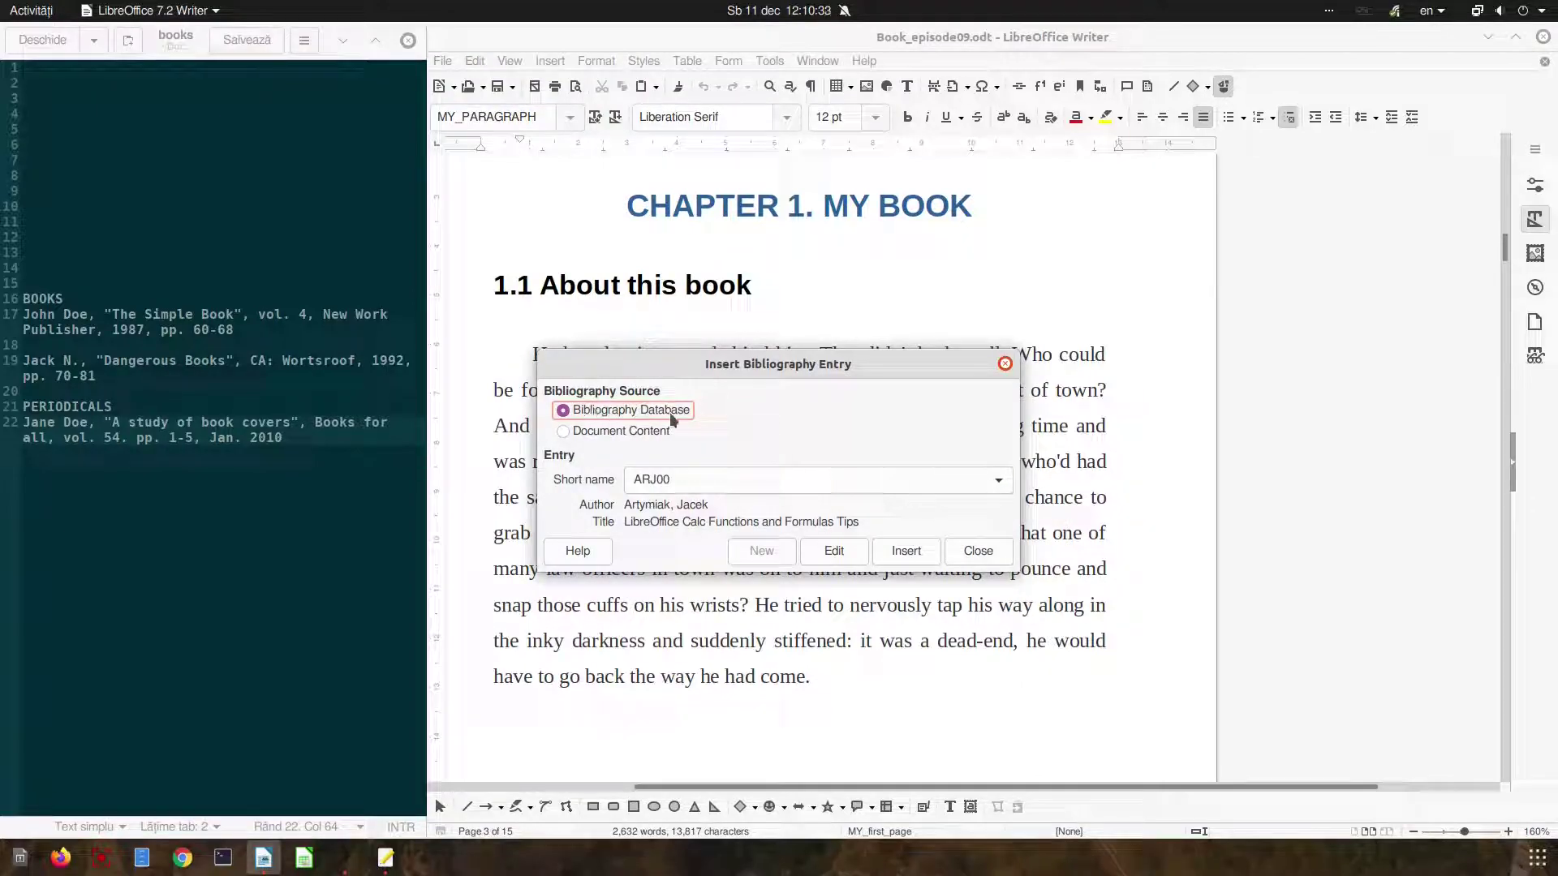
click(604, 432)
click(646, 474)
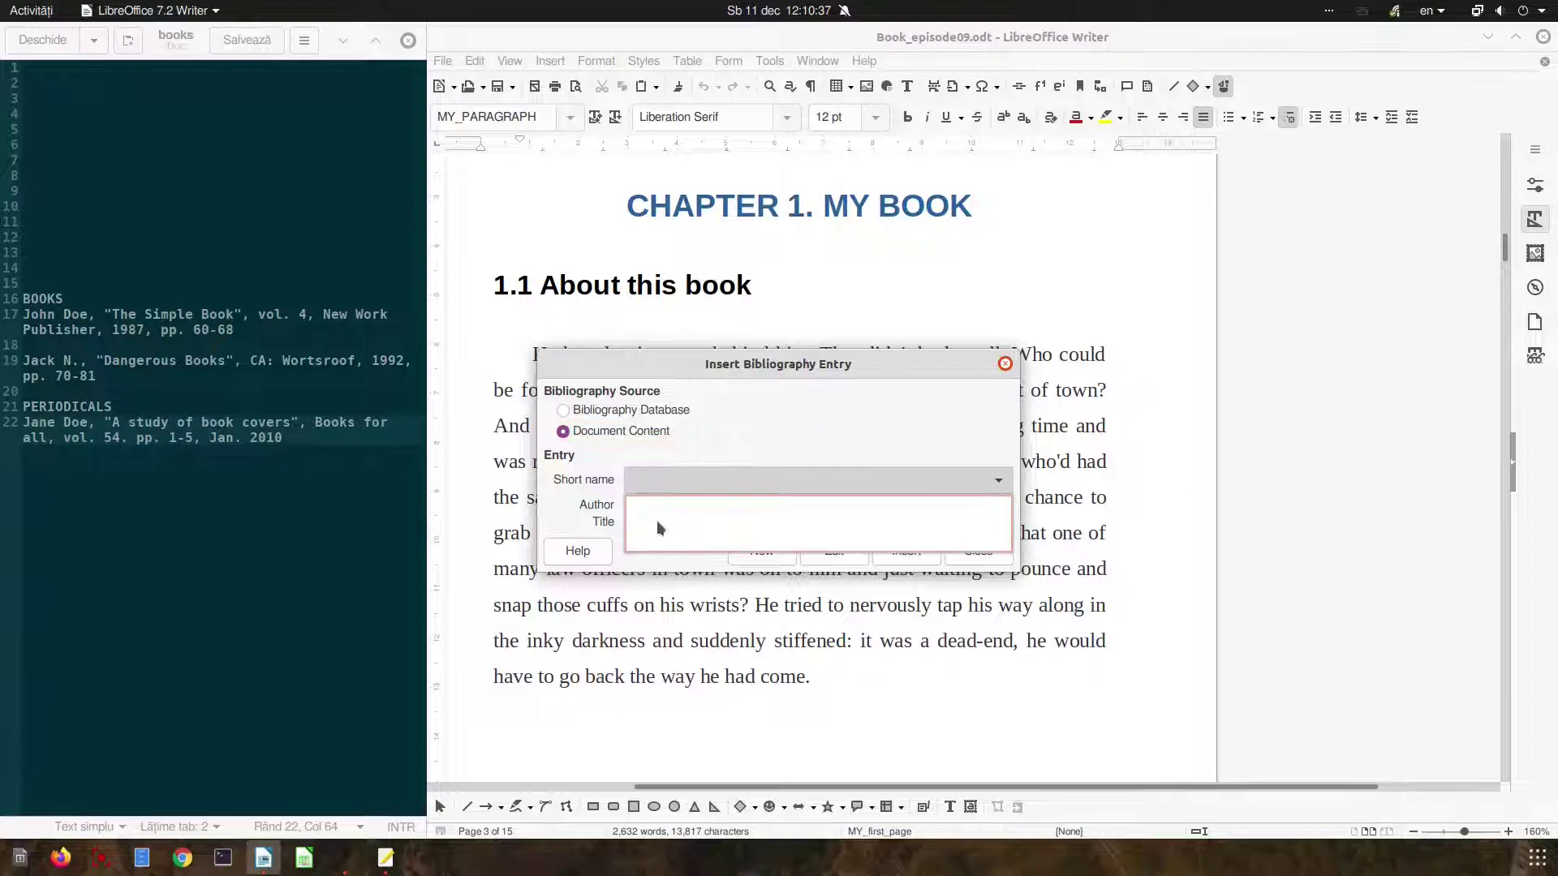
click(641, 501)
Step: Start a new entry with short name 'The Simple Book, 1987', the author from the notes and year 1987
click(786, 554)
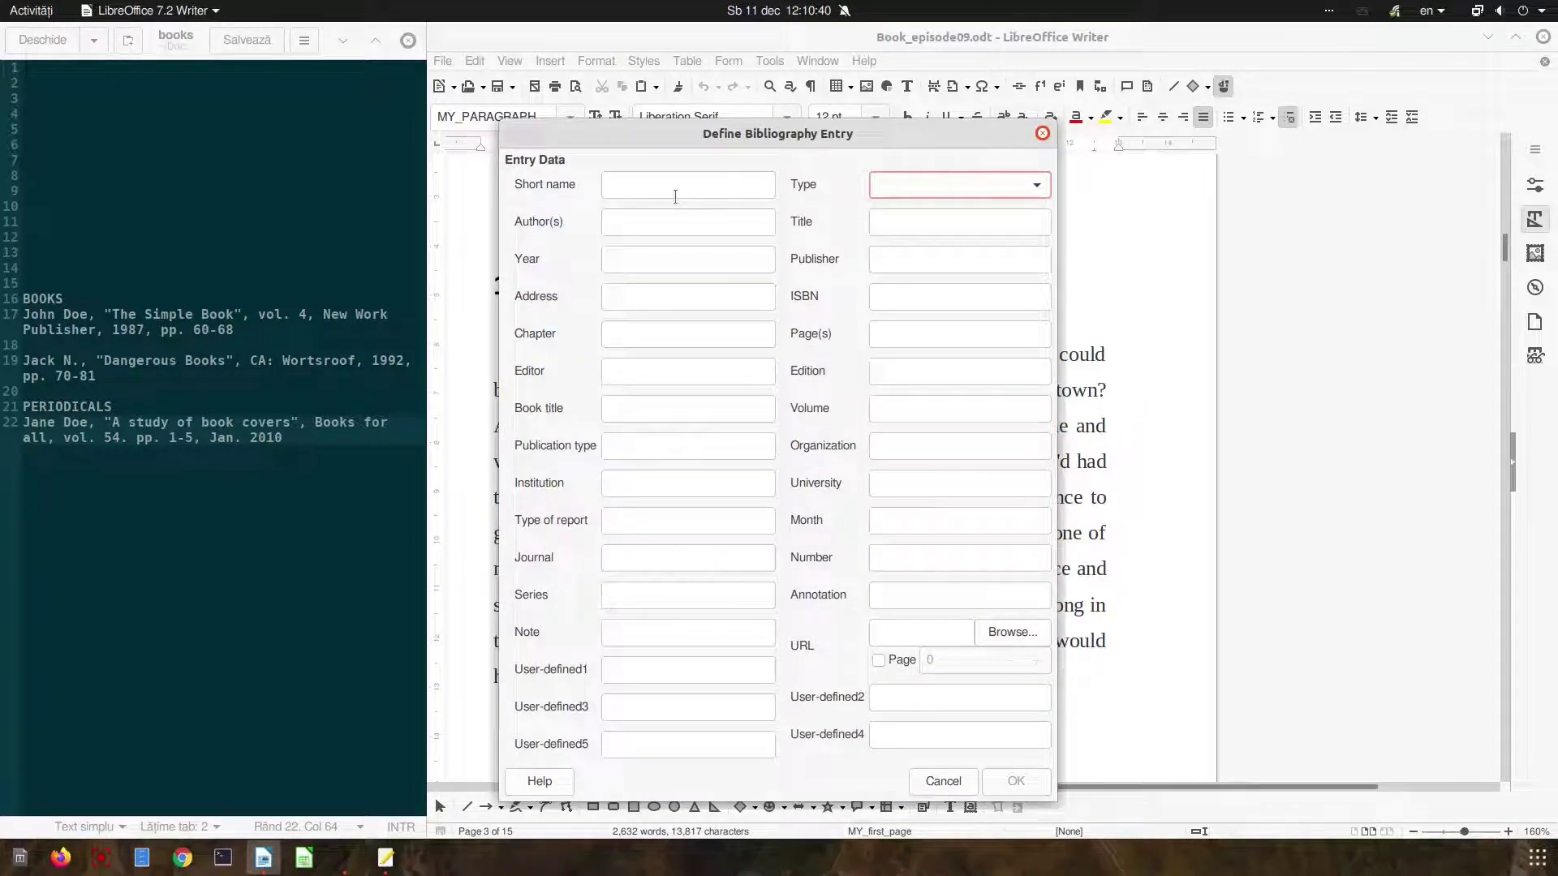
click(613, 185)
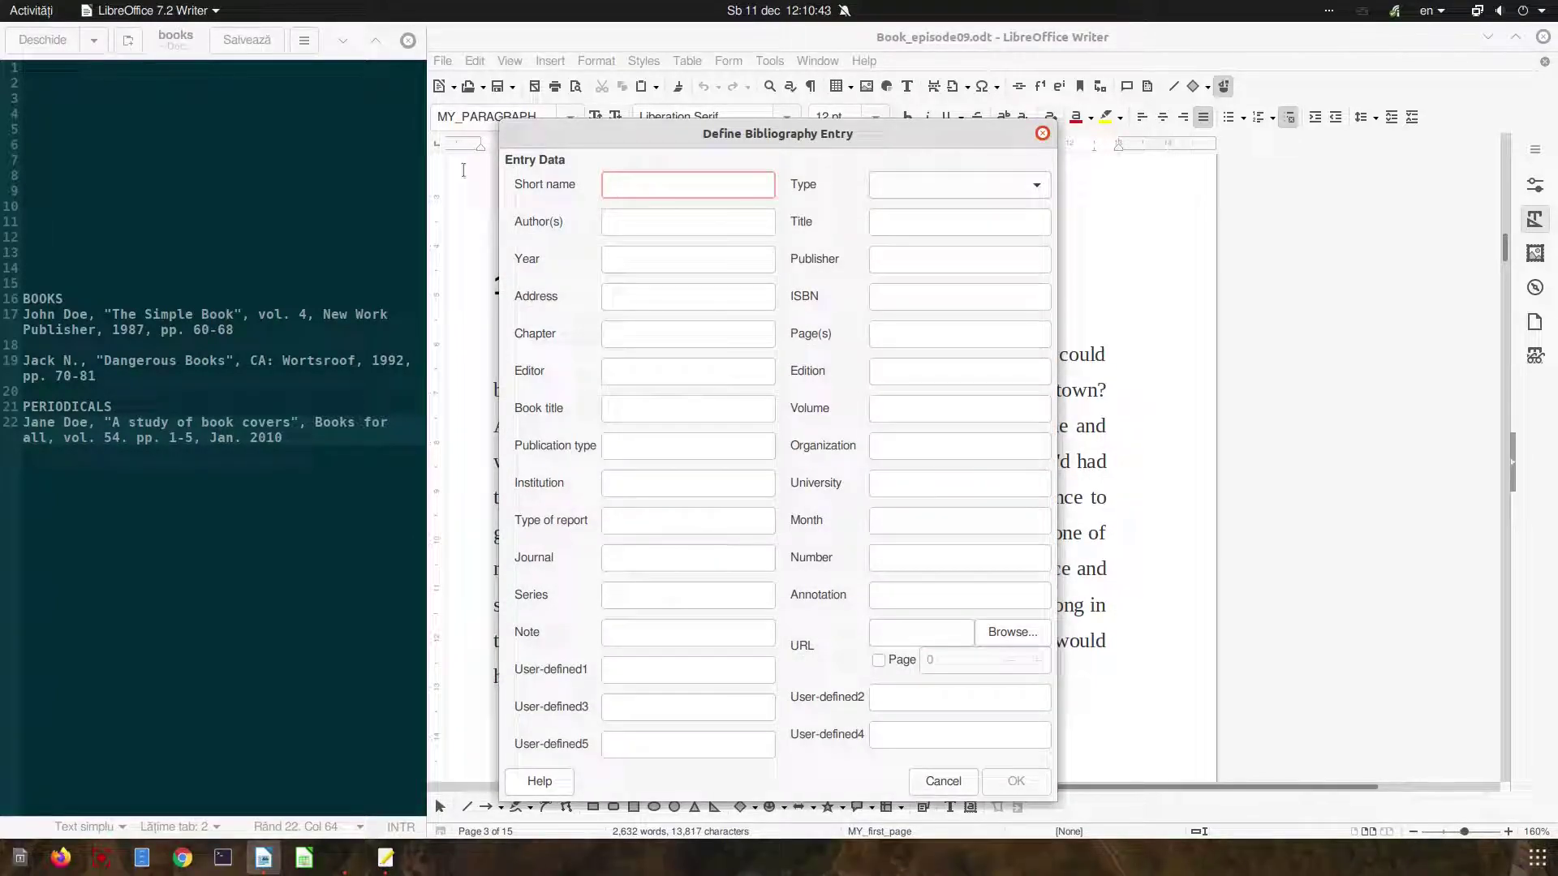
drag(234, 314, 112, 314)
key(ctrl+c)
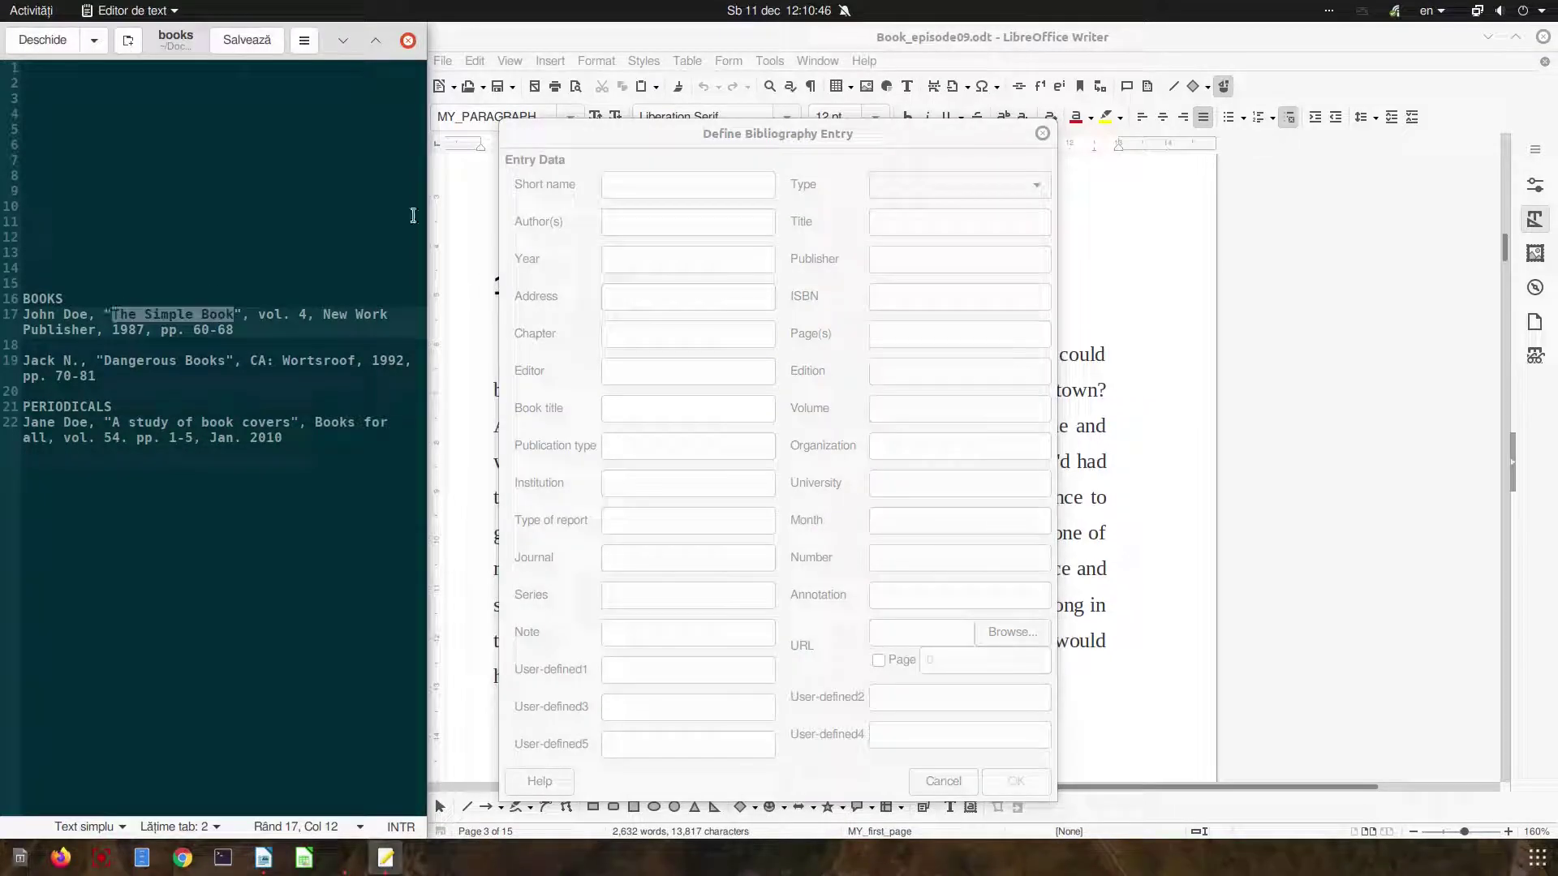
click(615, 181)
key(ctrl+v)
text(, )
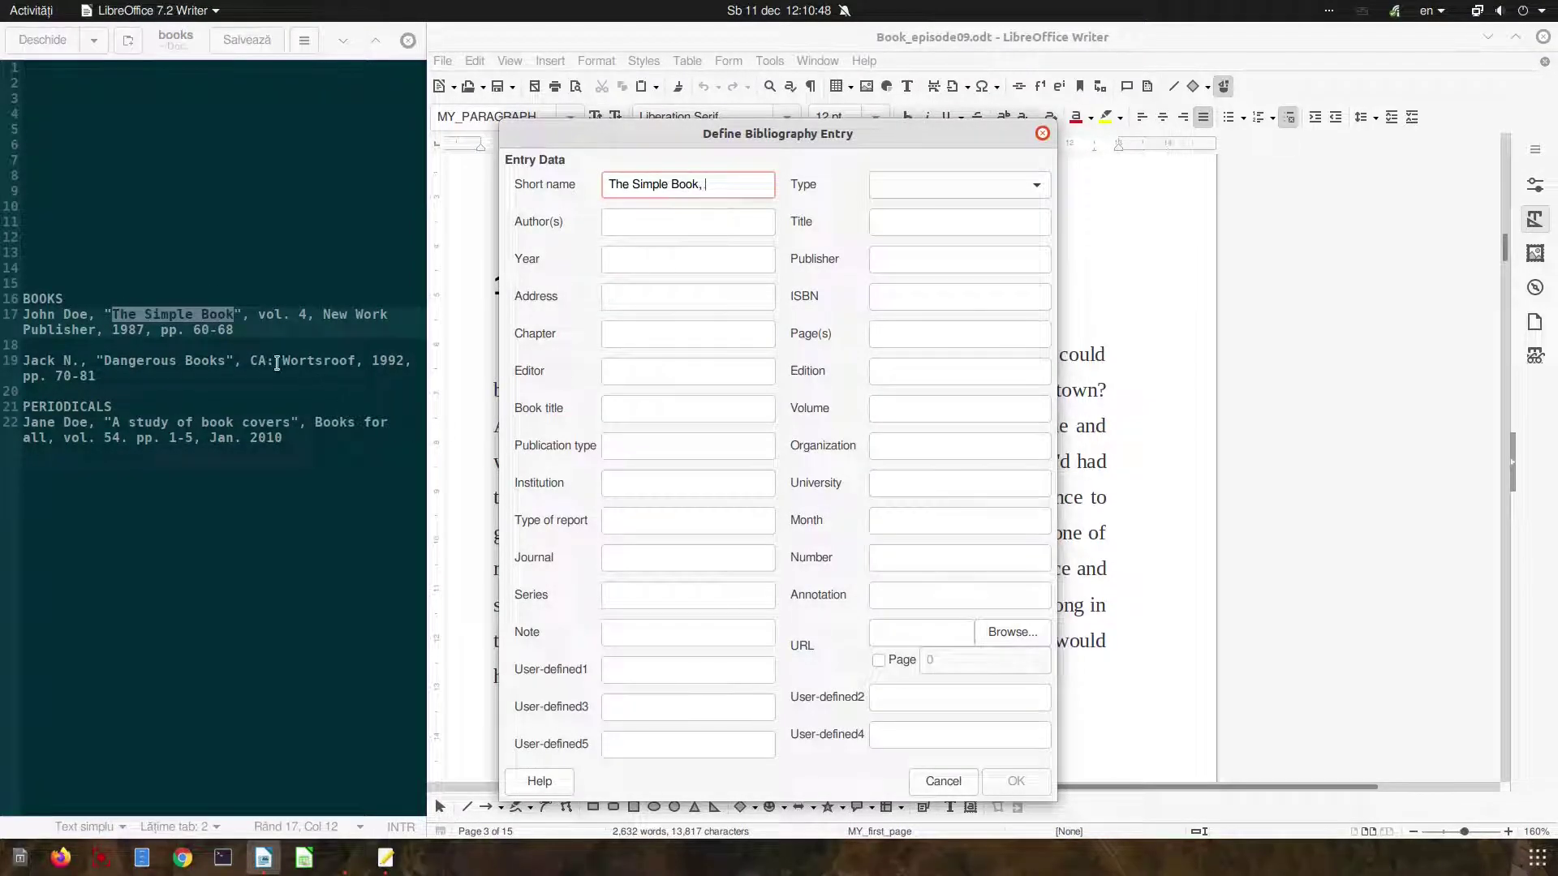
text(1987)
click(685, 228)
drag(88, 314, 23, 314)
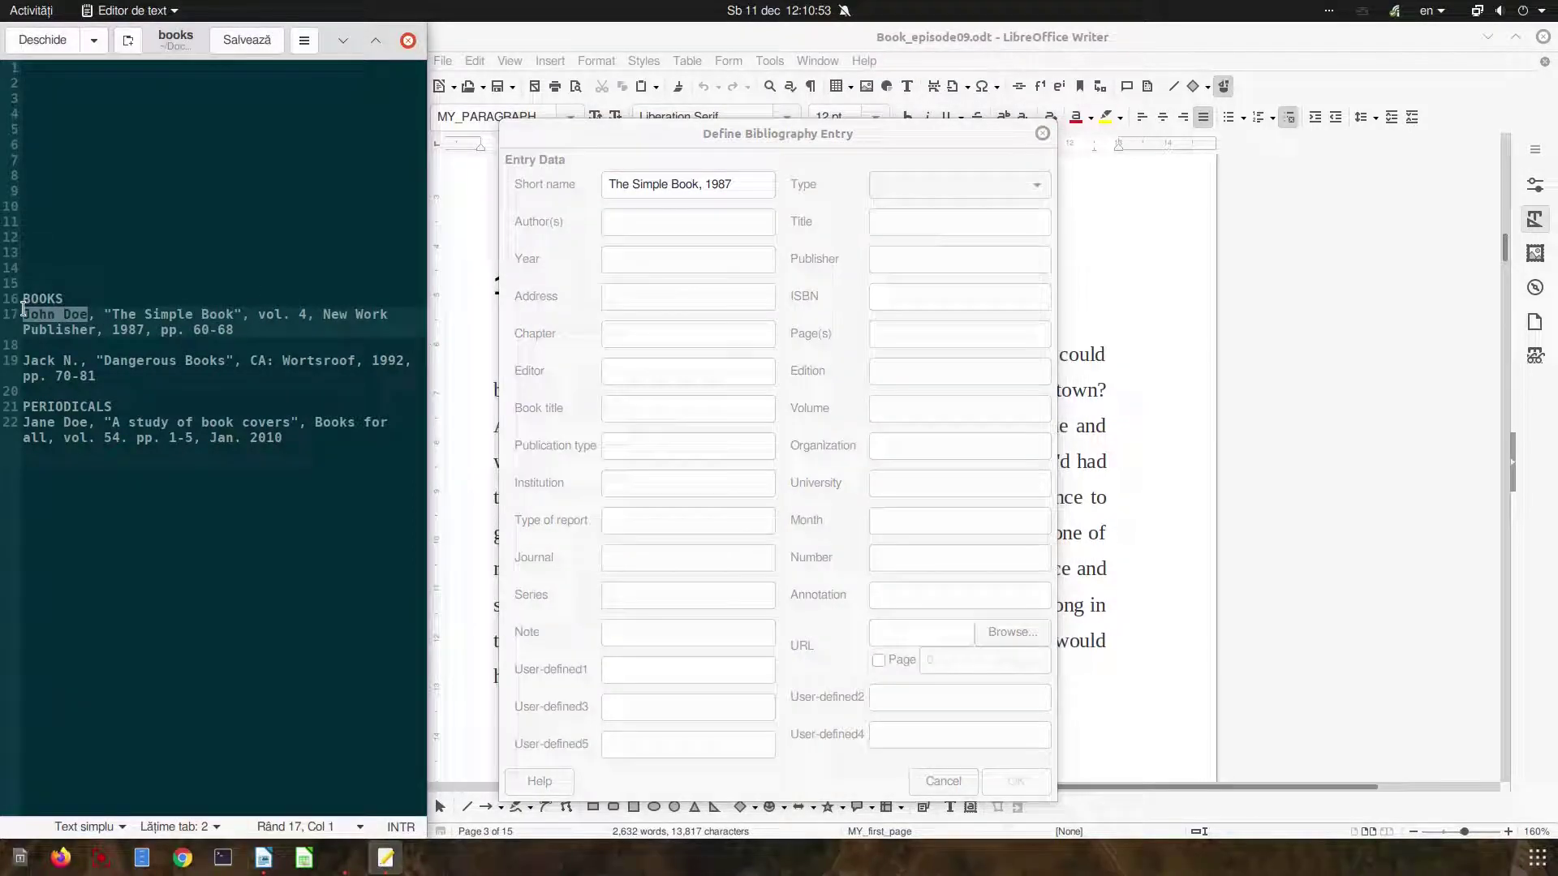
key(ctrl+c)
click(607, 222)
key(ctrl+v)
click(636, 259)
text(1987)
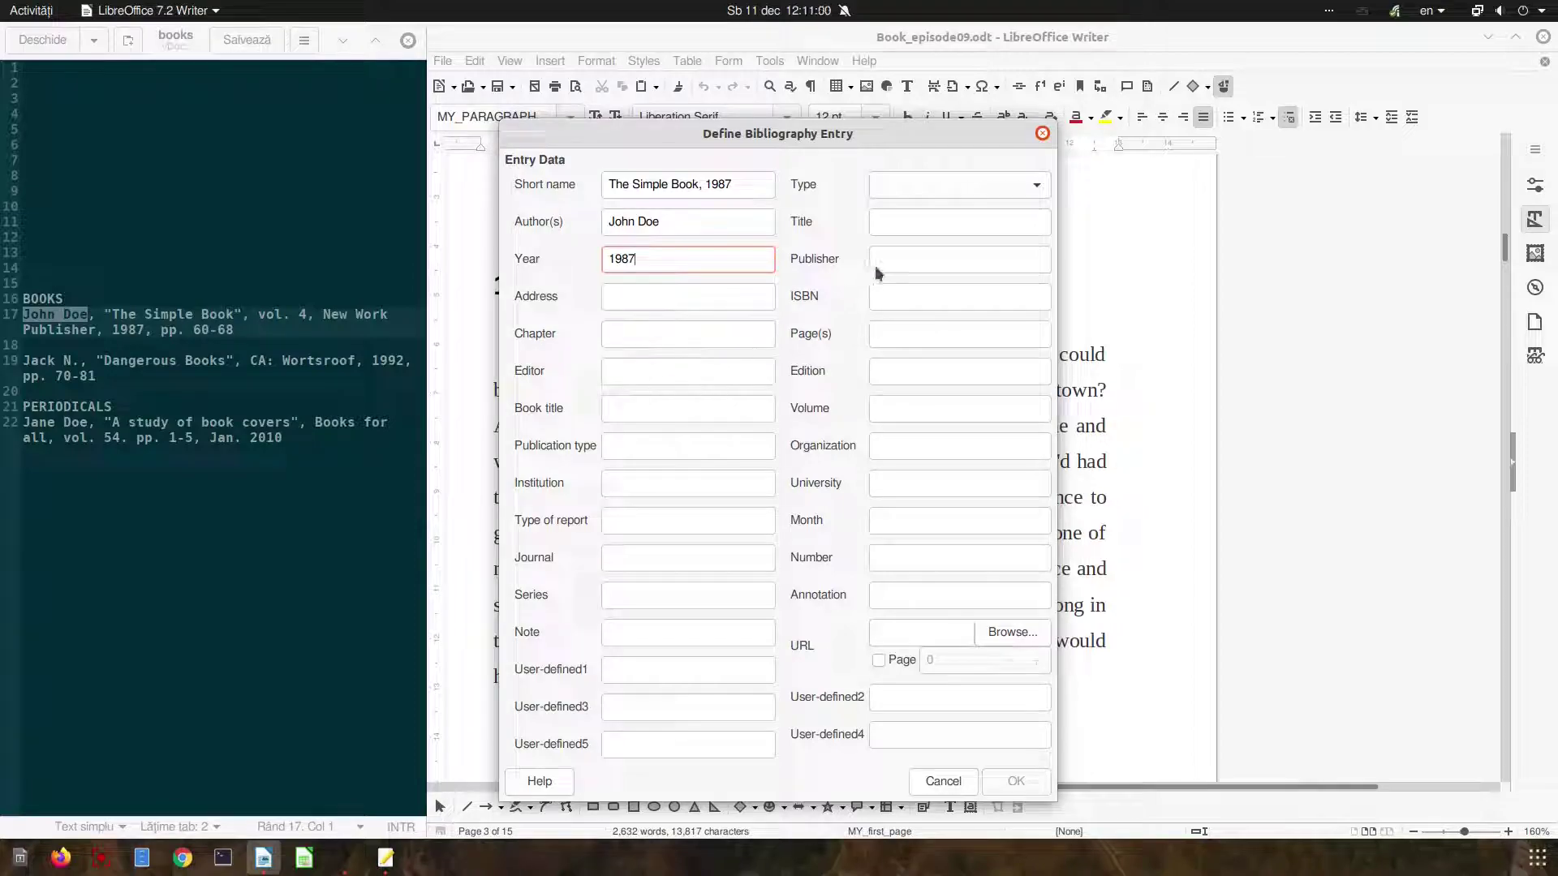
Step: Set the publisher to New Work Publisher and the entry type to Book
click(218, 333)
drag(324, 315, 96, 329)
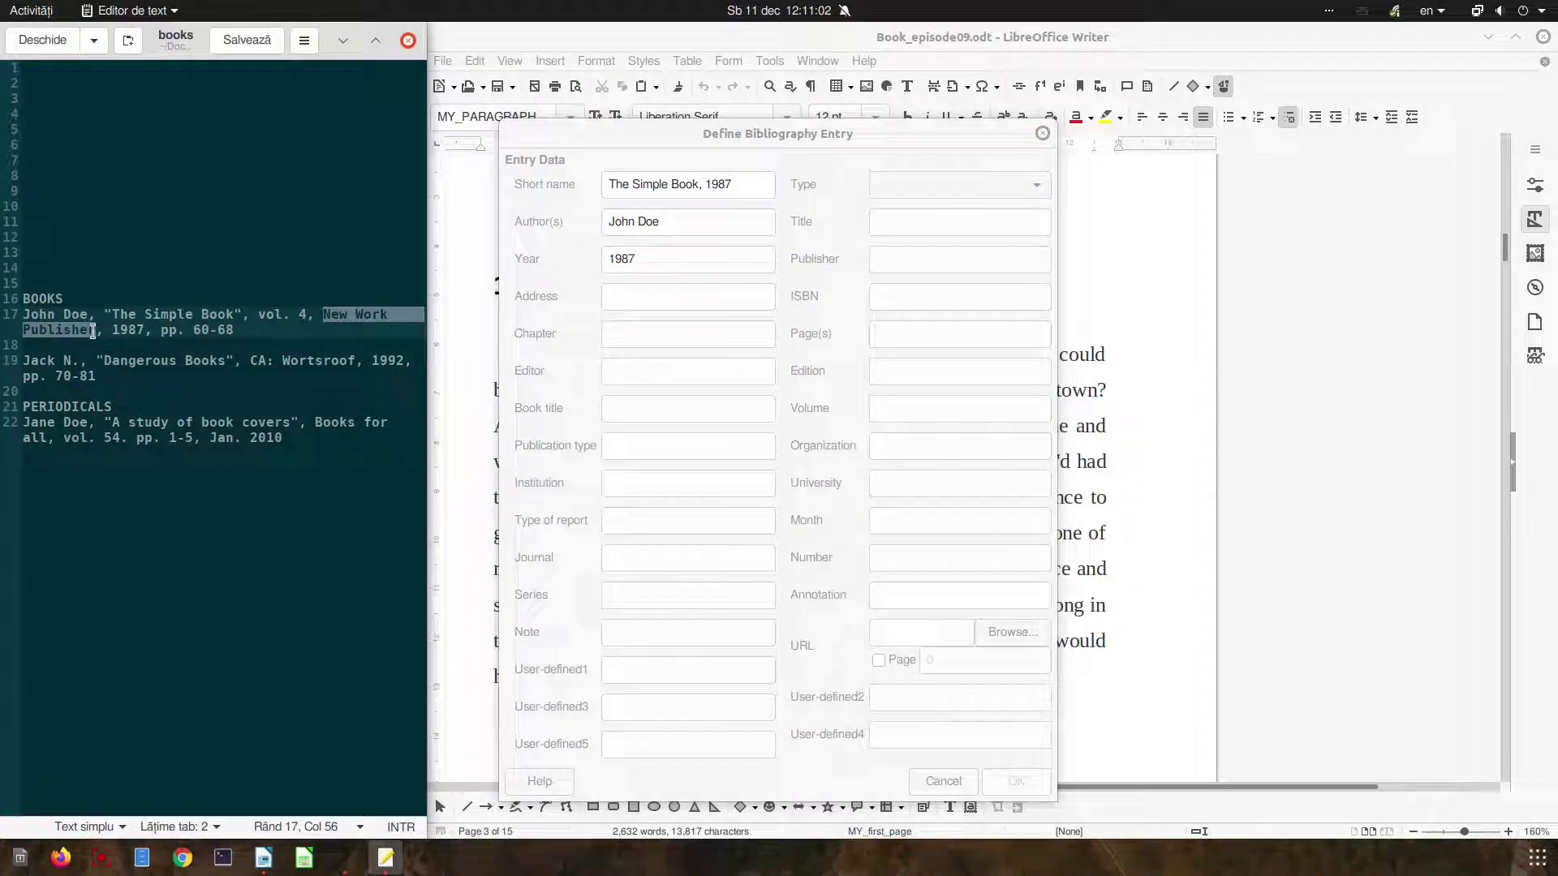
click(911, 258)
key(ctrl+v)
click(913, 193)
click(904, 212)
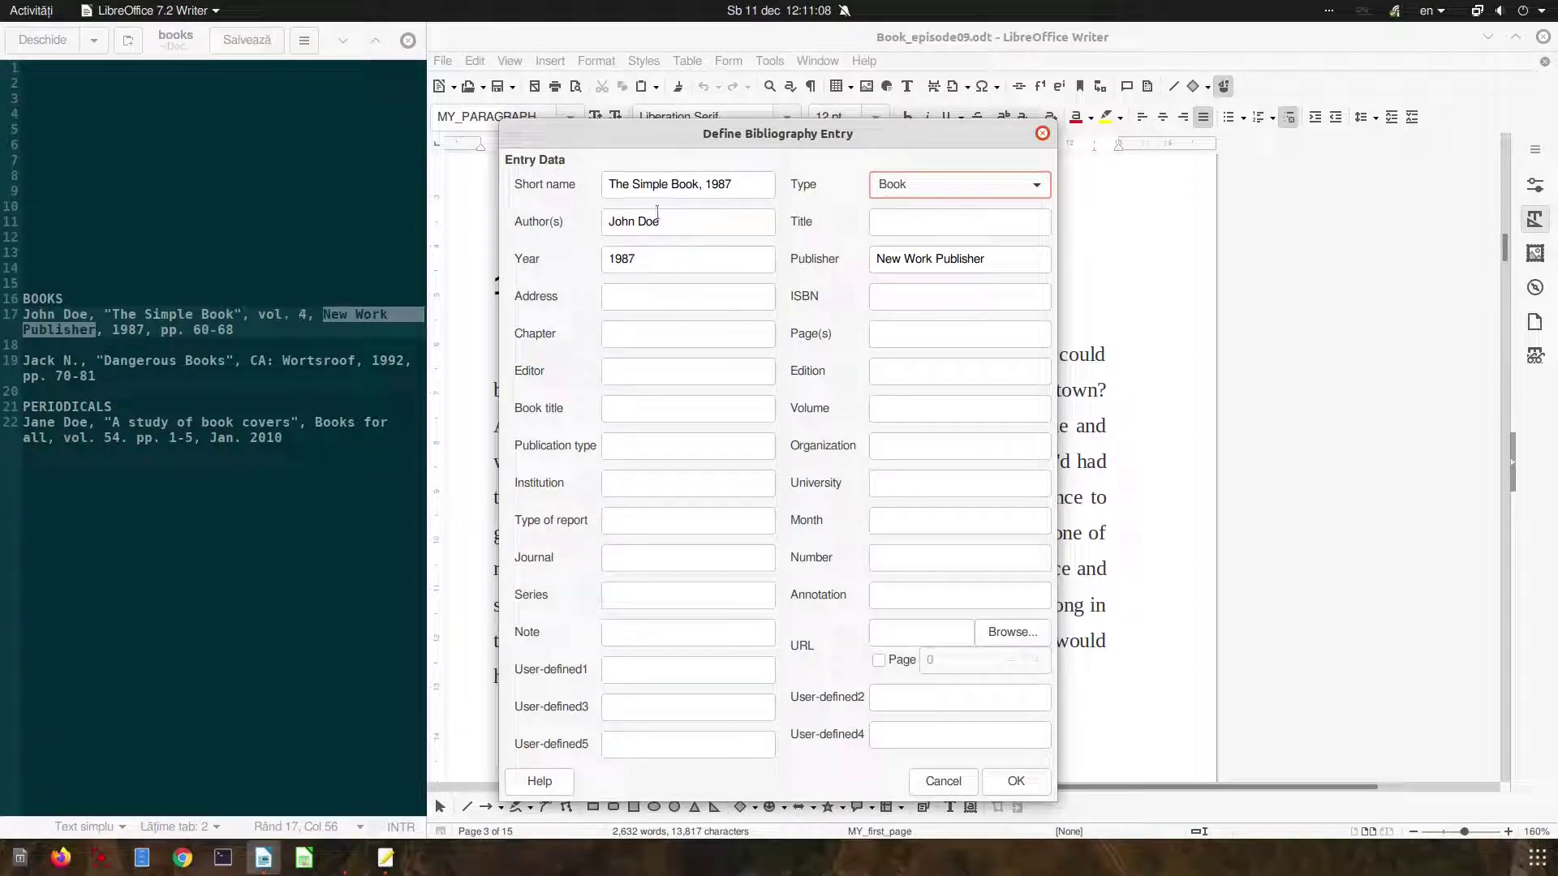
Step: Fill in title The Simple Book, volume 'vol. 4' and pages 'pp. 60-68'
click(695, 184)
double_click(673, 185)
drag(672, 184, 592, 186)
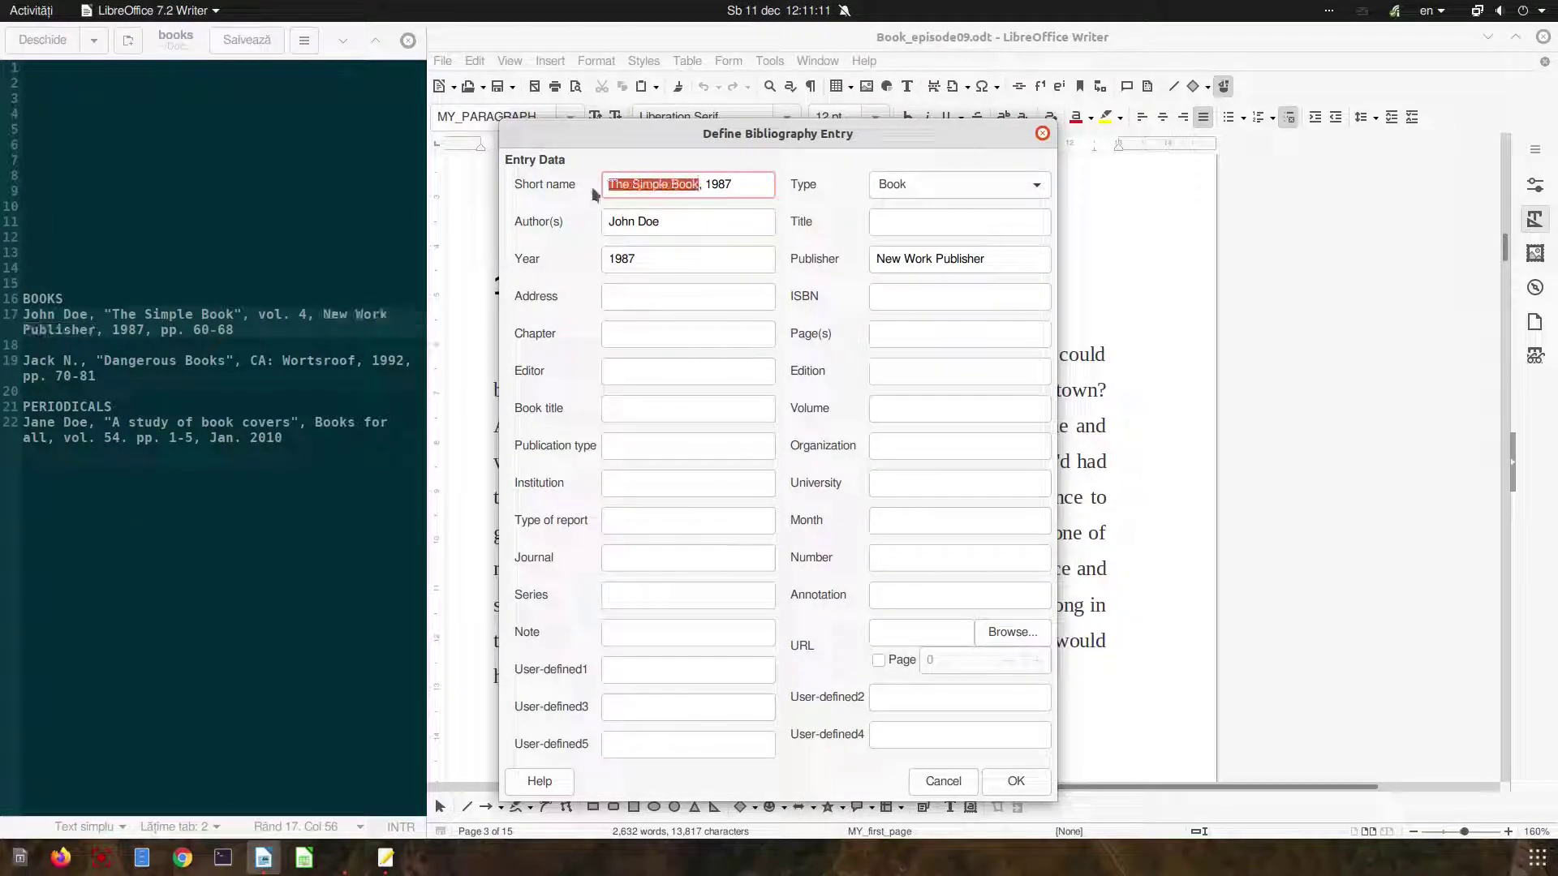
click(958, 215)
key(ctrl+v)
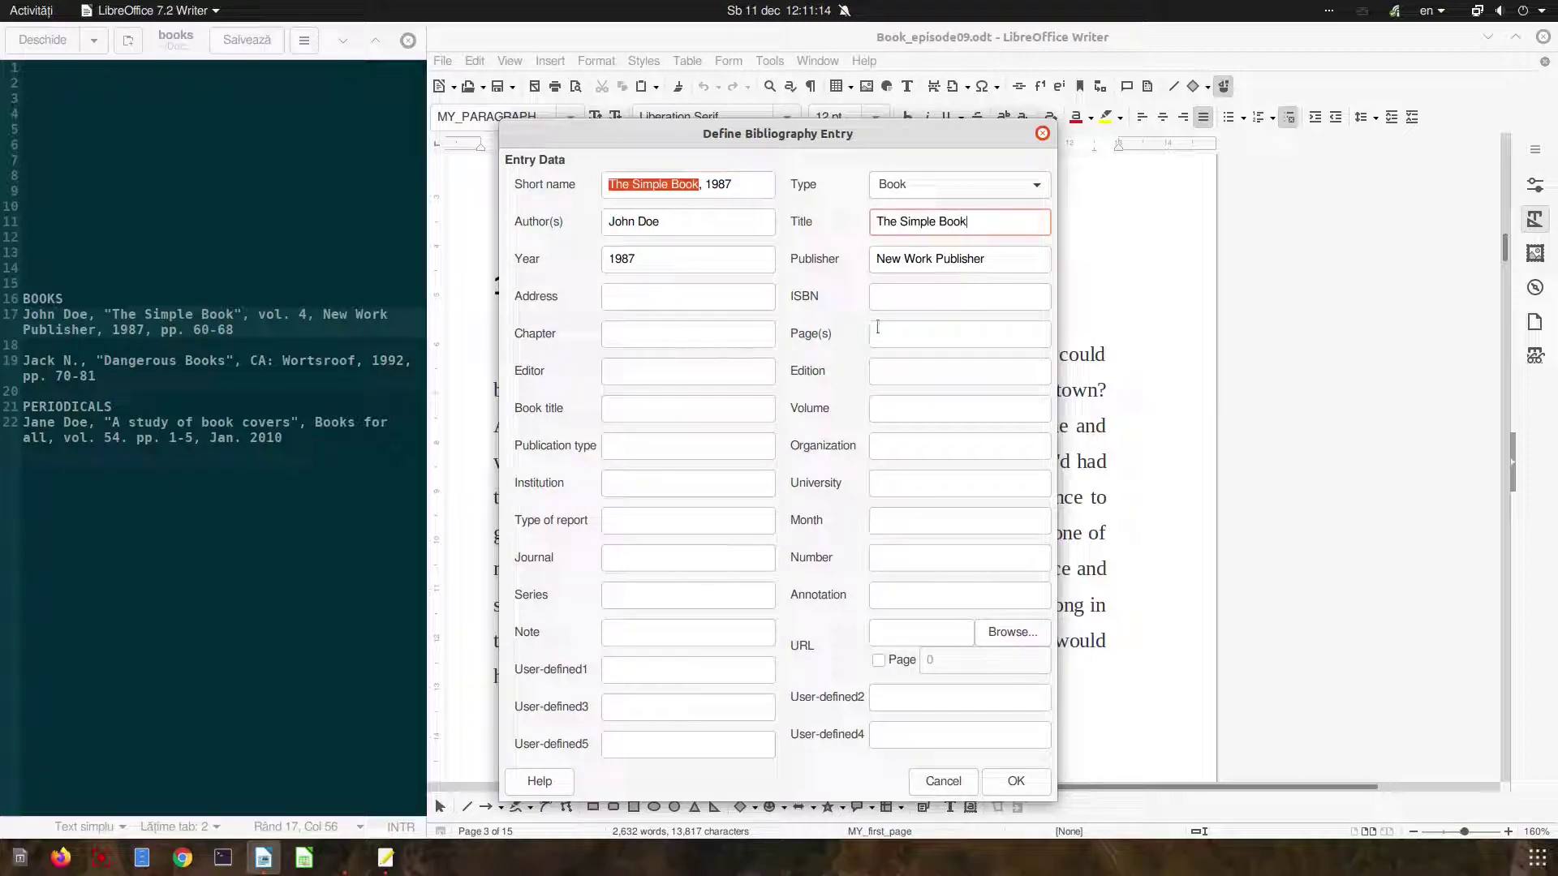
click(892, 406)
text(vol. 4)
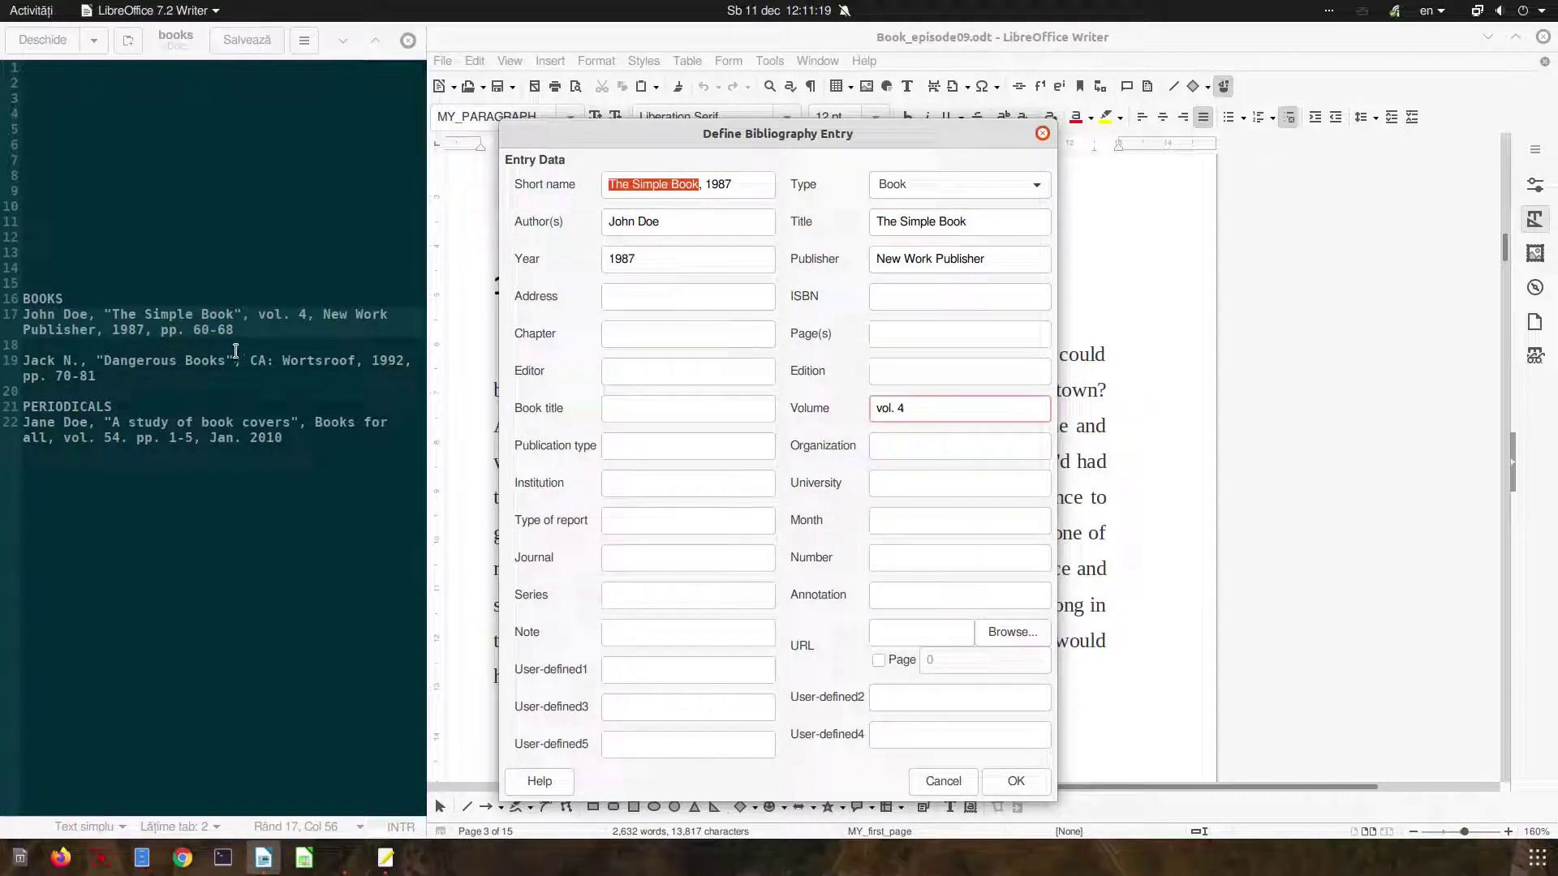
drag(235, 330, 161, 330)
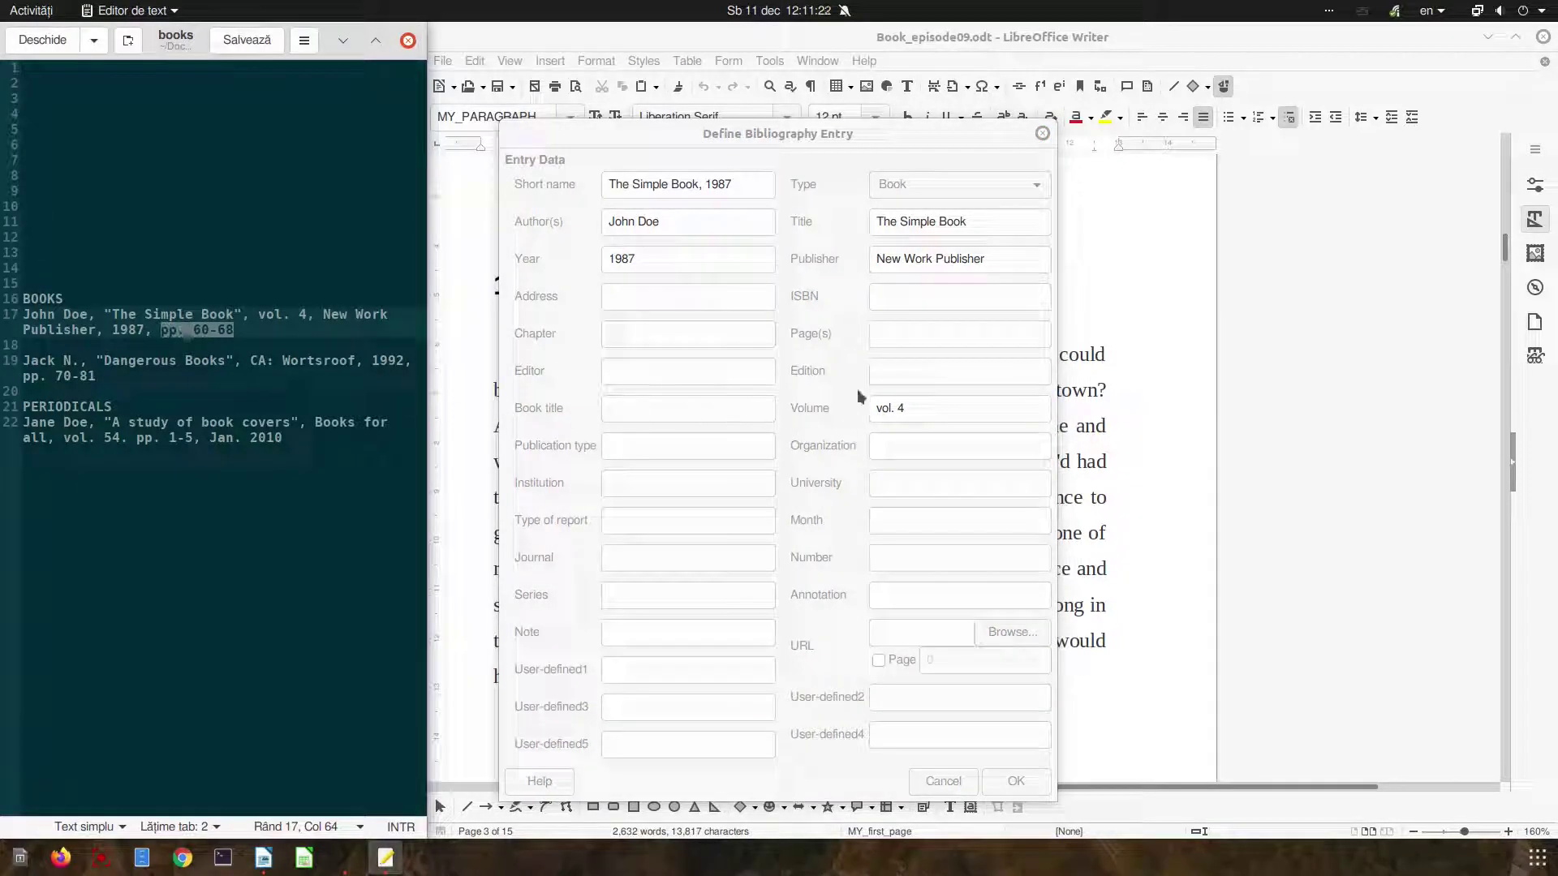
click(889, 334)
key(ctrl+v)
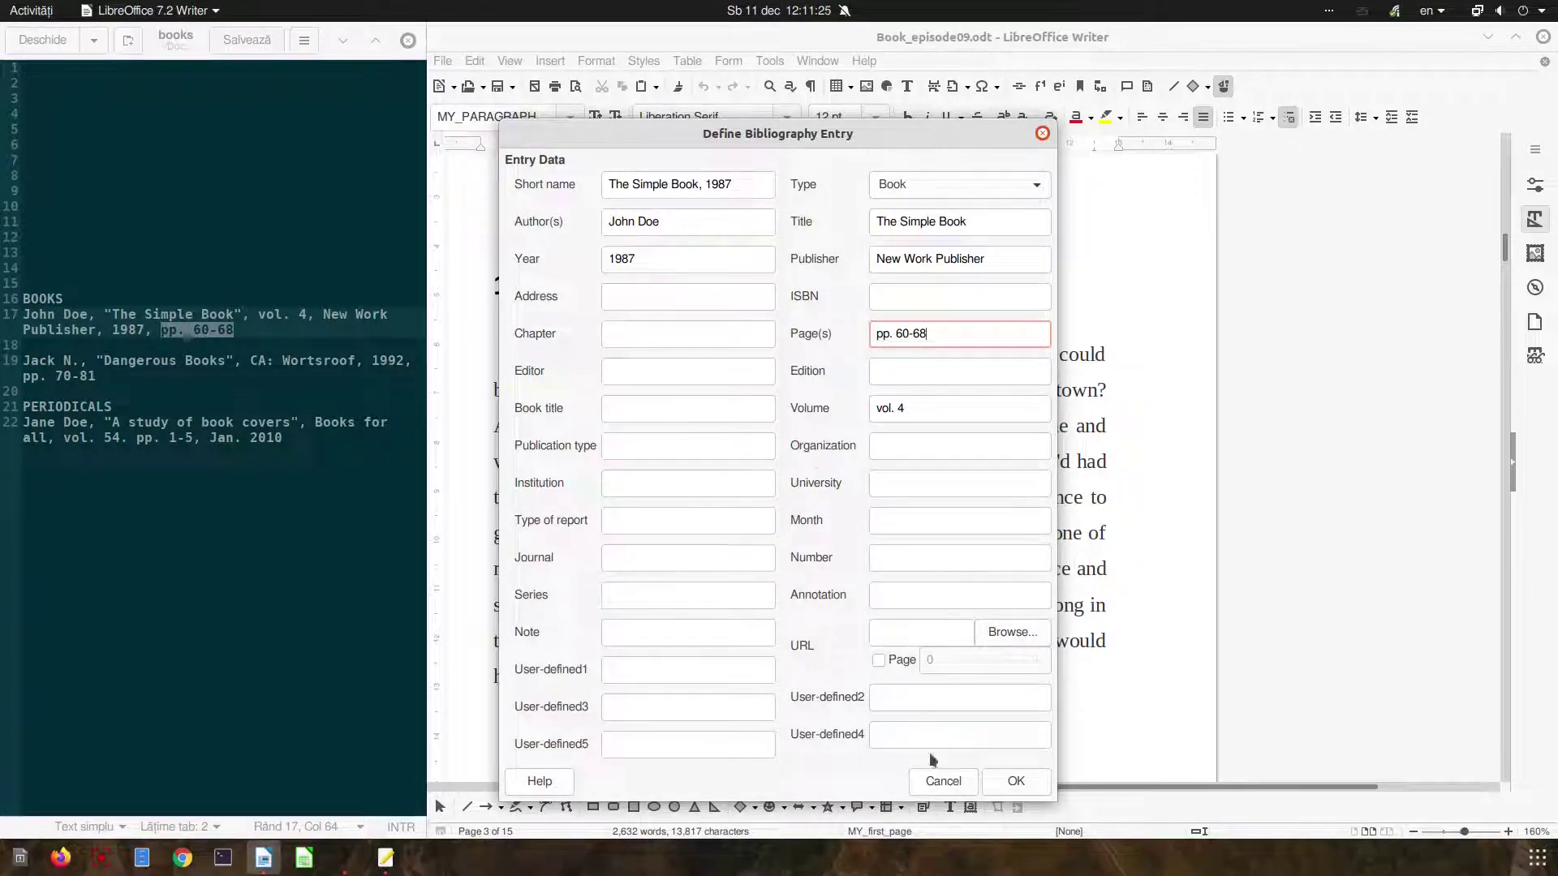
Step: Save and cite The Simple Book, then start a new entry with short name and title Dangerous Books
click(1016, 781)
click(899, 550)
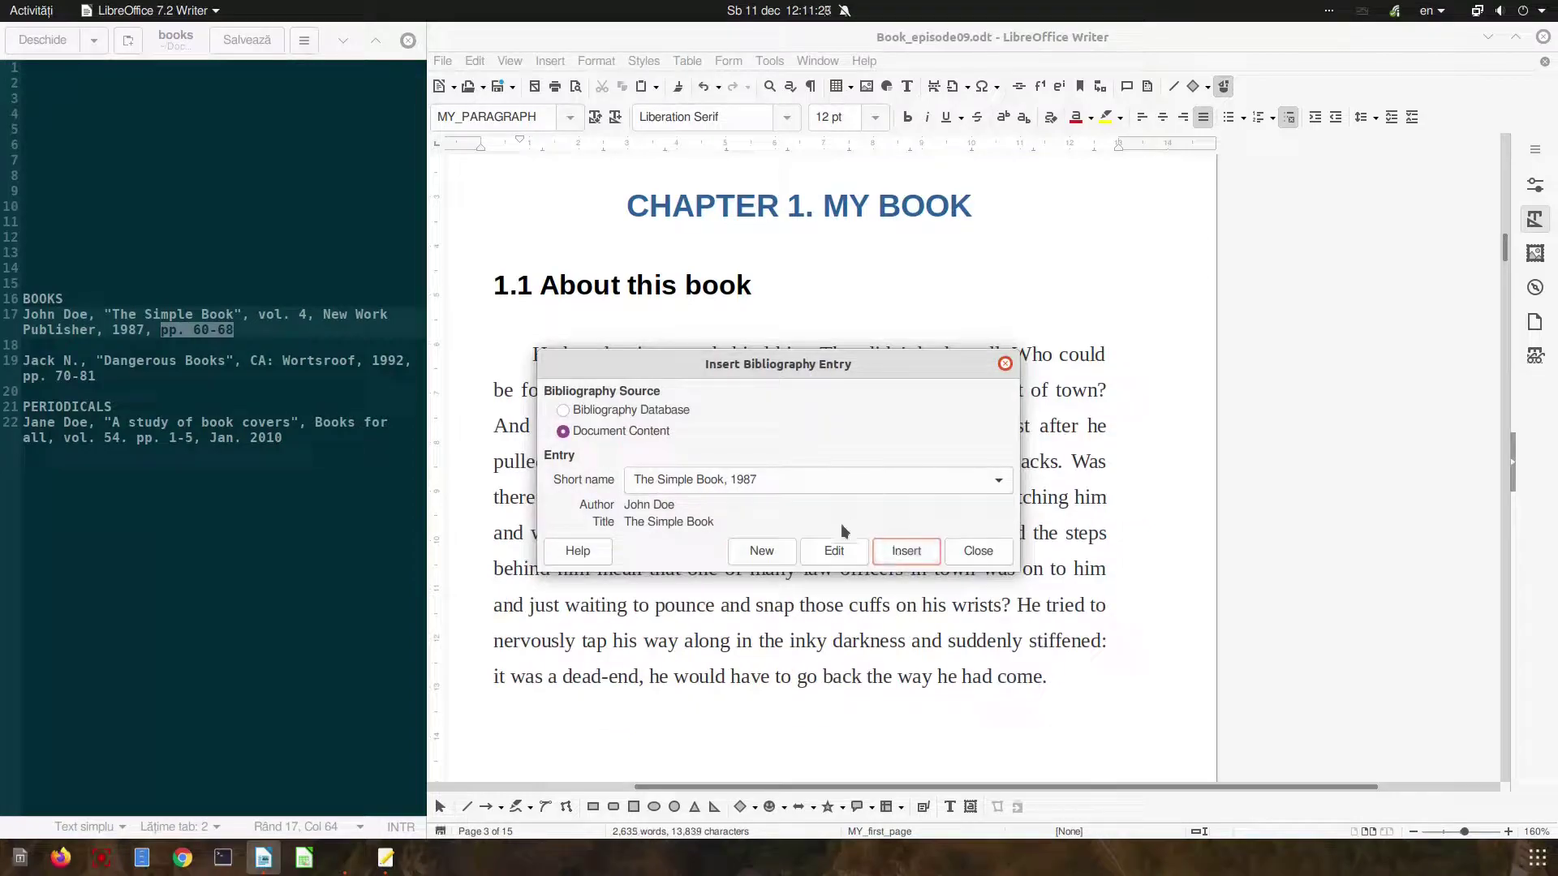
click(759, 550)
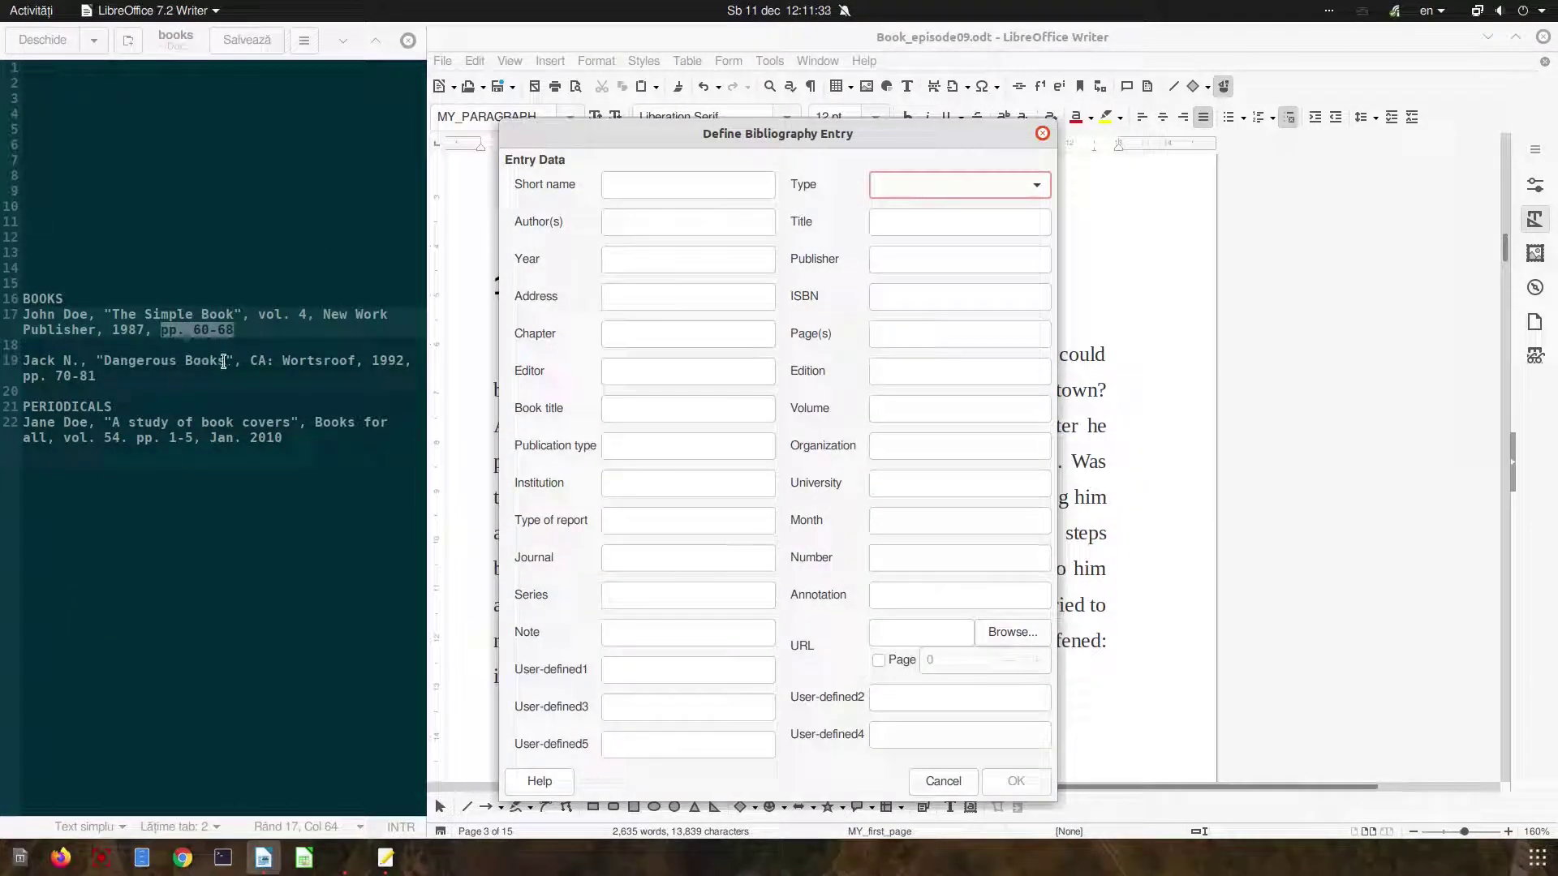
drag(224, 362, 106, 359)
key(ctrl+c)
click(617, 185)
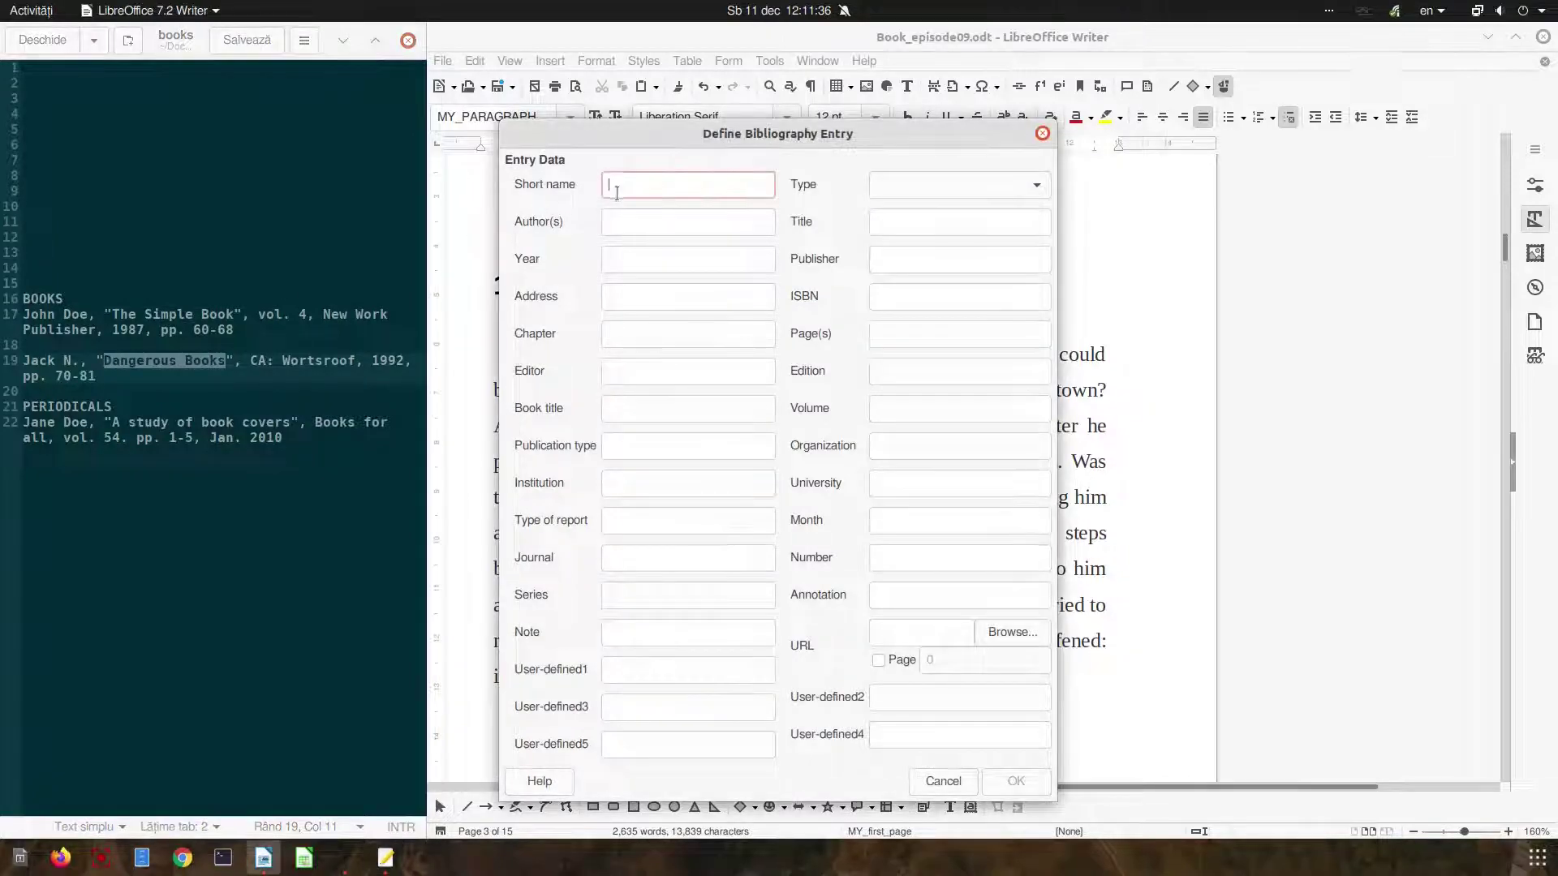
key(ctrl+v)
click(960, 222)
key(ctrl+v)
Step: Make the entry a Book, extend the short name to 'Dangerous Books, 1992', and add the author and year 1992
click(960, 184)
click(905, 225)
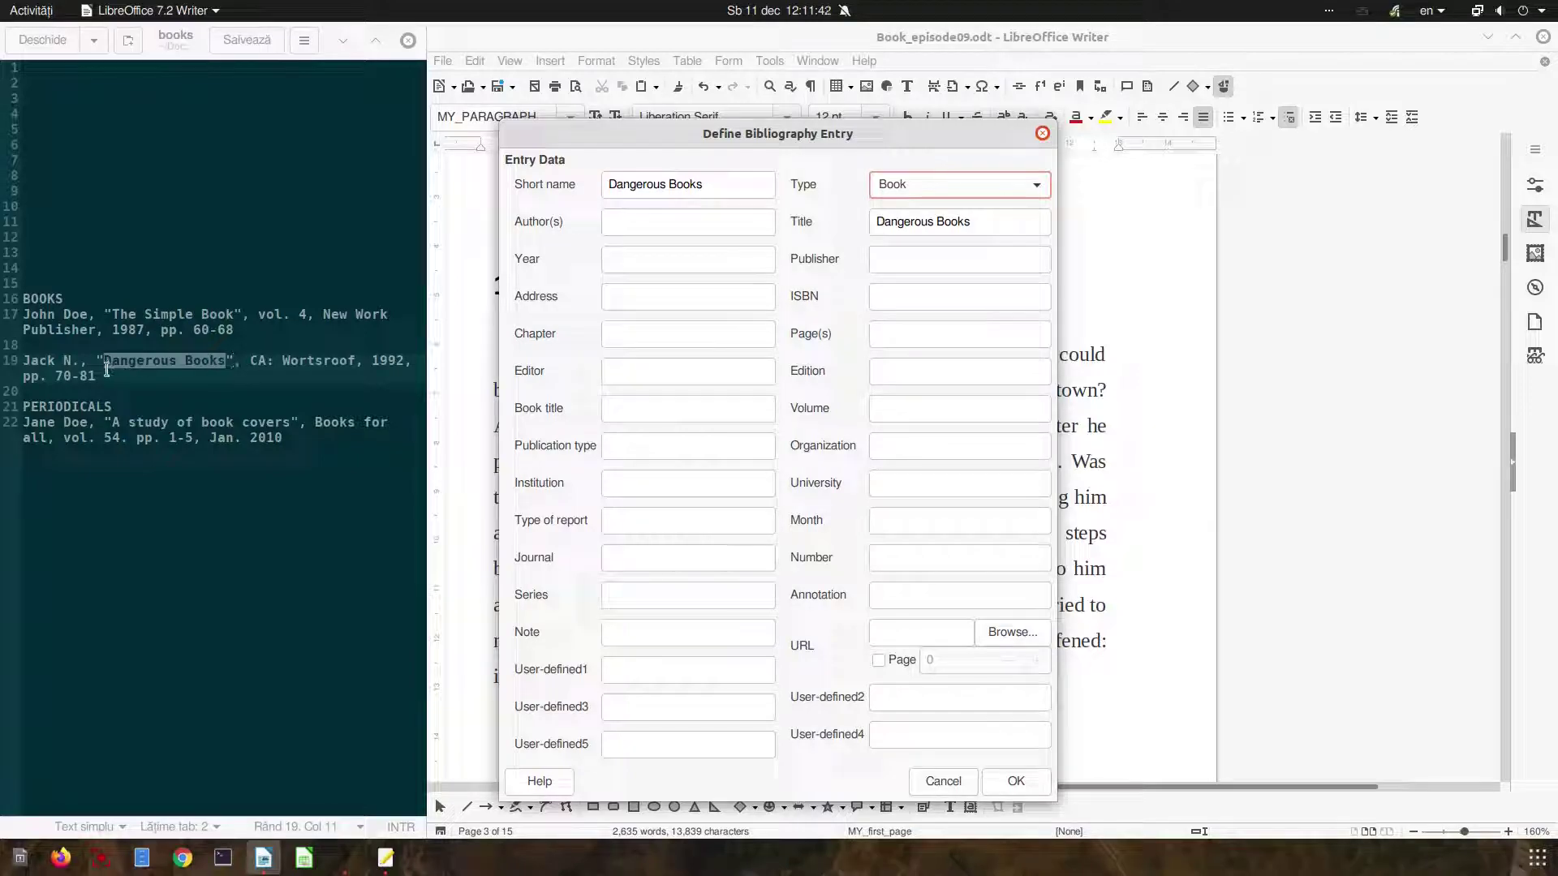
click(737, 188)
text(, )
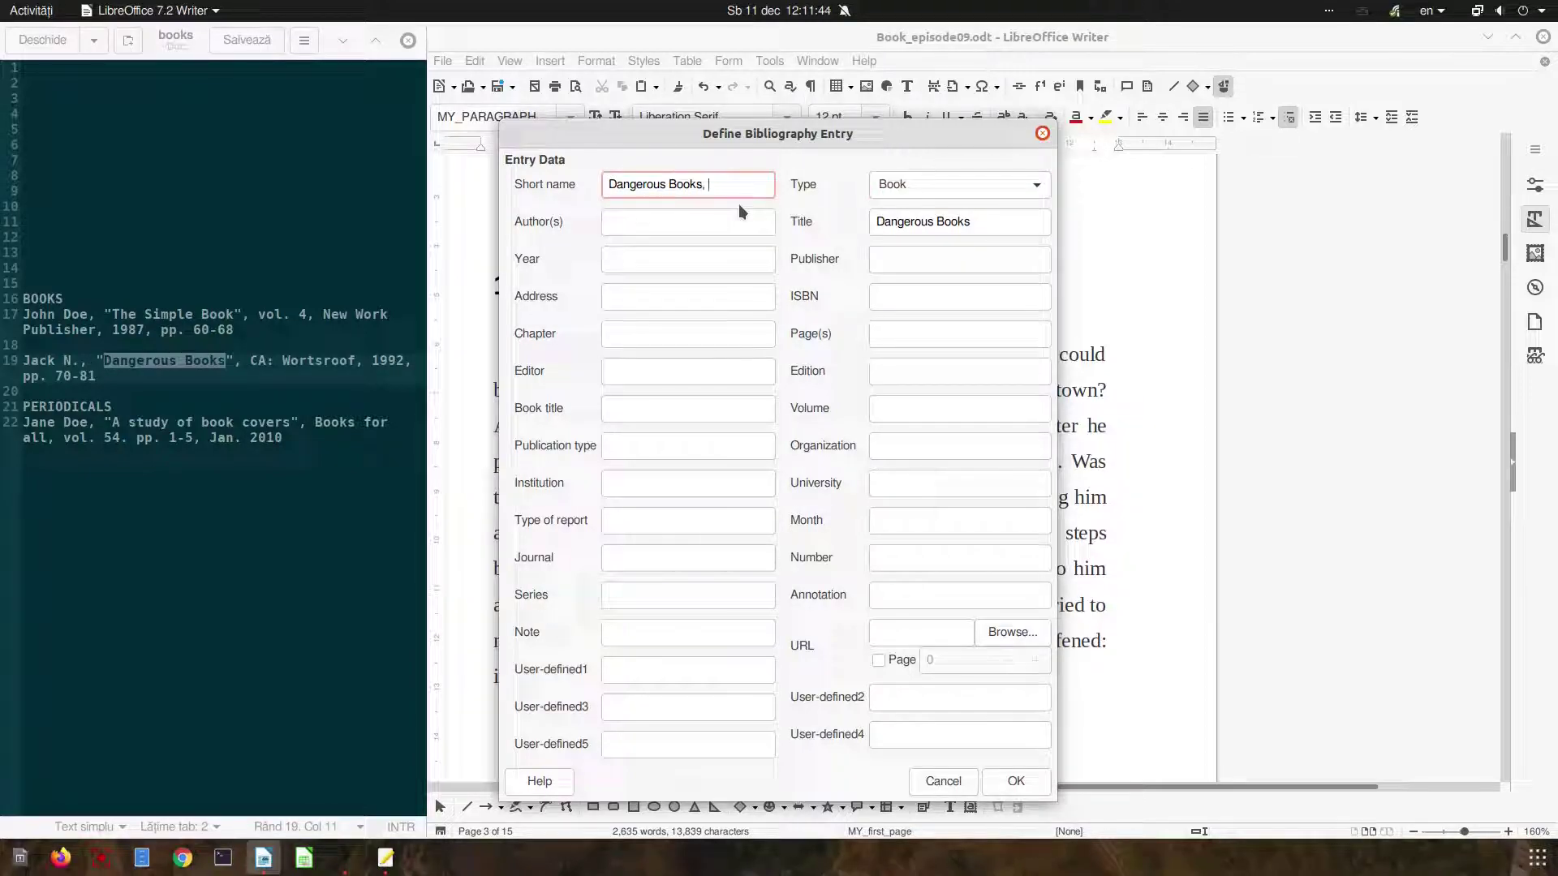
text(1992)
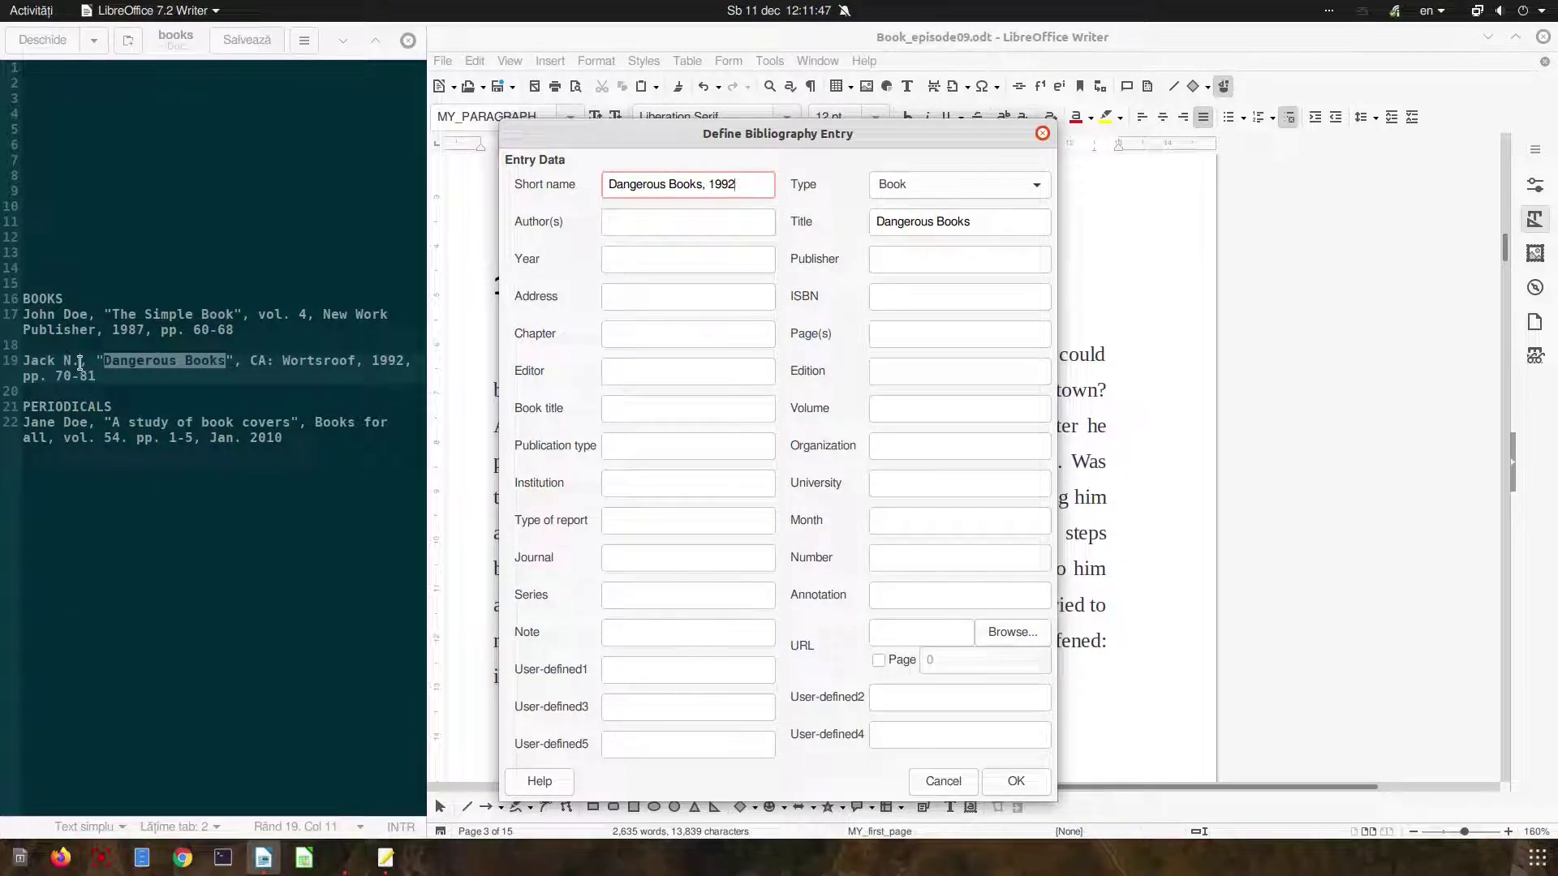
drag(81, 367, 4, 373)
drag(646, 248, 649, 224)
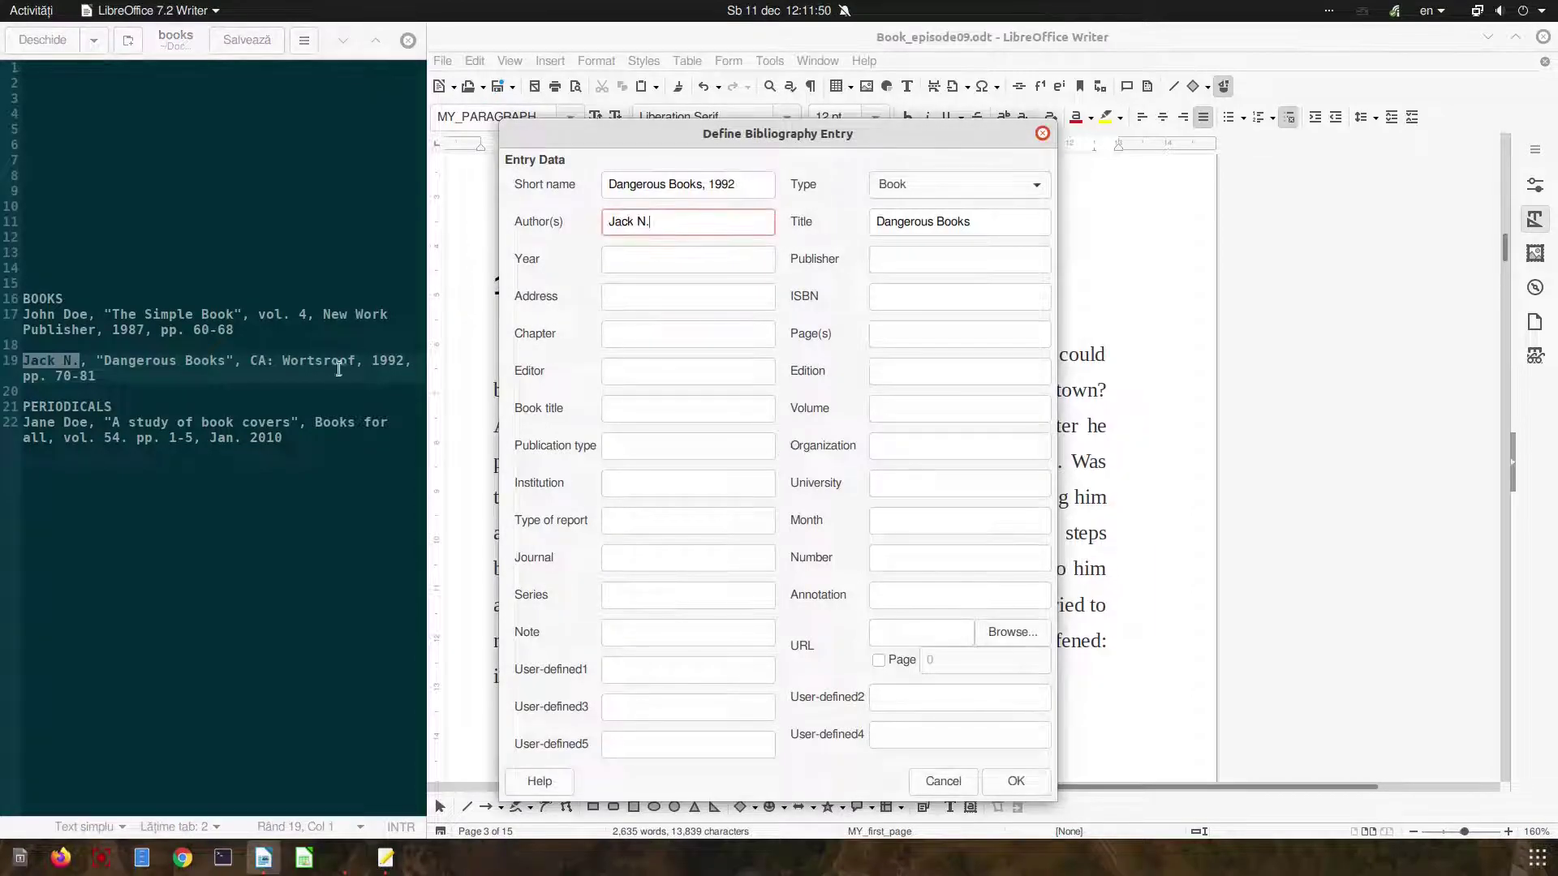
click(620, 258)
text(1992)
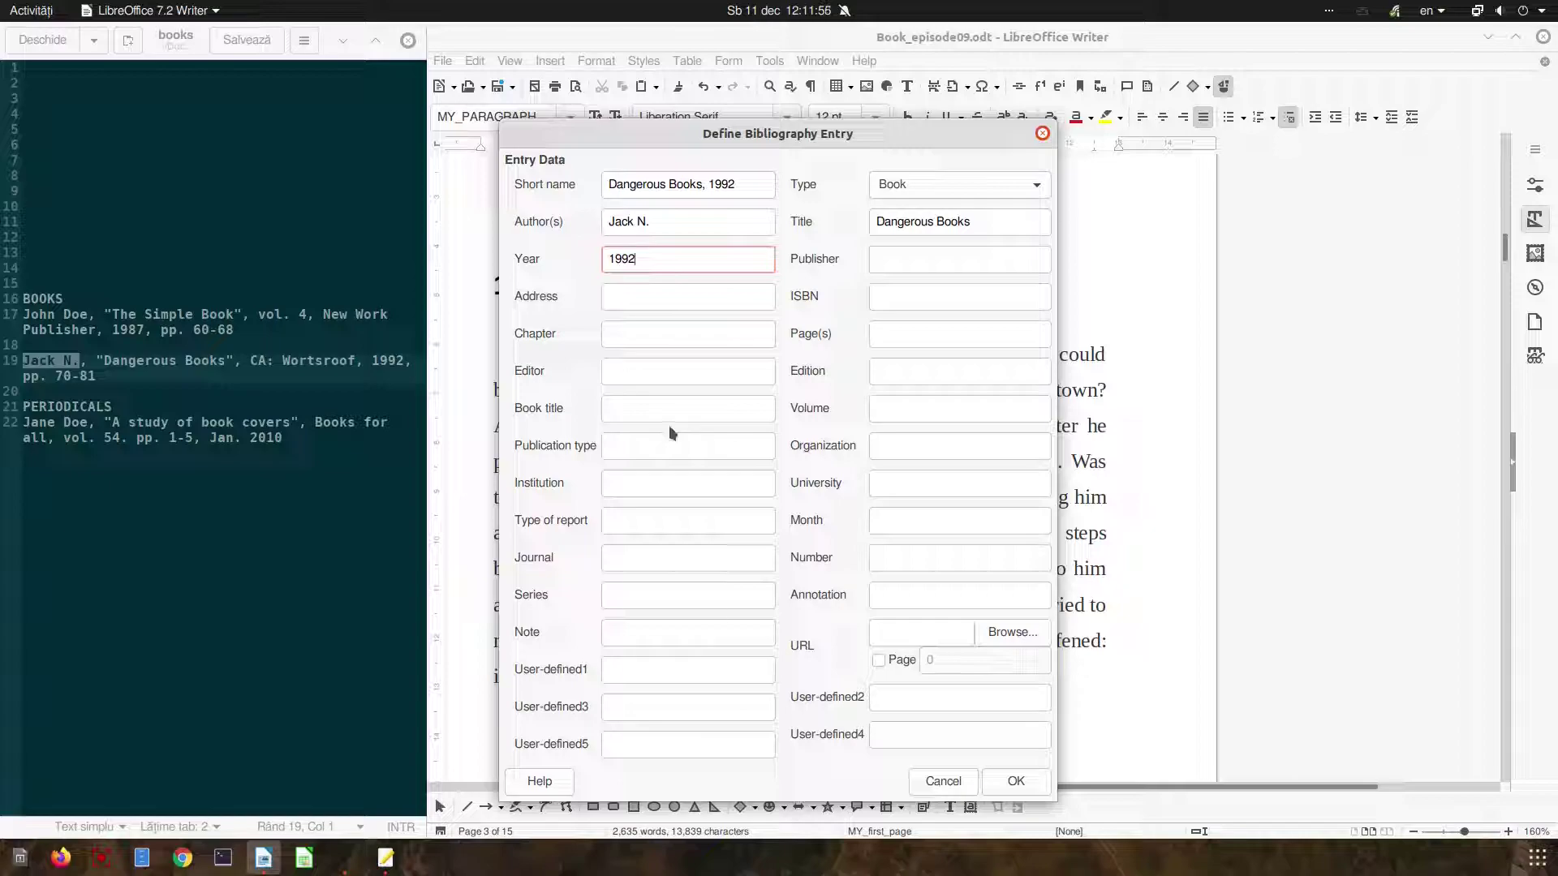
Step: Add publisher 'CA: Wortsroof' and pages 'pp. 70-81', then confirm the entry
drag(250, 360, 351, 363)
key(ctrl+c)
click(890, 258)
key(ctrl+v)
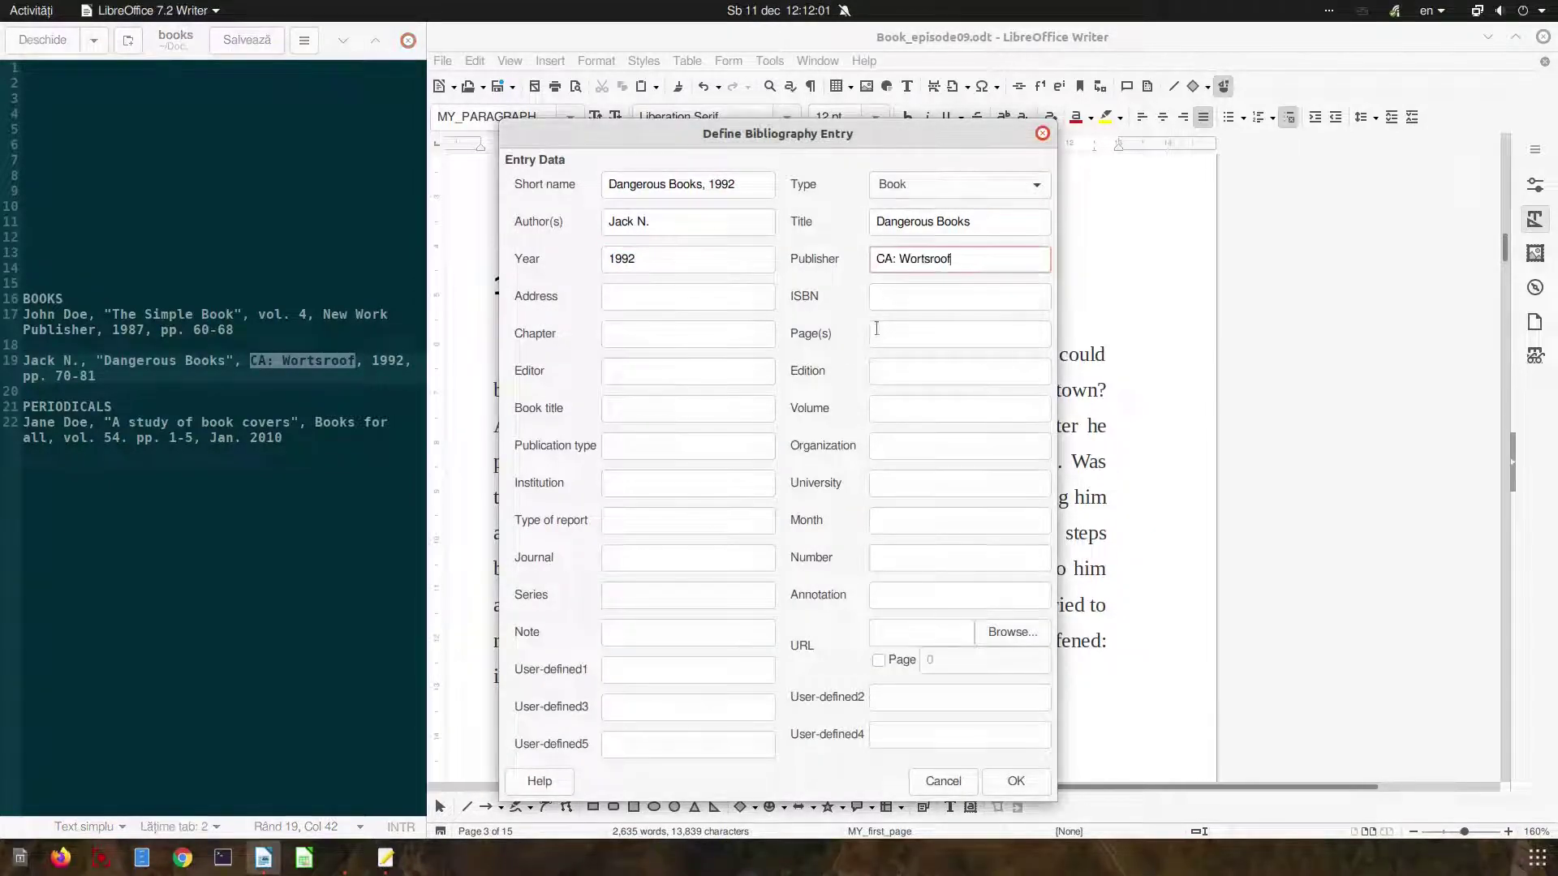
drag(96, 375, 16, 376)
key(ctrl+c)
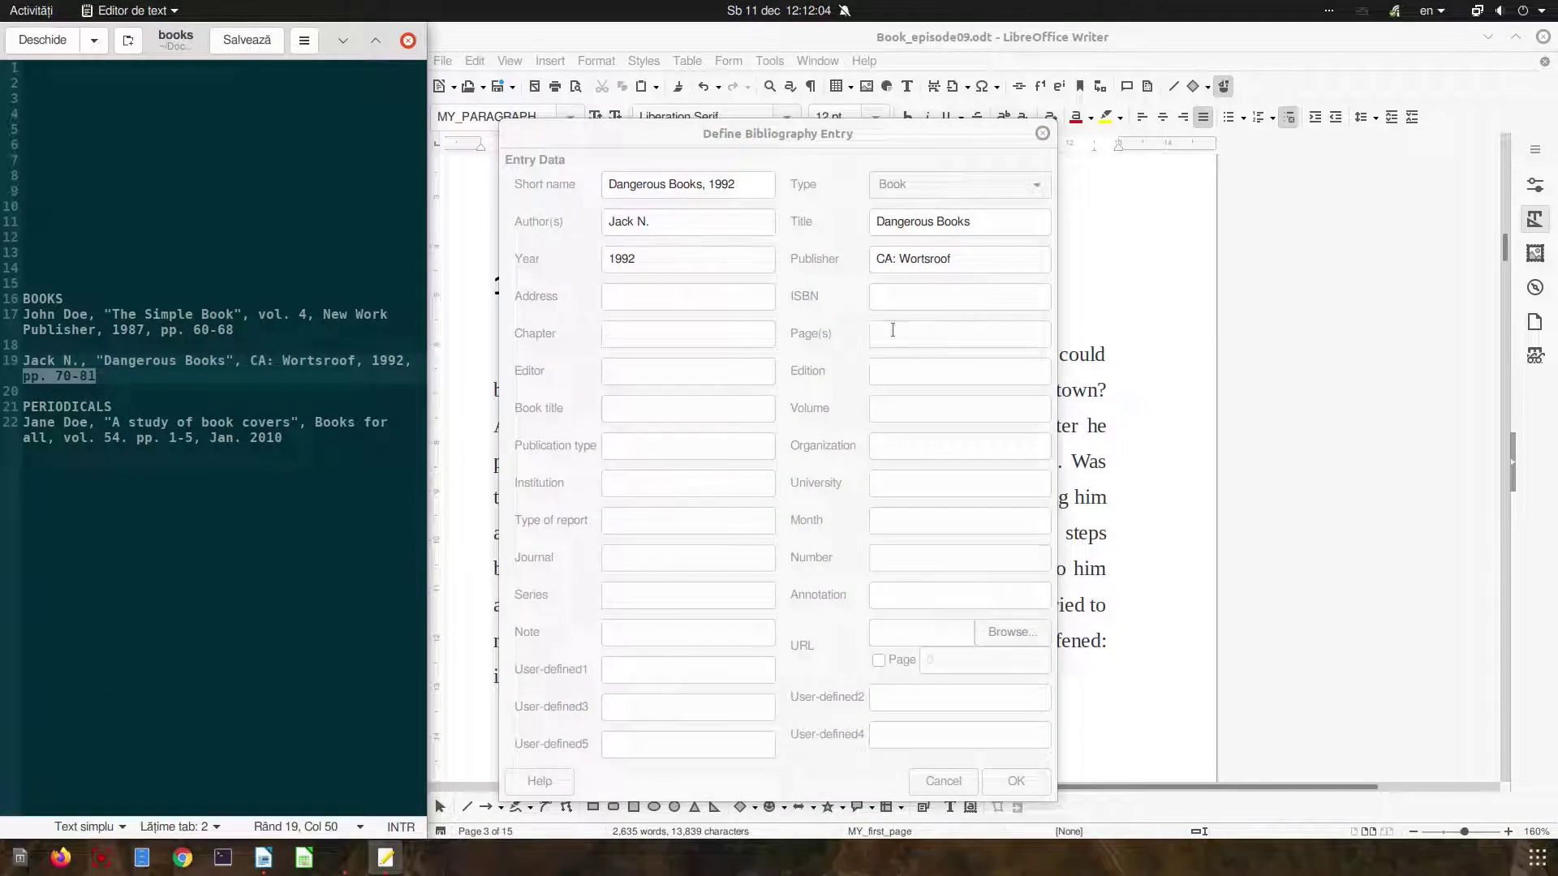
click(893, 332)
key(ctrl+v)
click(912, 407)
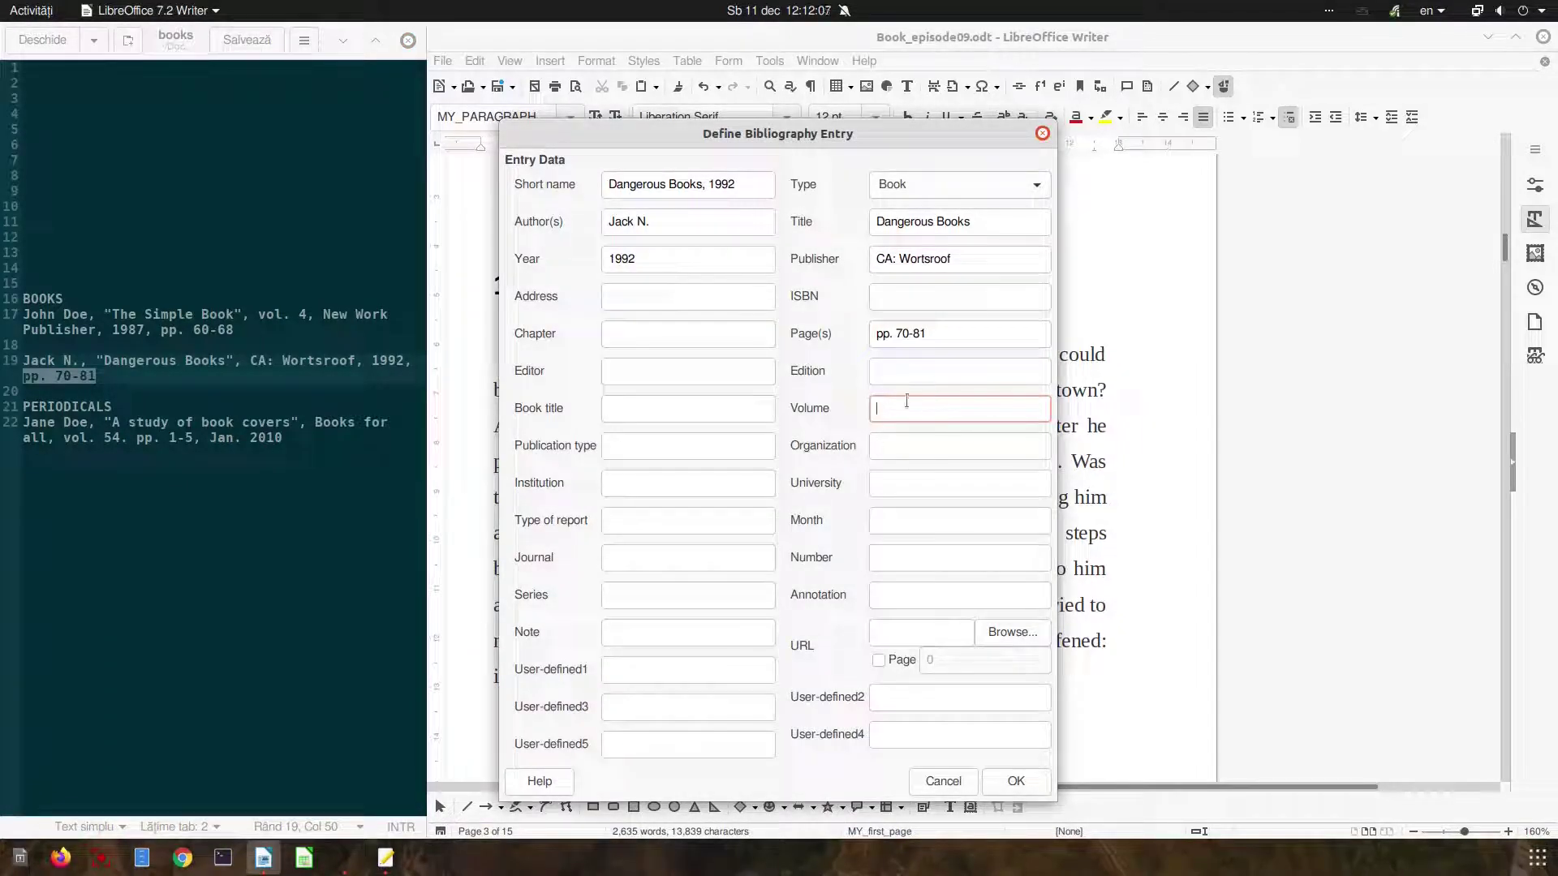
click(1015, 780)
Step: Cite Dangerous Books, then start a new entry with the author and short name 'A study of book covers, 2010'
click(913, 556)
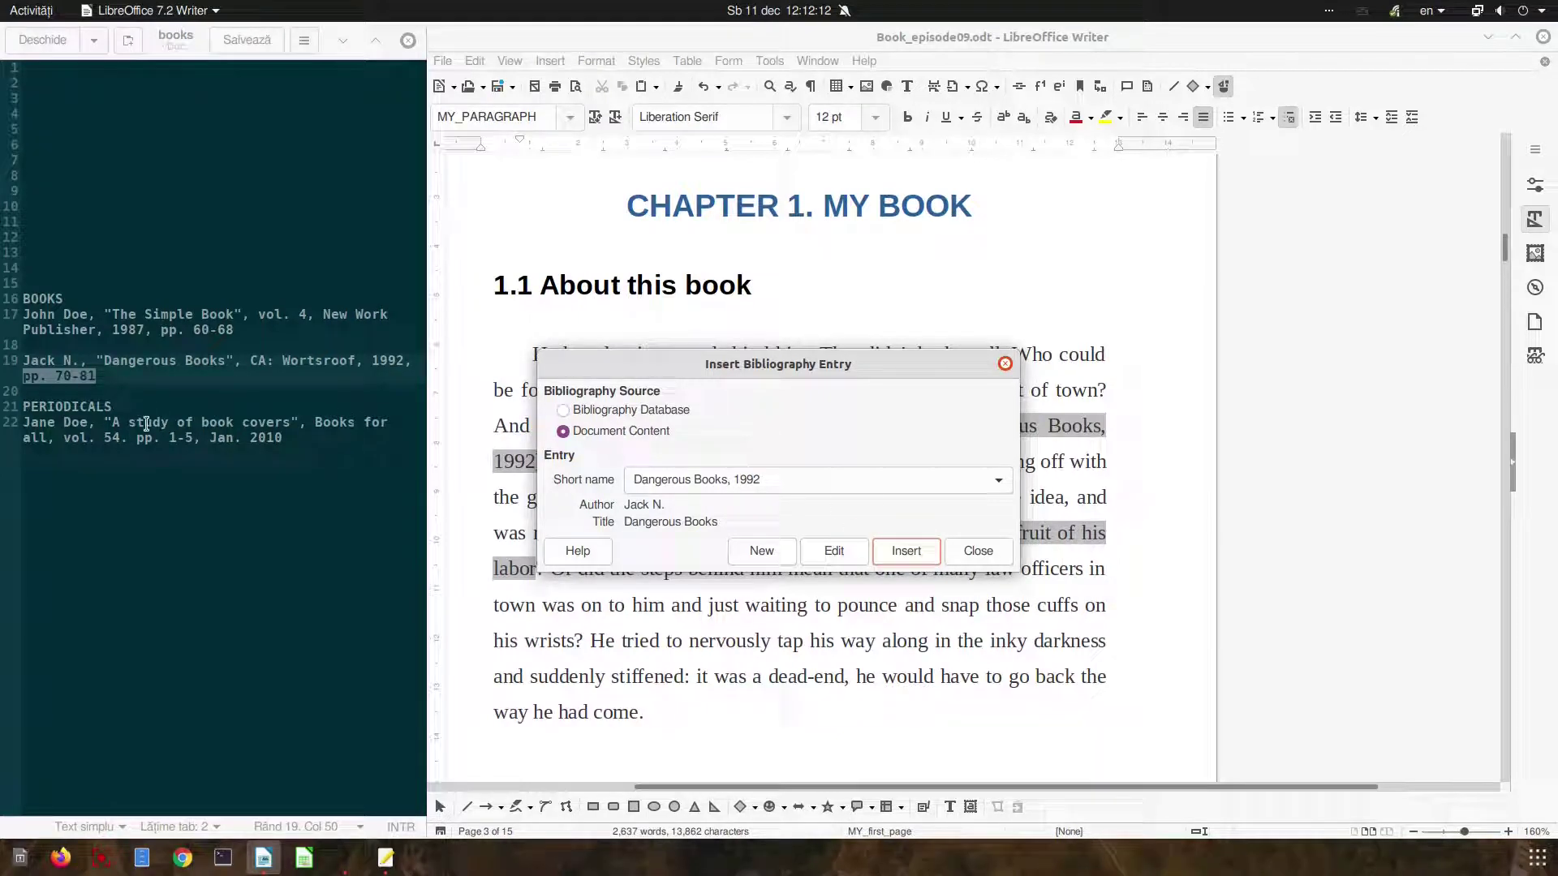
click(745, 551)
drag(87, 422, 21, 421)
click(634, 191)
middle_click(621, 223)
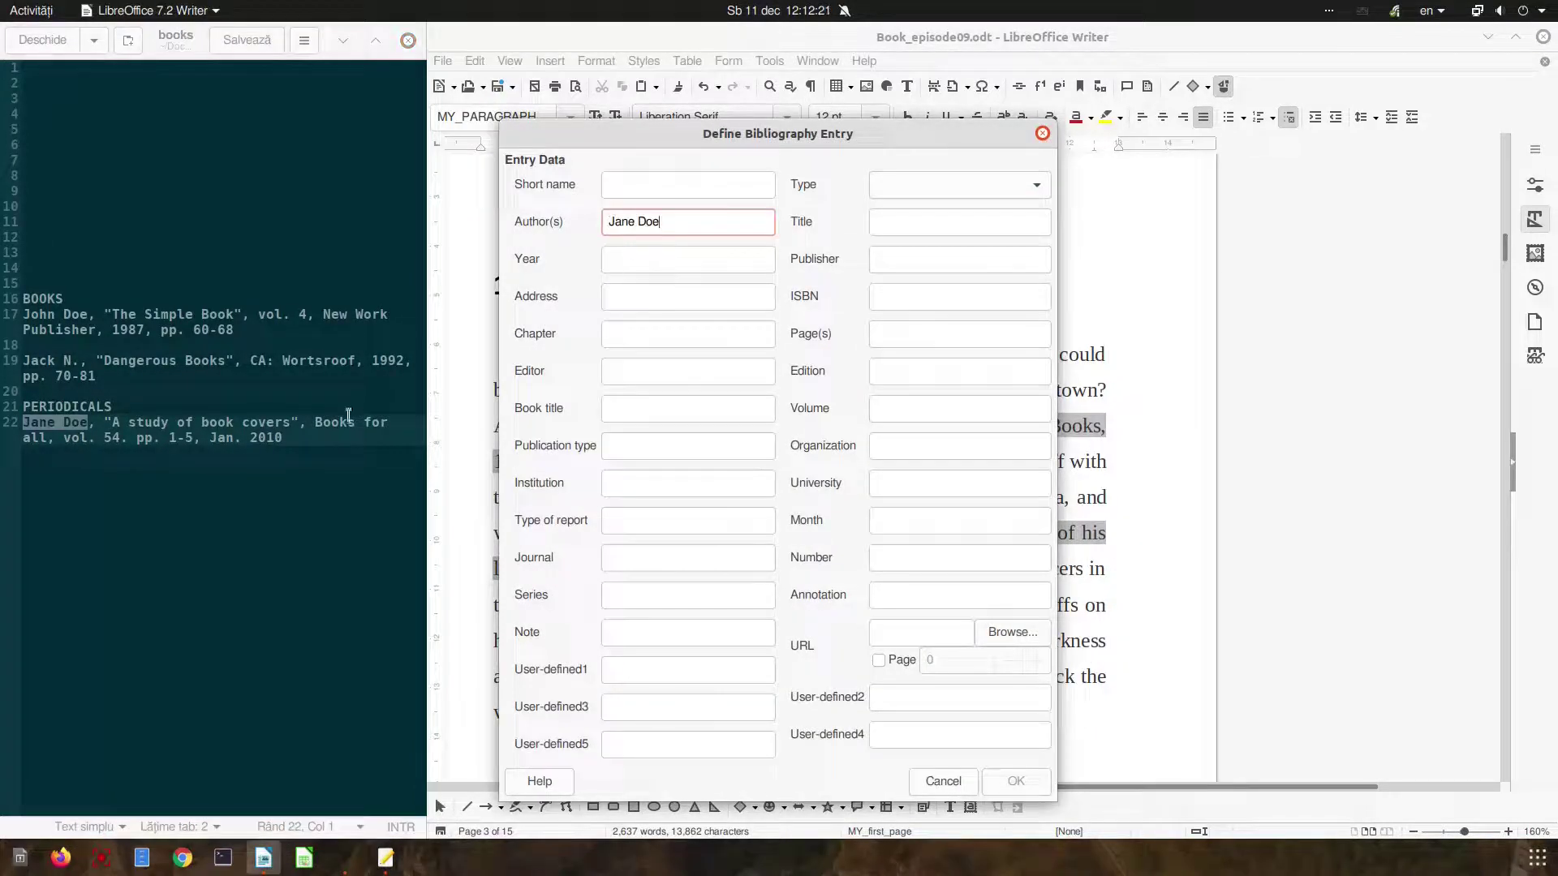
drag(291, 422, 119, 420)
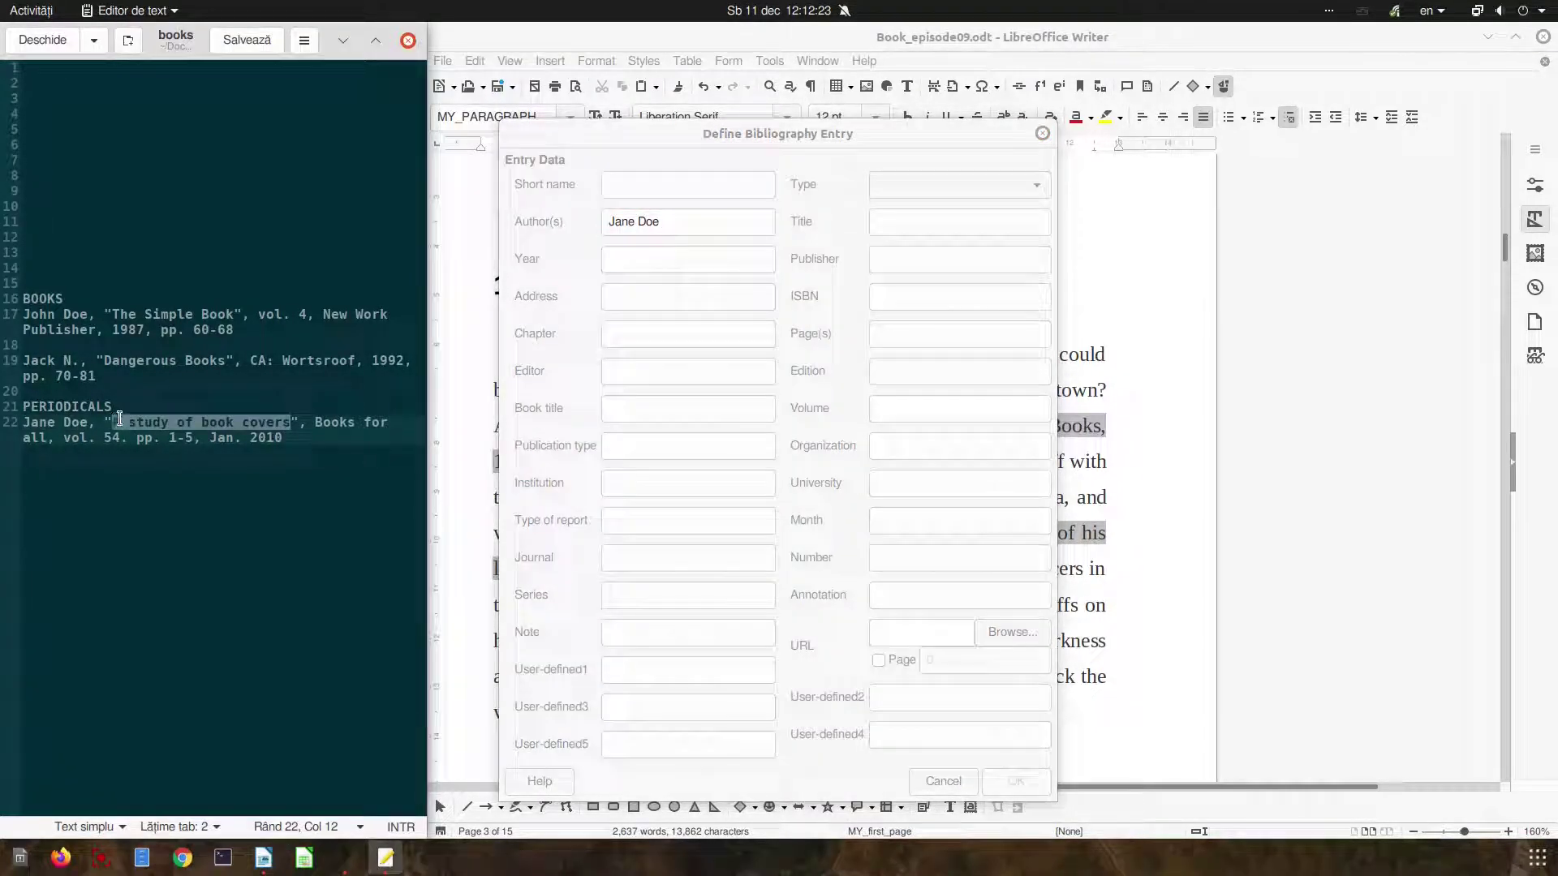
middle_click(617, 190)
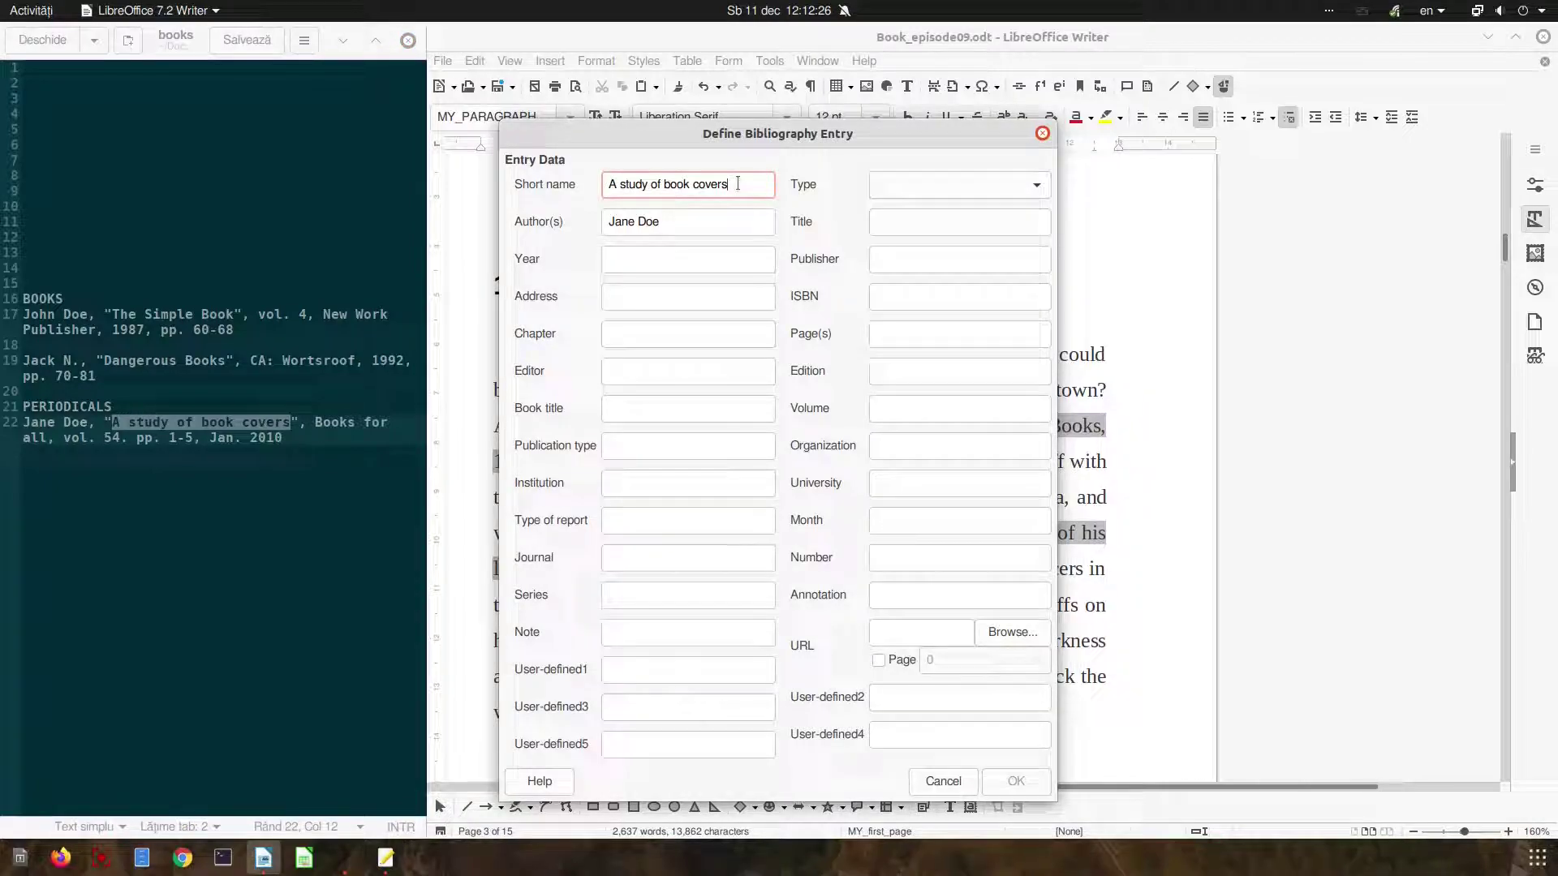
text(, 2010)
Step: Make the entry a Journal with title 'A study of book covers' and publisher 'Books for all'
click(894, 186)
click(909, 333)
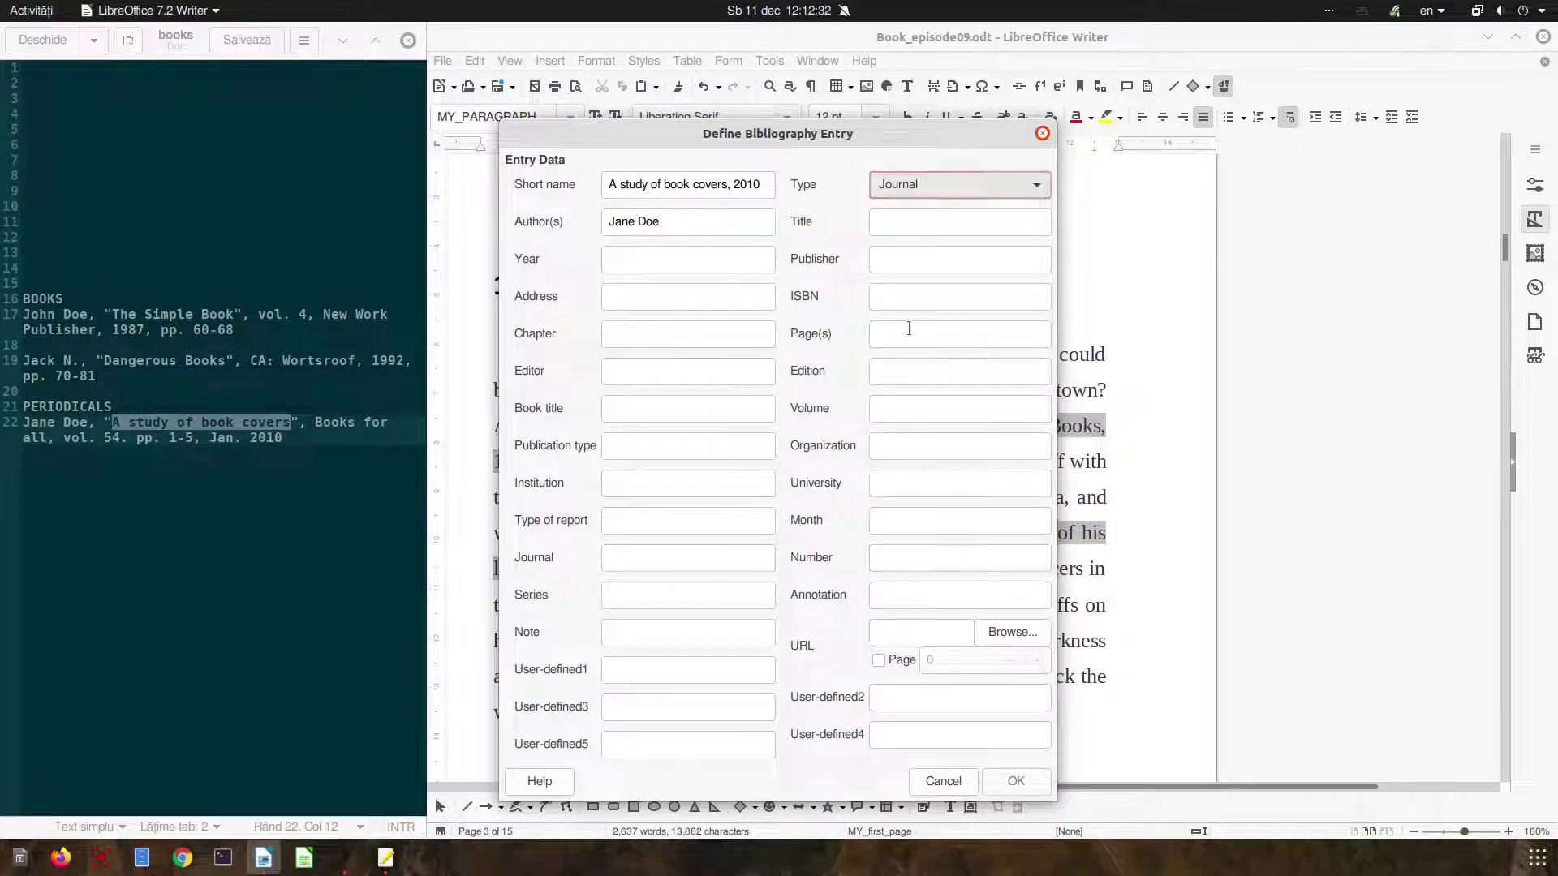
click(929, 192)
click(930, 191)
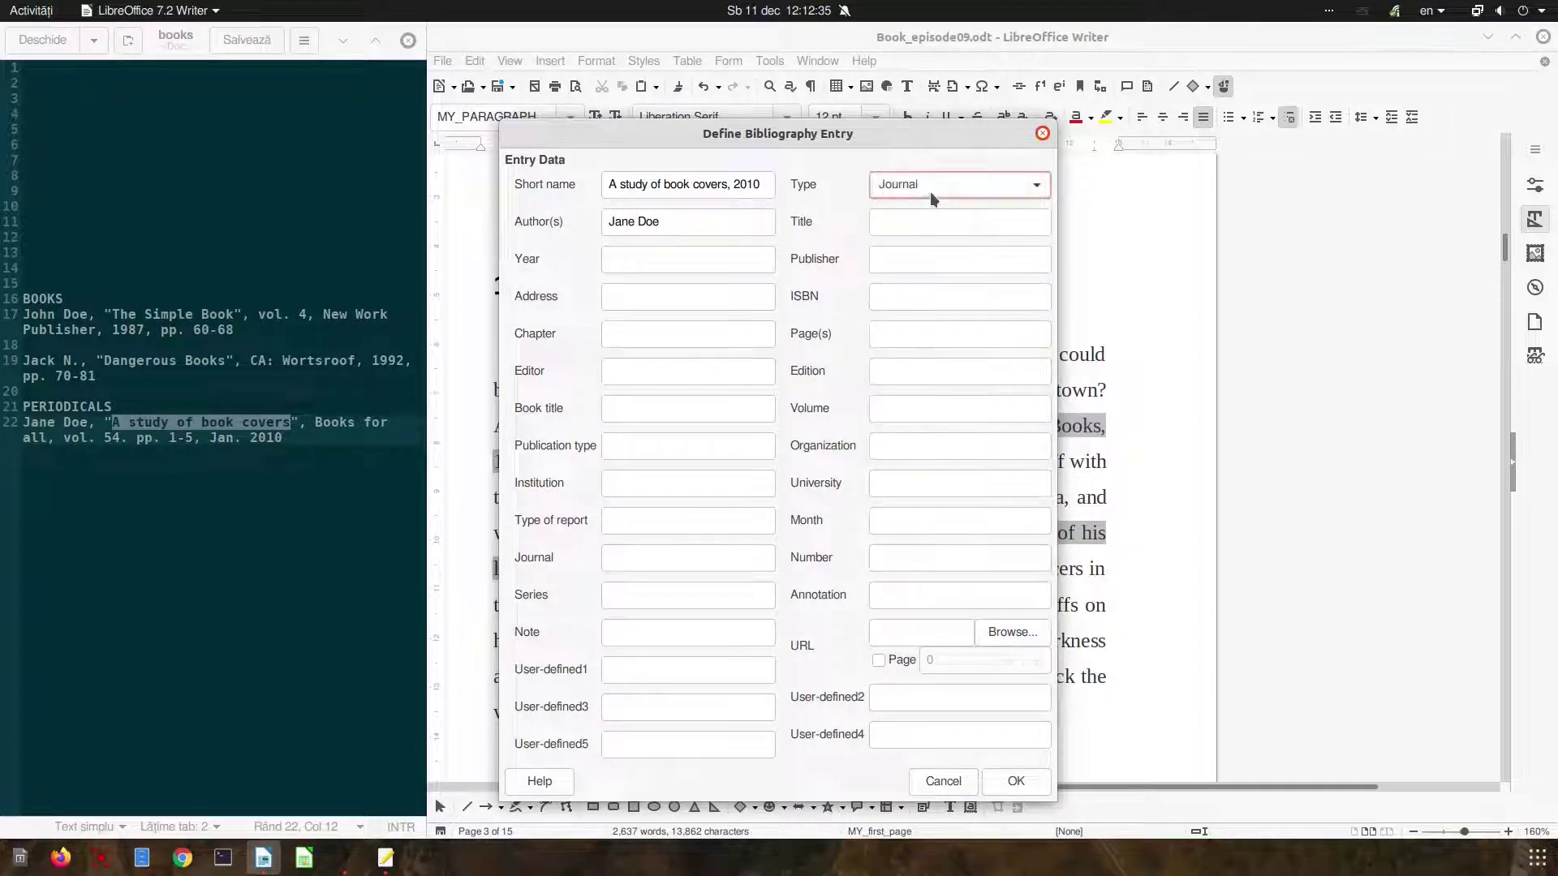
click(917, 220)
text(A study of book covers)
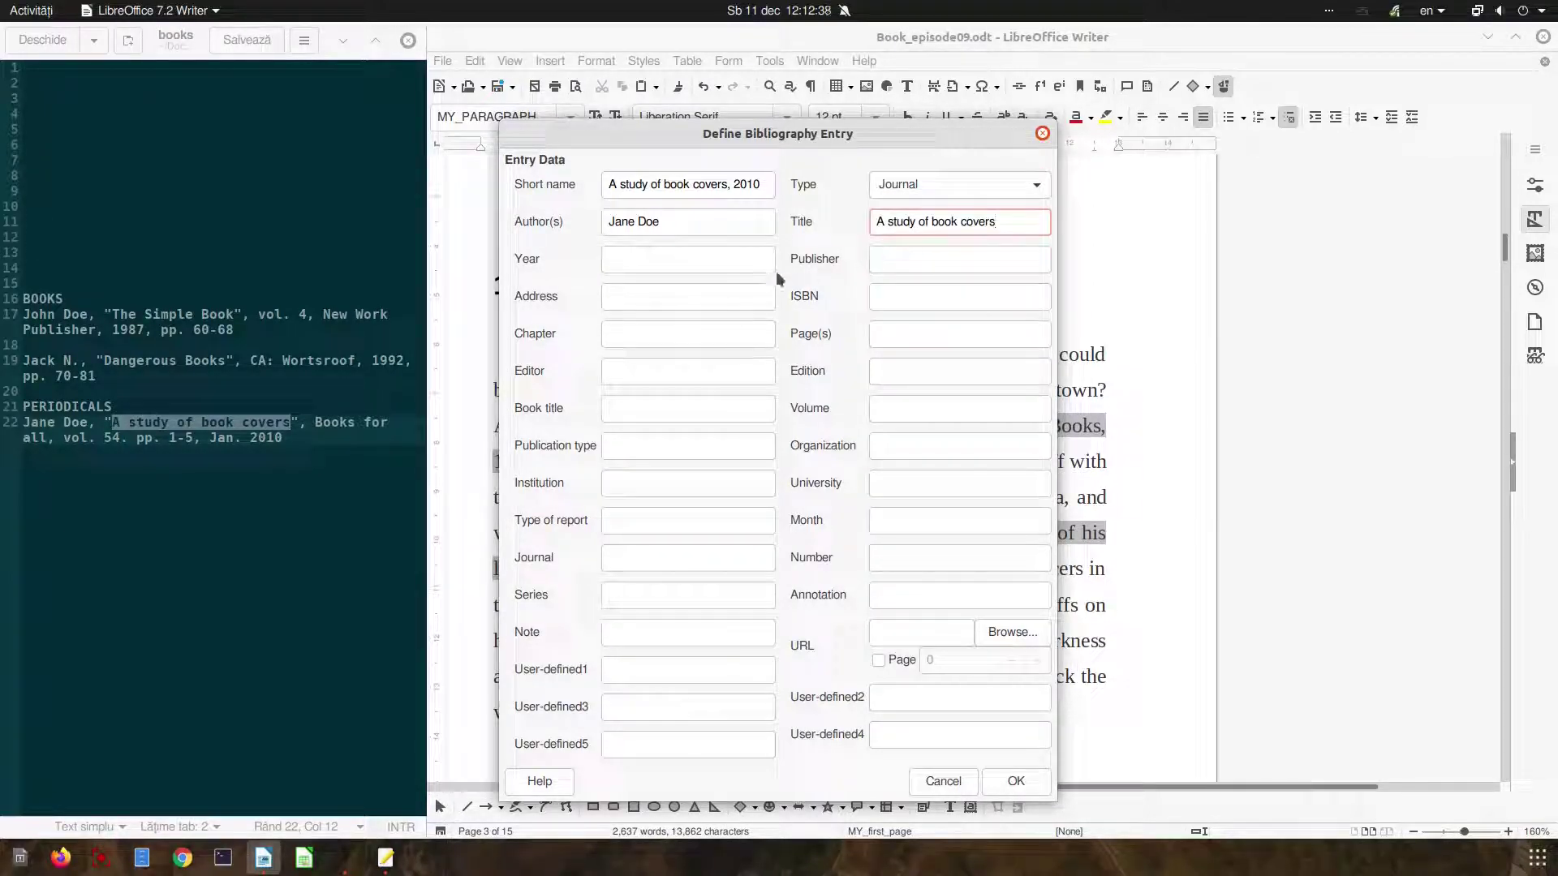
drag(315, 422, 45, 443)
key(ctrl+c)
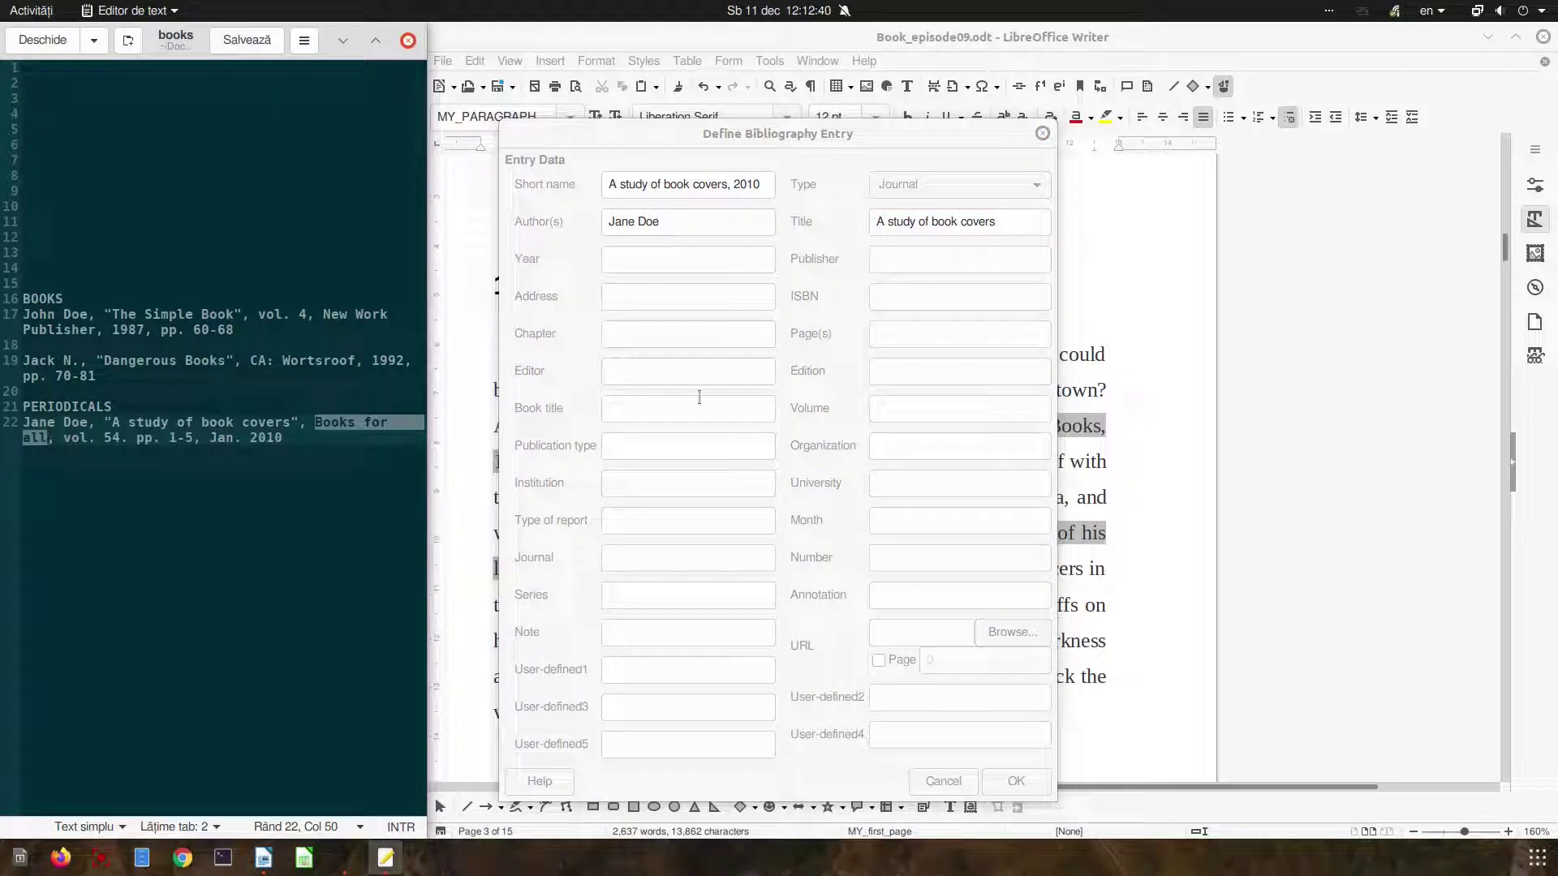
click(899, 259)
key(ctrl+v)
Step: Add year 'Jan. 2010', volume 'vol. 54' and pages 'pp. 1-5', then confirm the entry
click(636, 259)
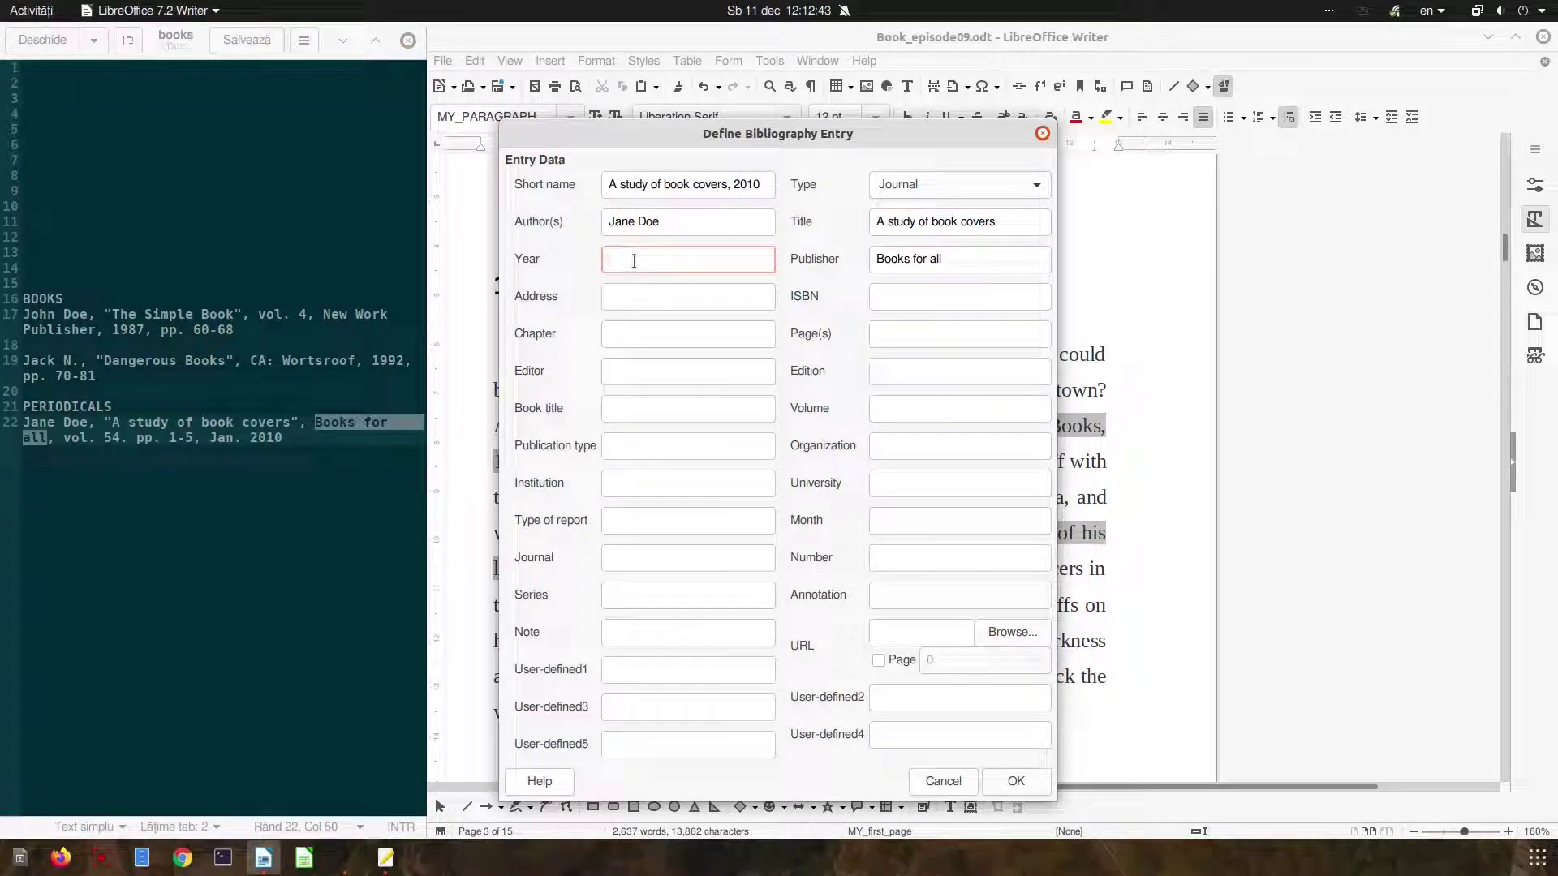
text(2010)
click(614, 260)
text(Jan.)
drag(126, 437, 63, 438)
middle_click(891, 416)
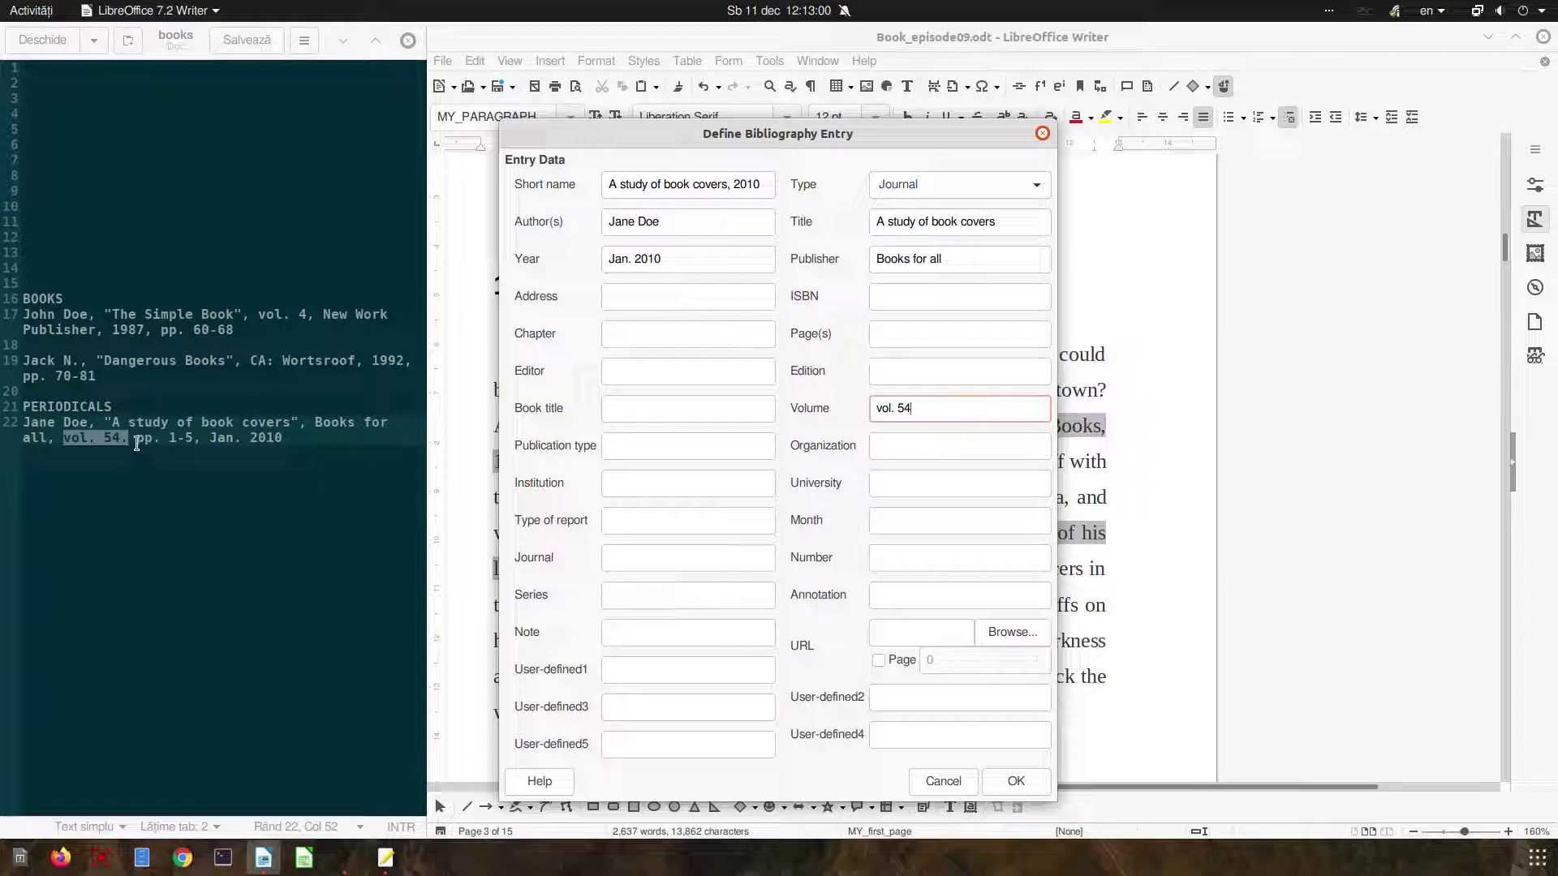
drag(137, 438, 193, 438)
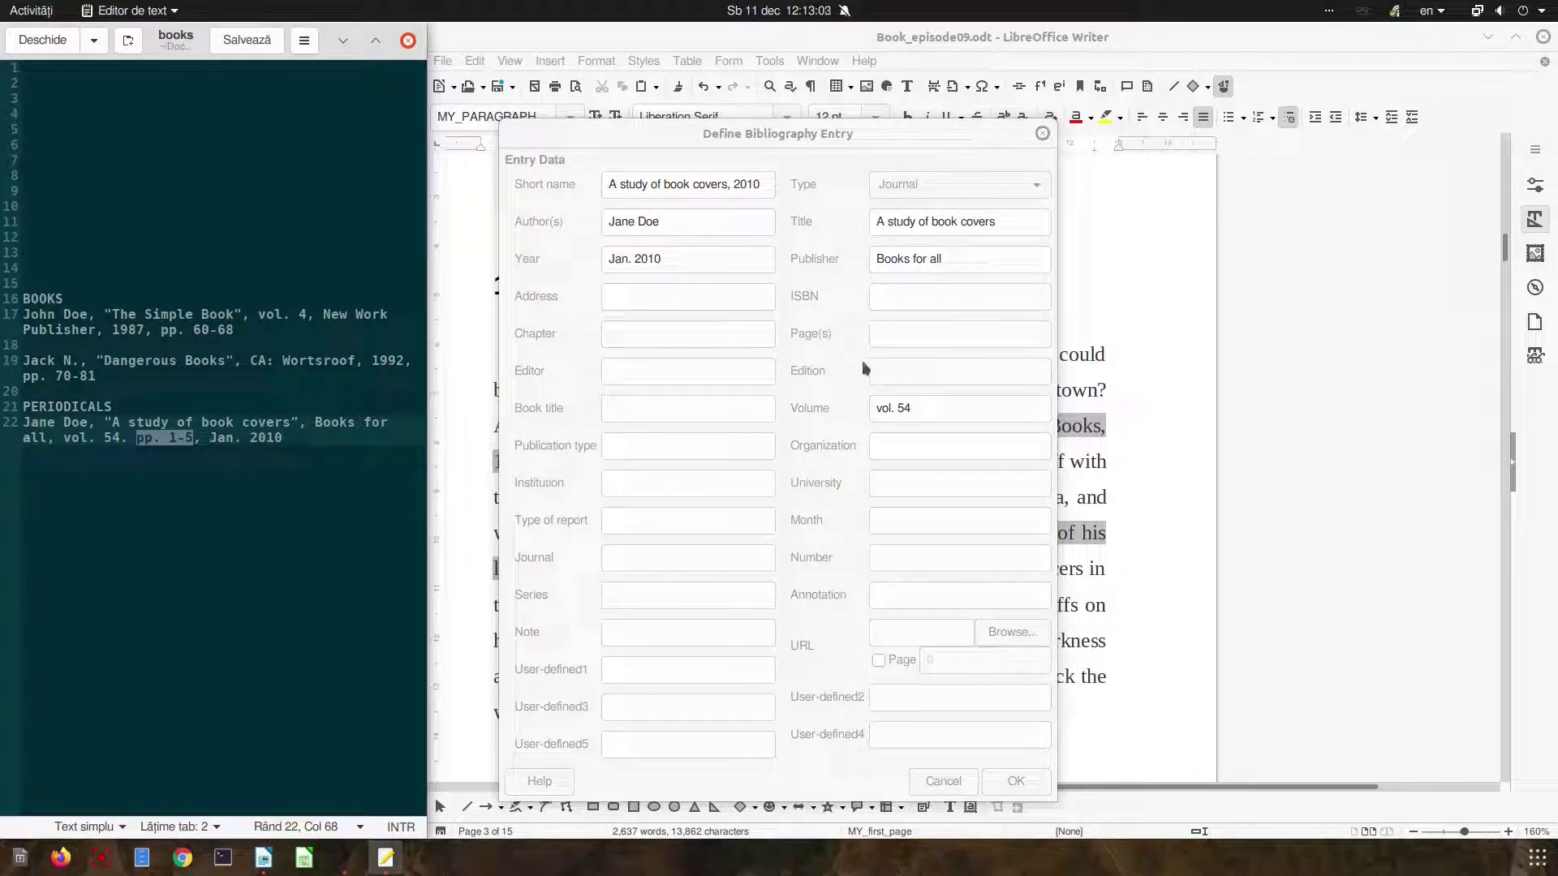
middle_click(891, 338)
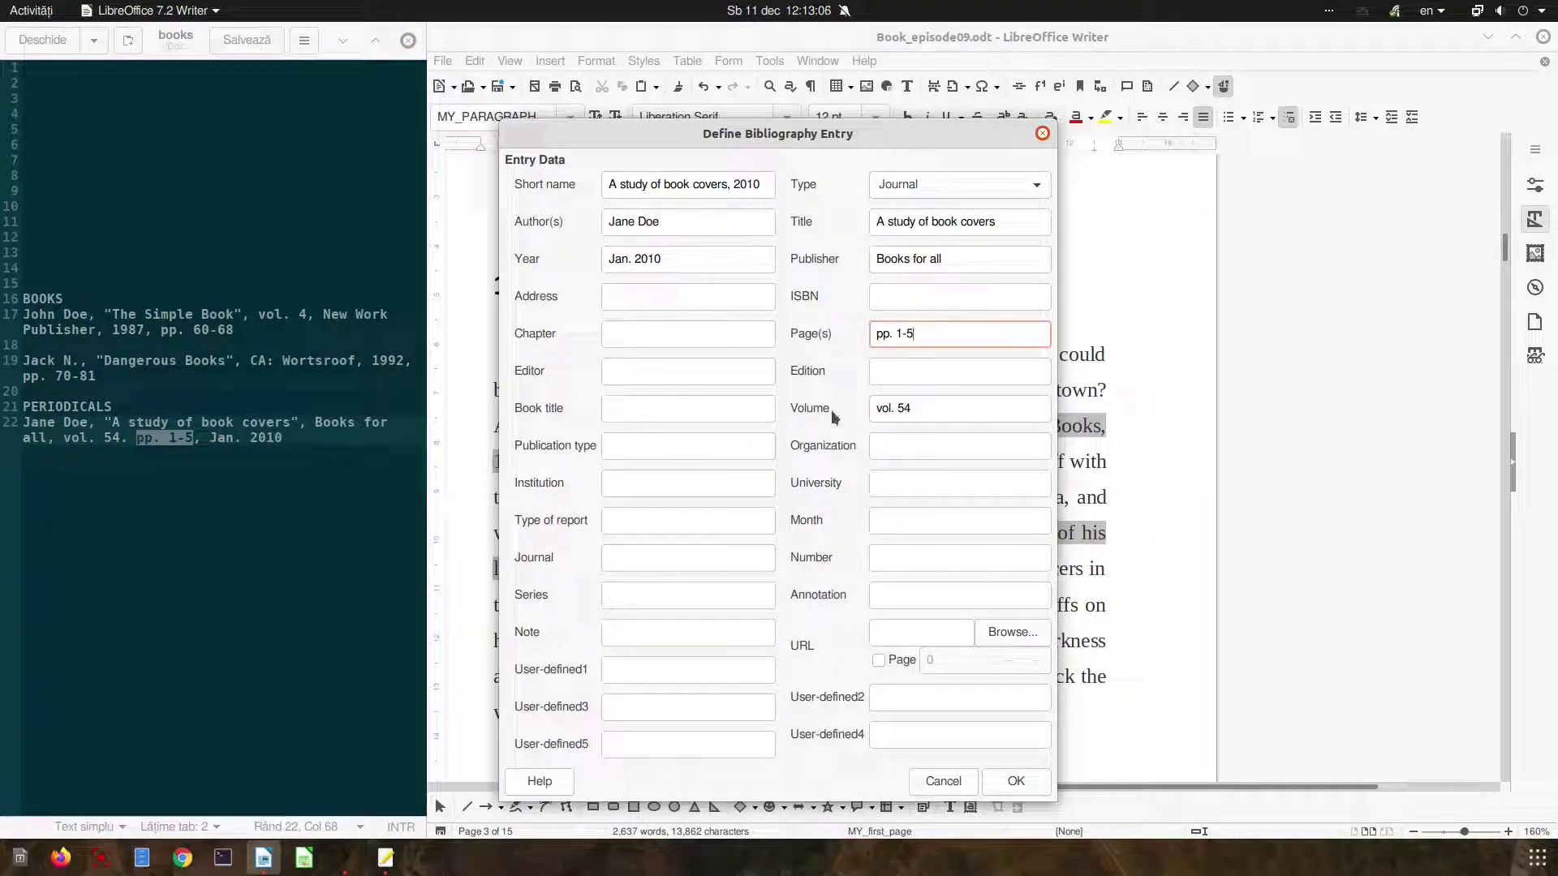
click(1015, 782)
Step: Cite A study of book covers, then delete all three citations misplaced inside 'moment'
click(901, 555)
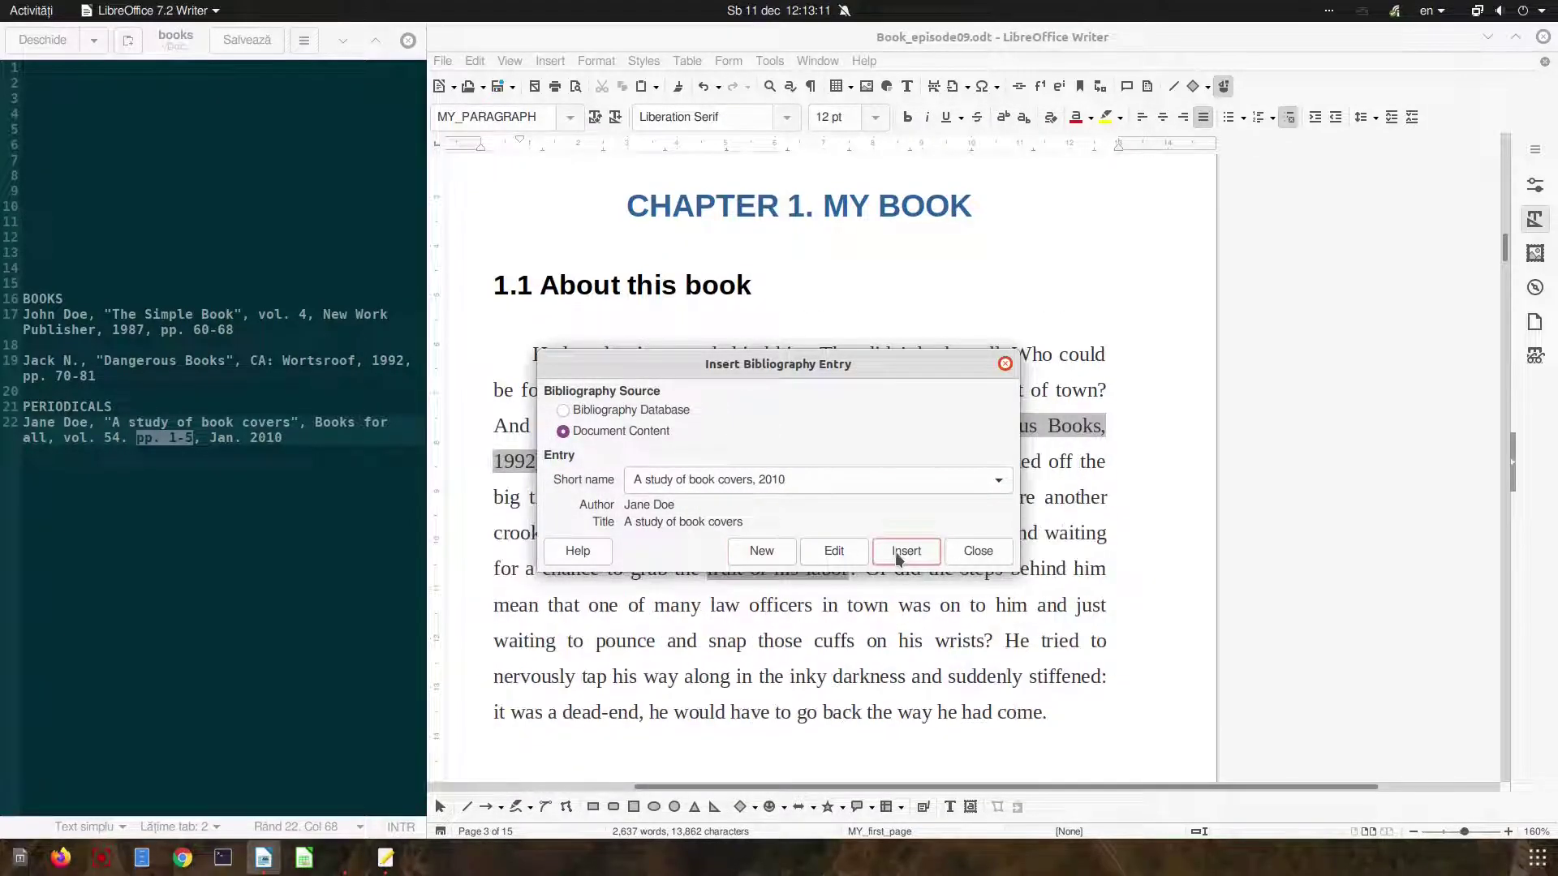
key(Escape)
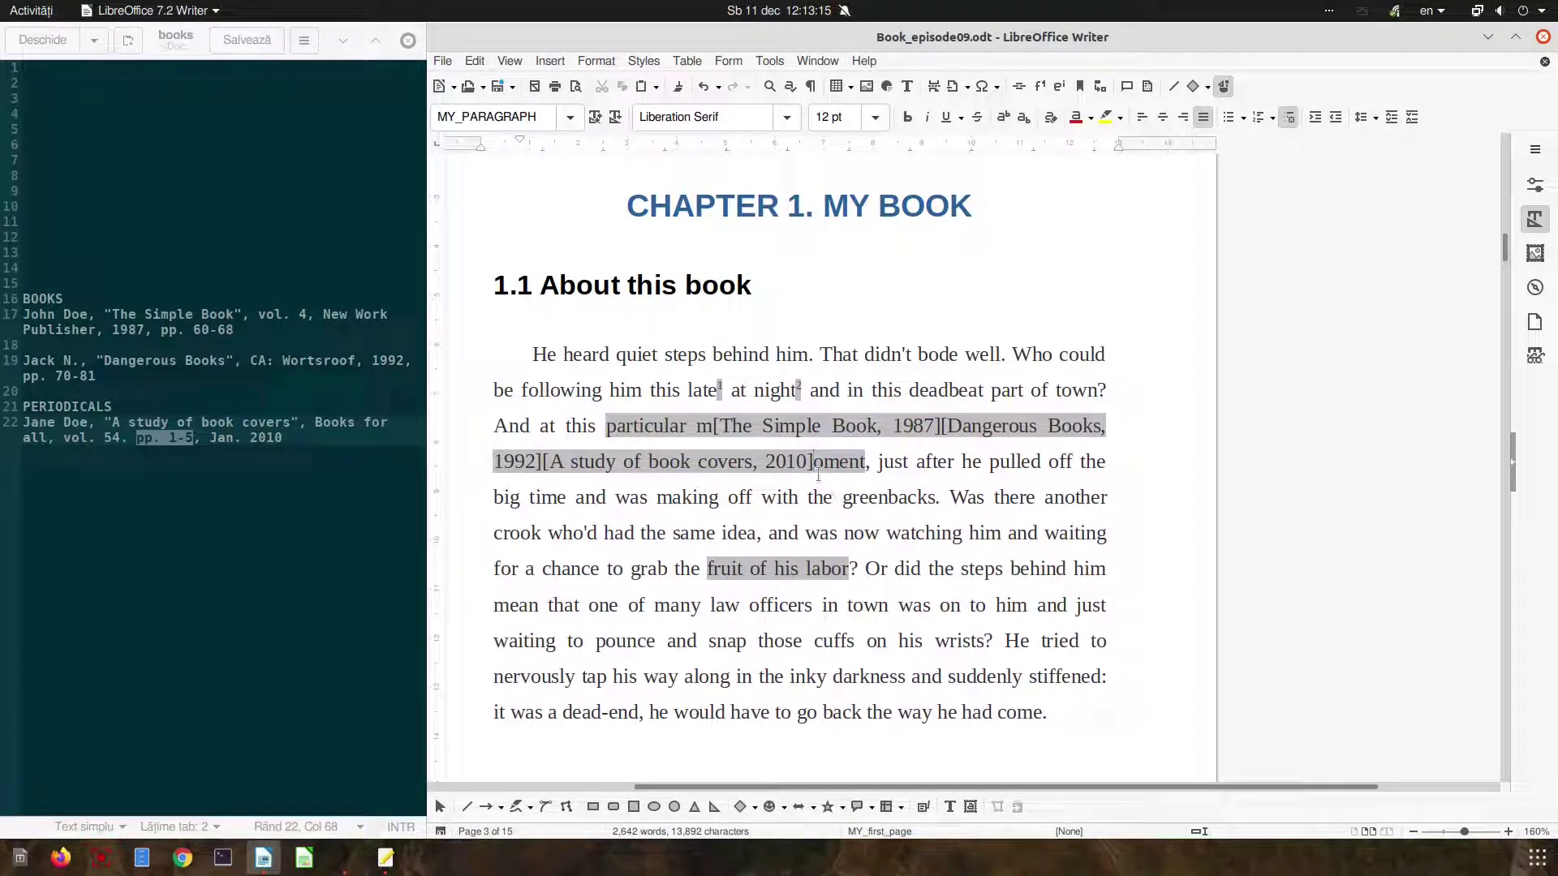
key(BackSpace)
key(BackSpace)
key(BackSpace)
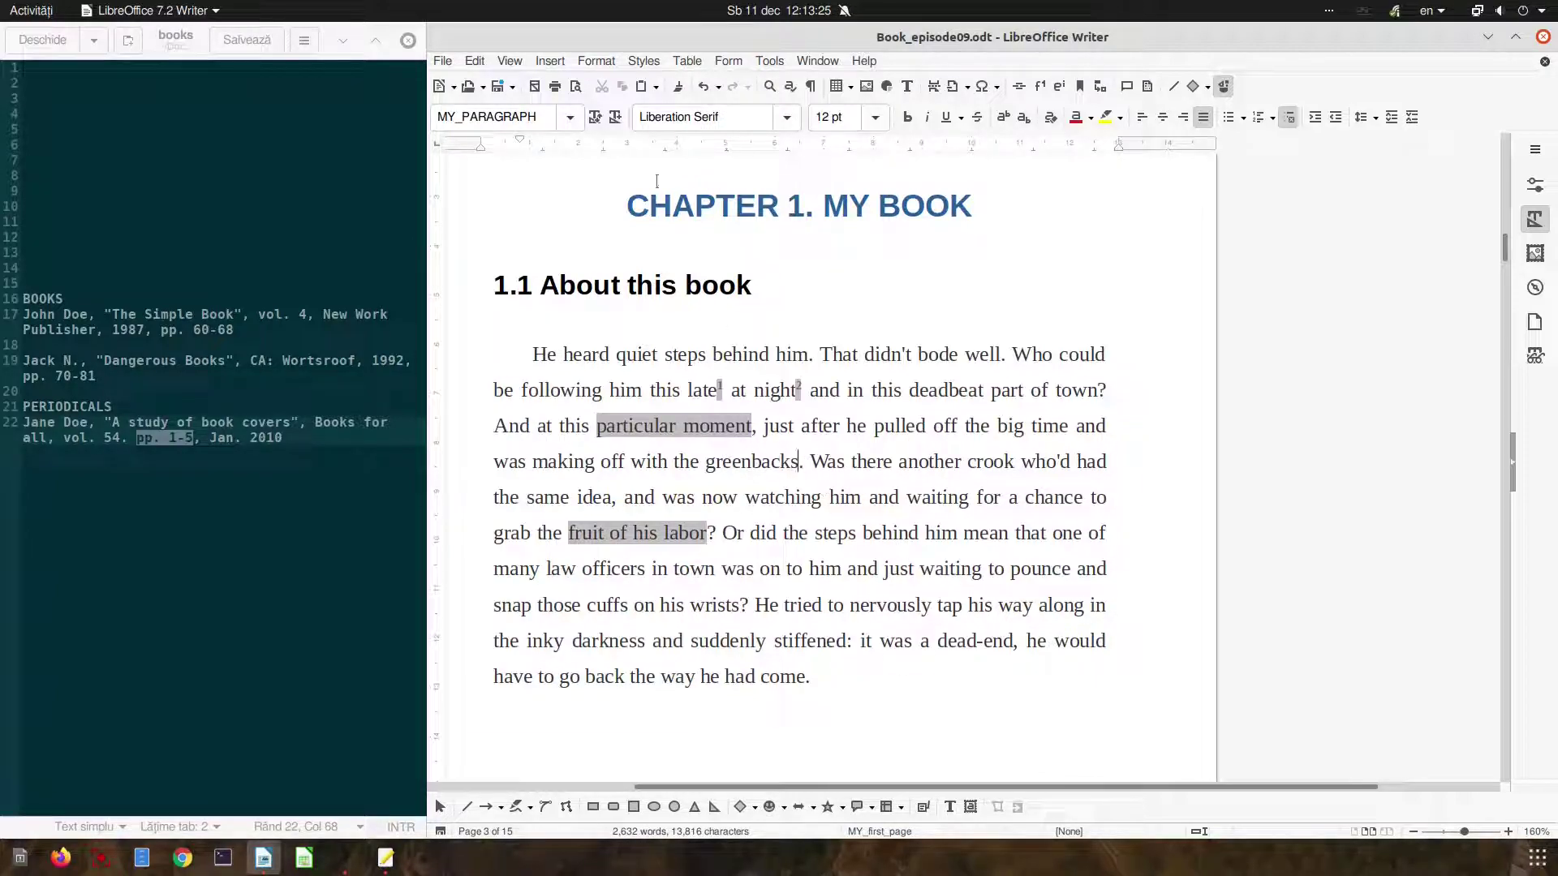
Step: Cite The Simple Book after 'greenbacks'
click(551, 61)
mouse_move(636, 477)
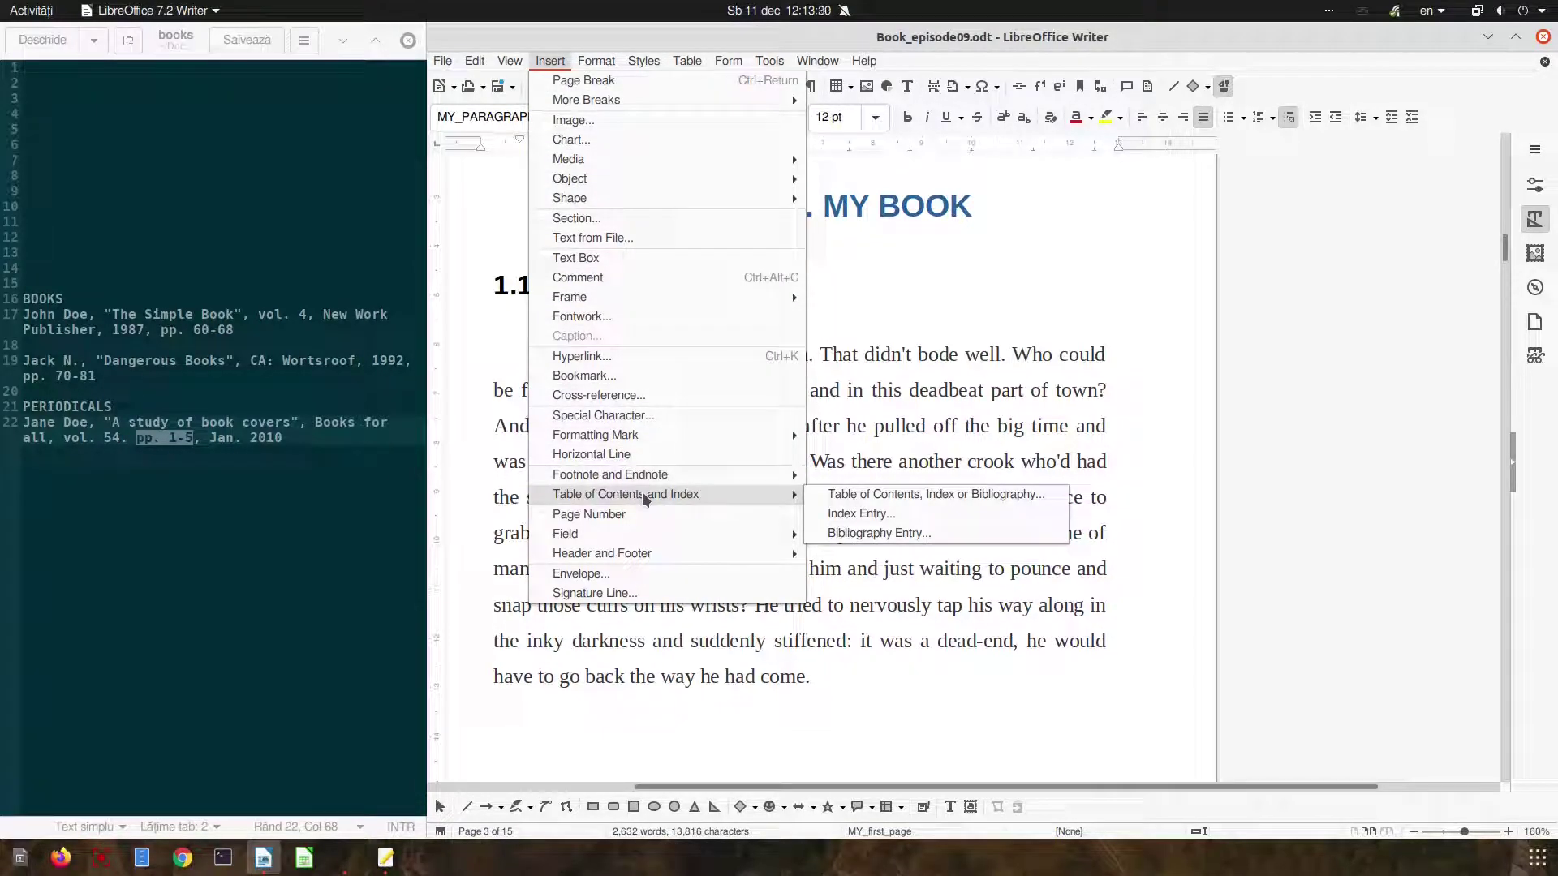
click(834, 534)
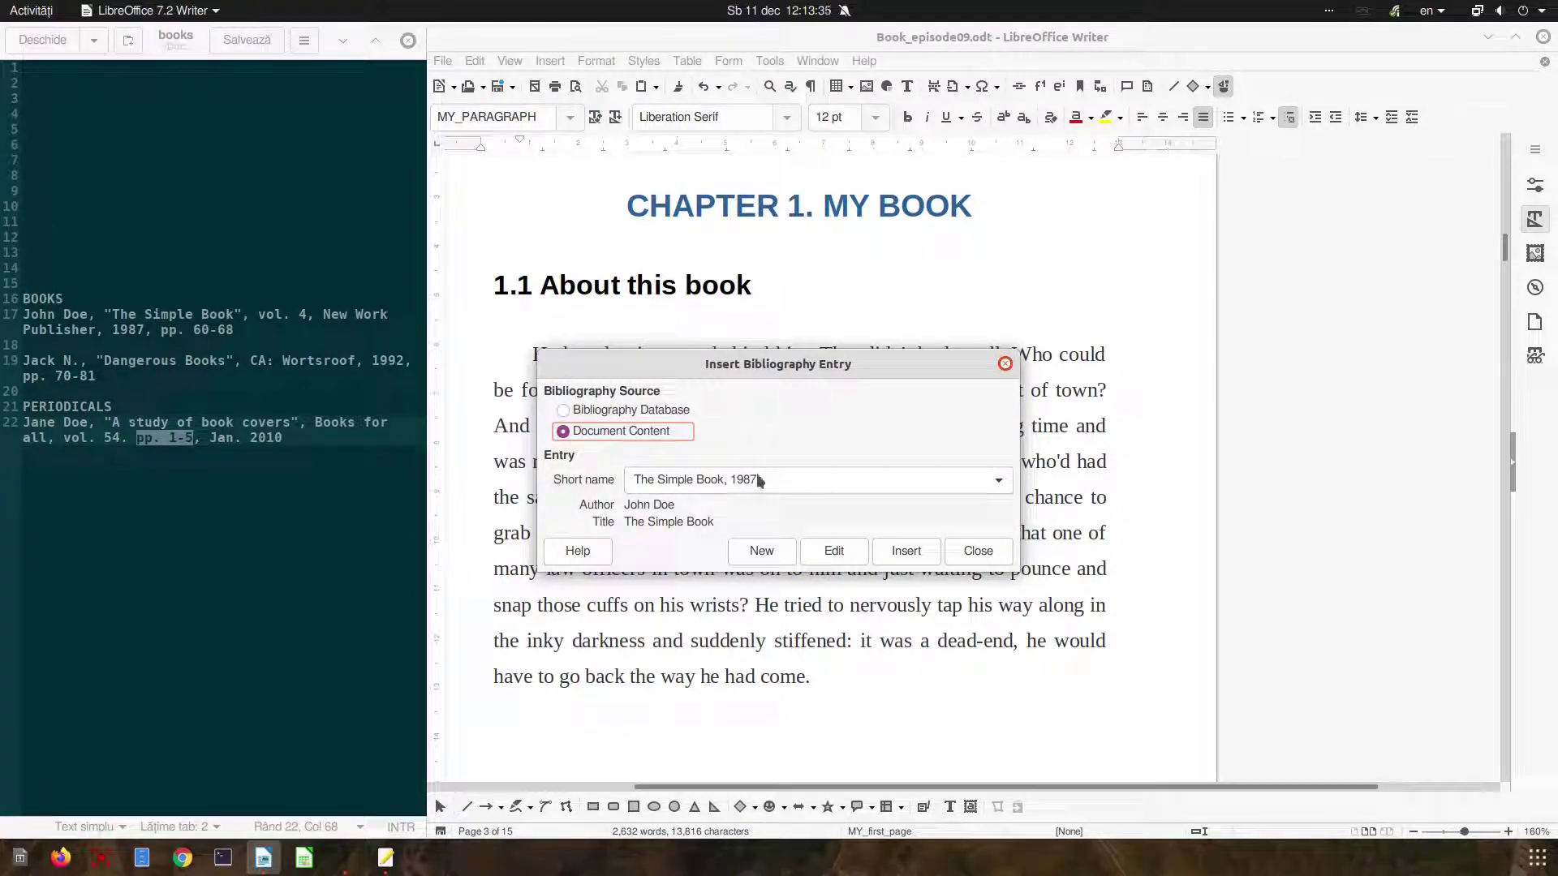
click(938, 552)
click(977, 551)
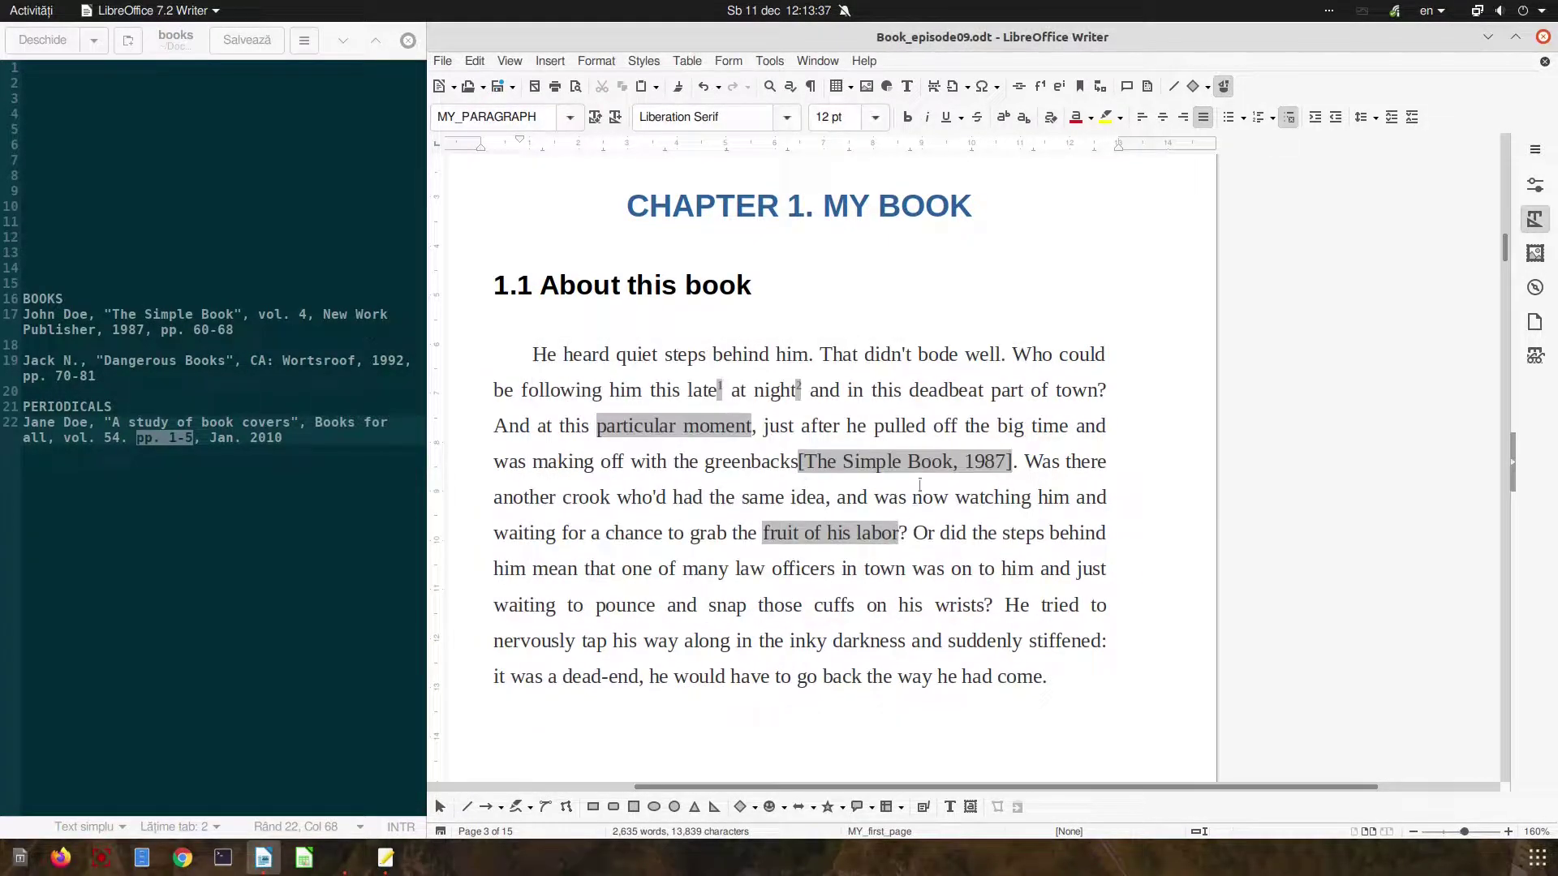
Step: Cite 'Dangerous Books, 1992' after 'steps'
scroll(922, 472, down, 3)
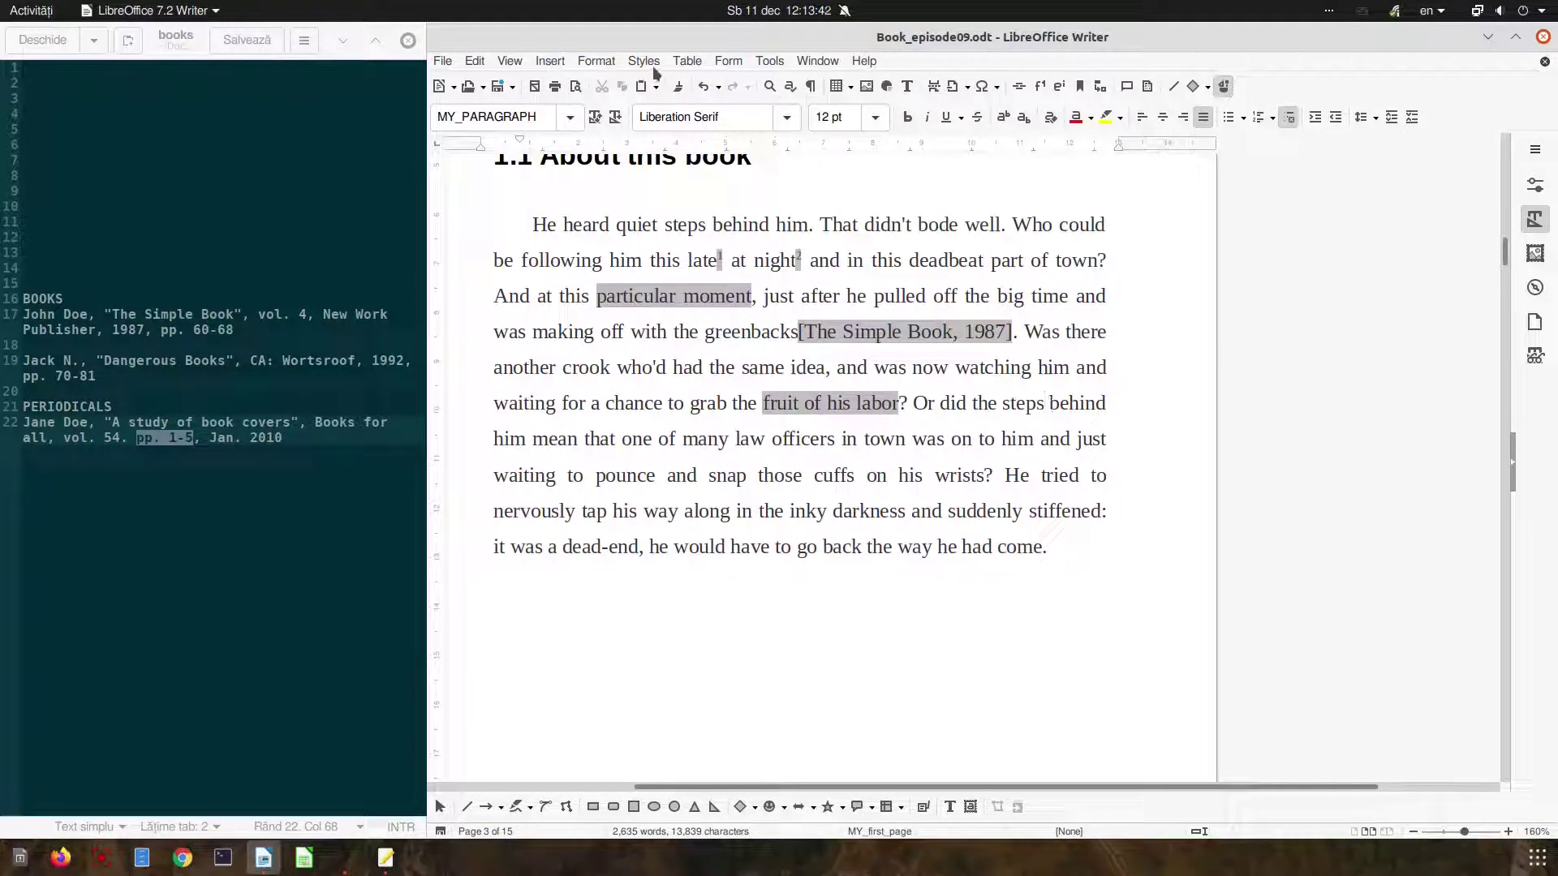
click(555, 62)
mouse_move(682, 494)
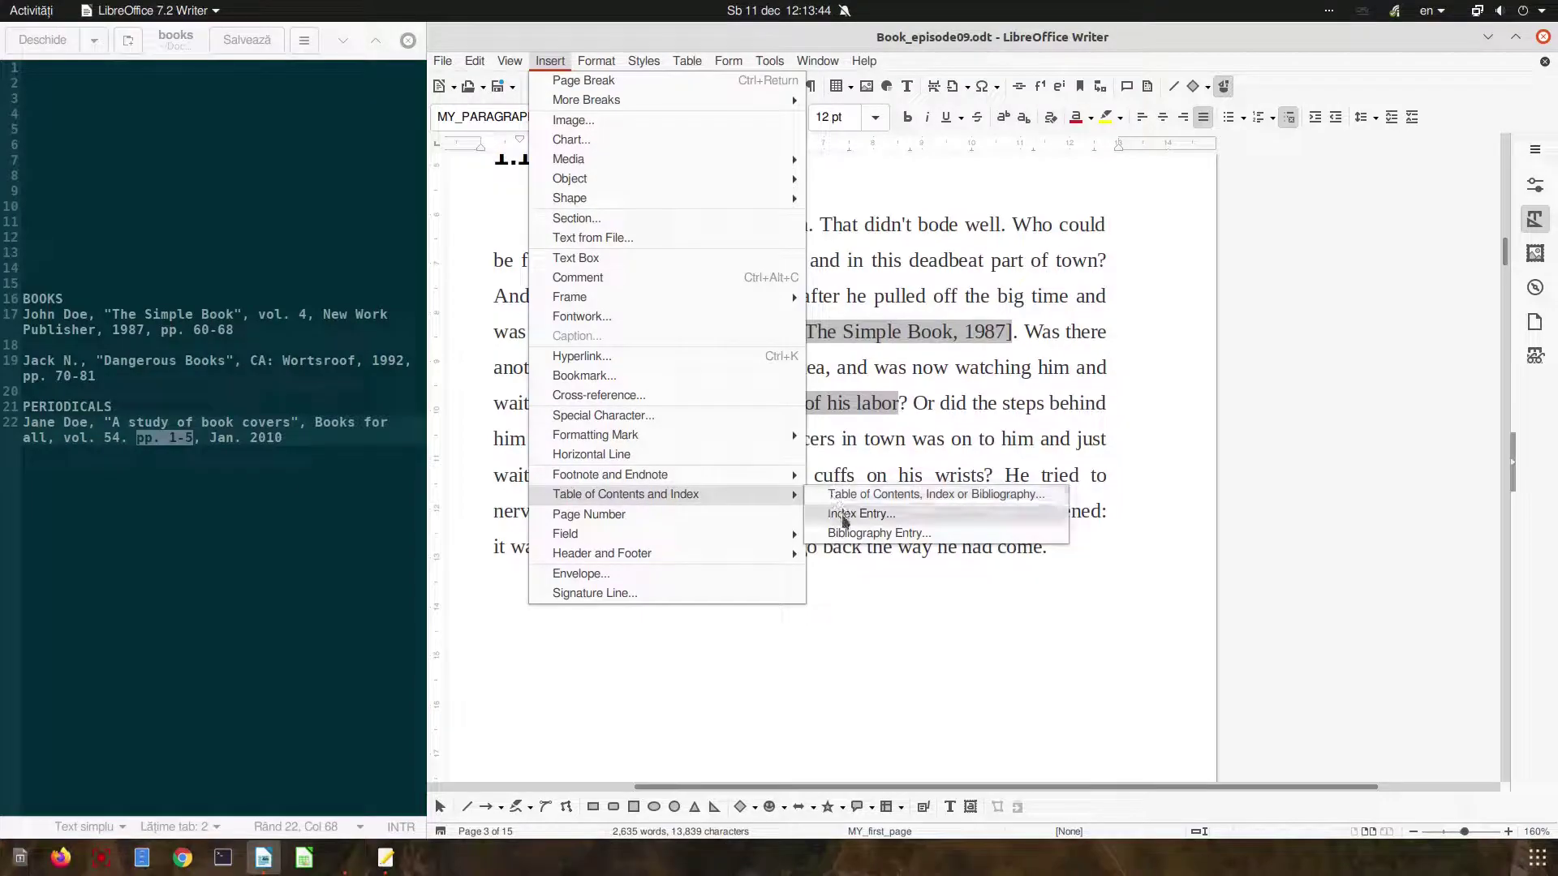
click(845, 536)
click(752, 483)
click(738, 518)
click(909, 550)
click(967, 553)
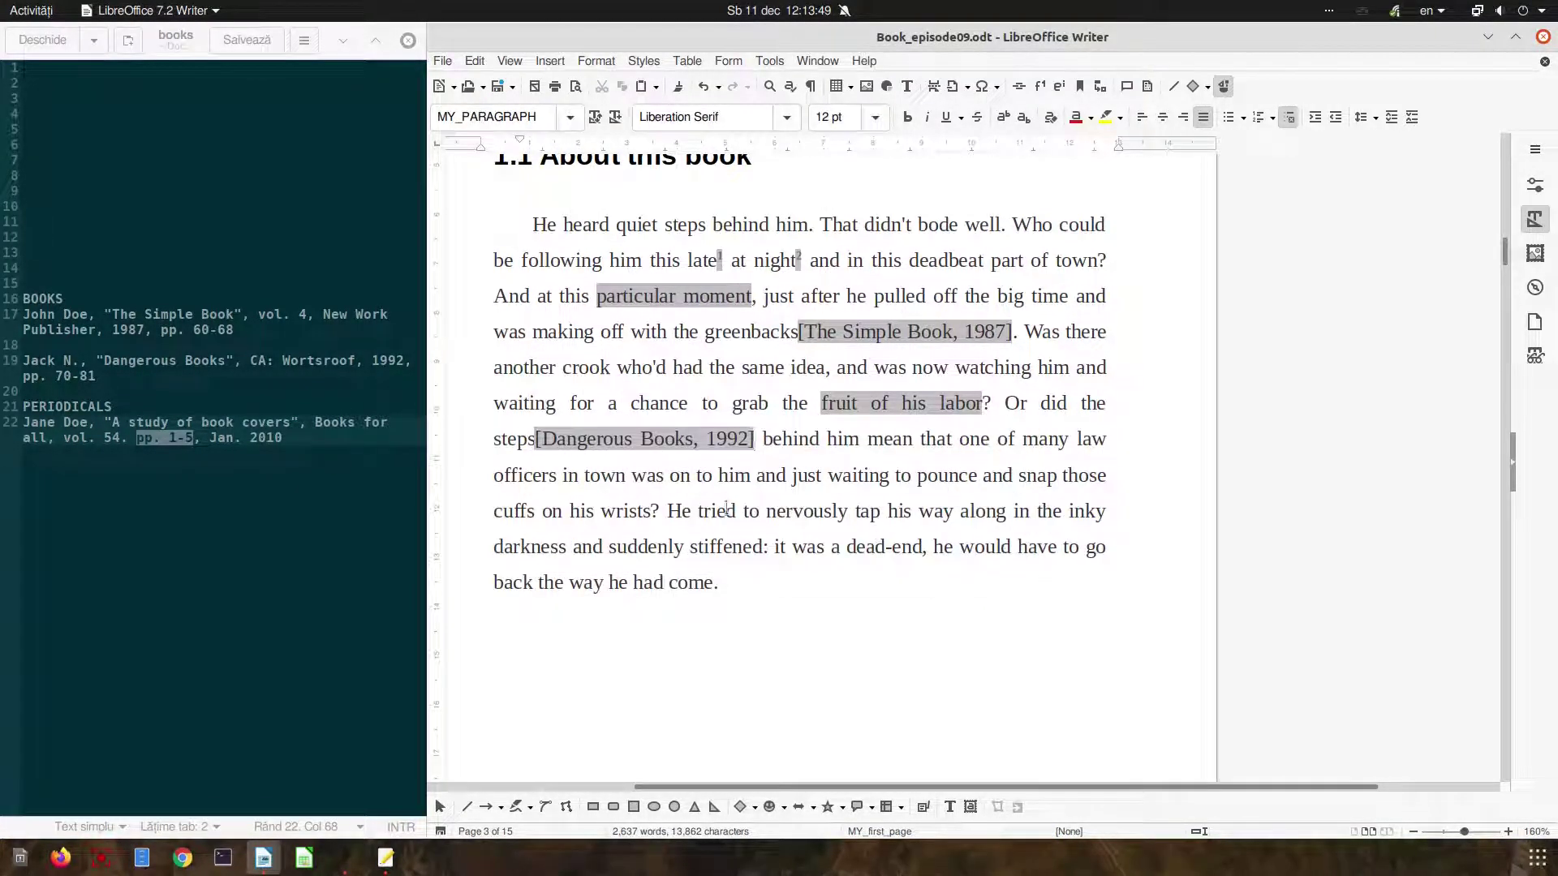
Step: Cite 'A study of book covers, 2010' after 'tried'
click(566, 65)
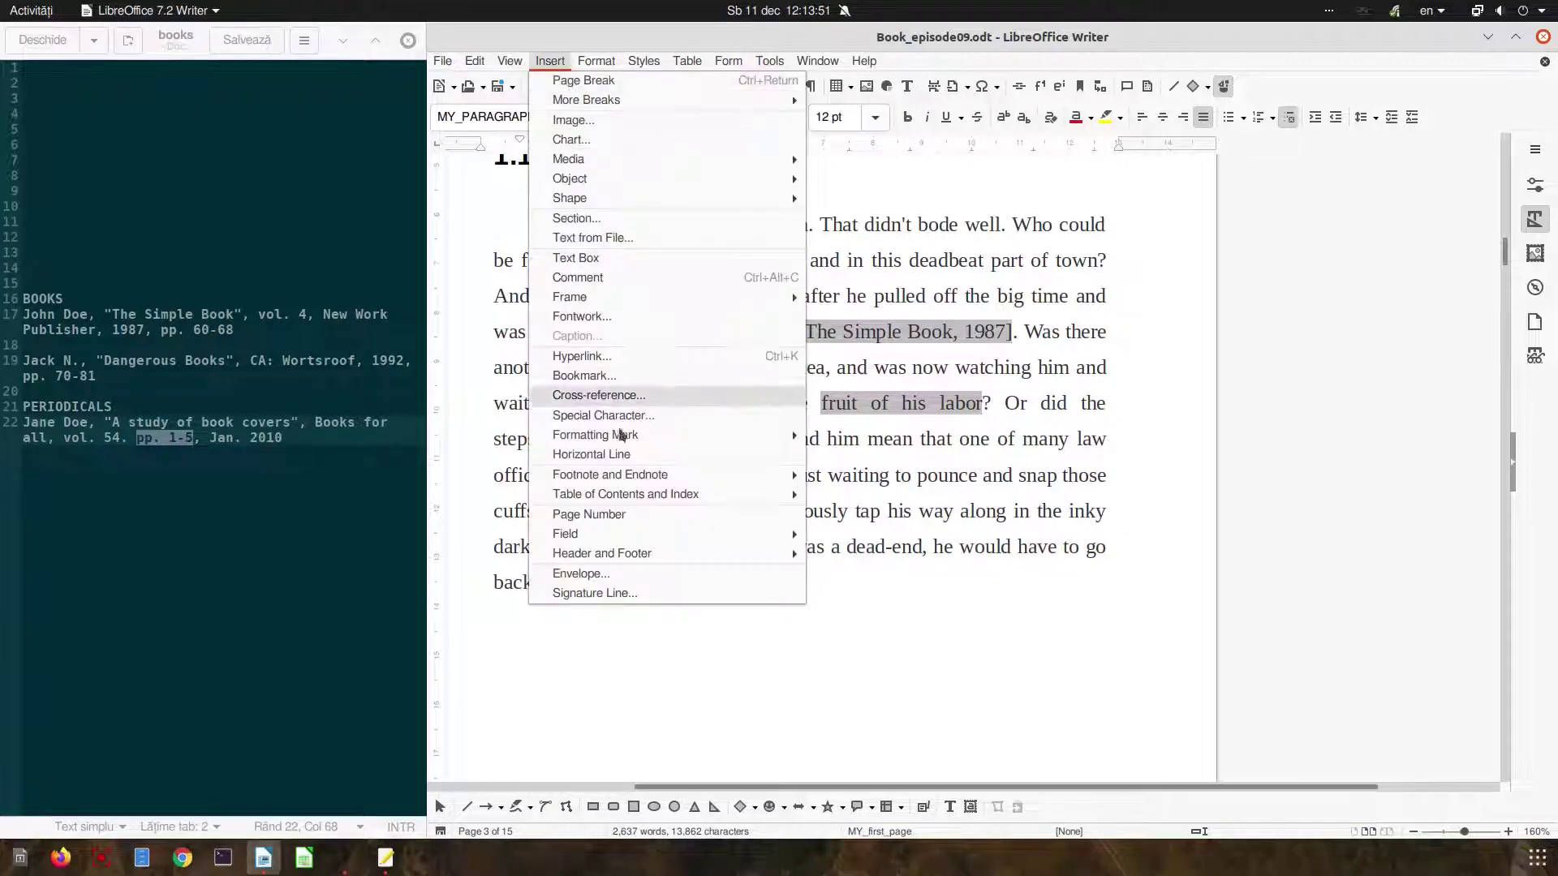
mouse_move(731, 494)
click(863, 533)
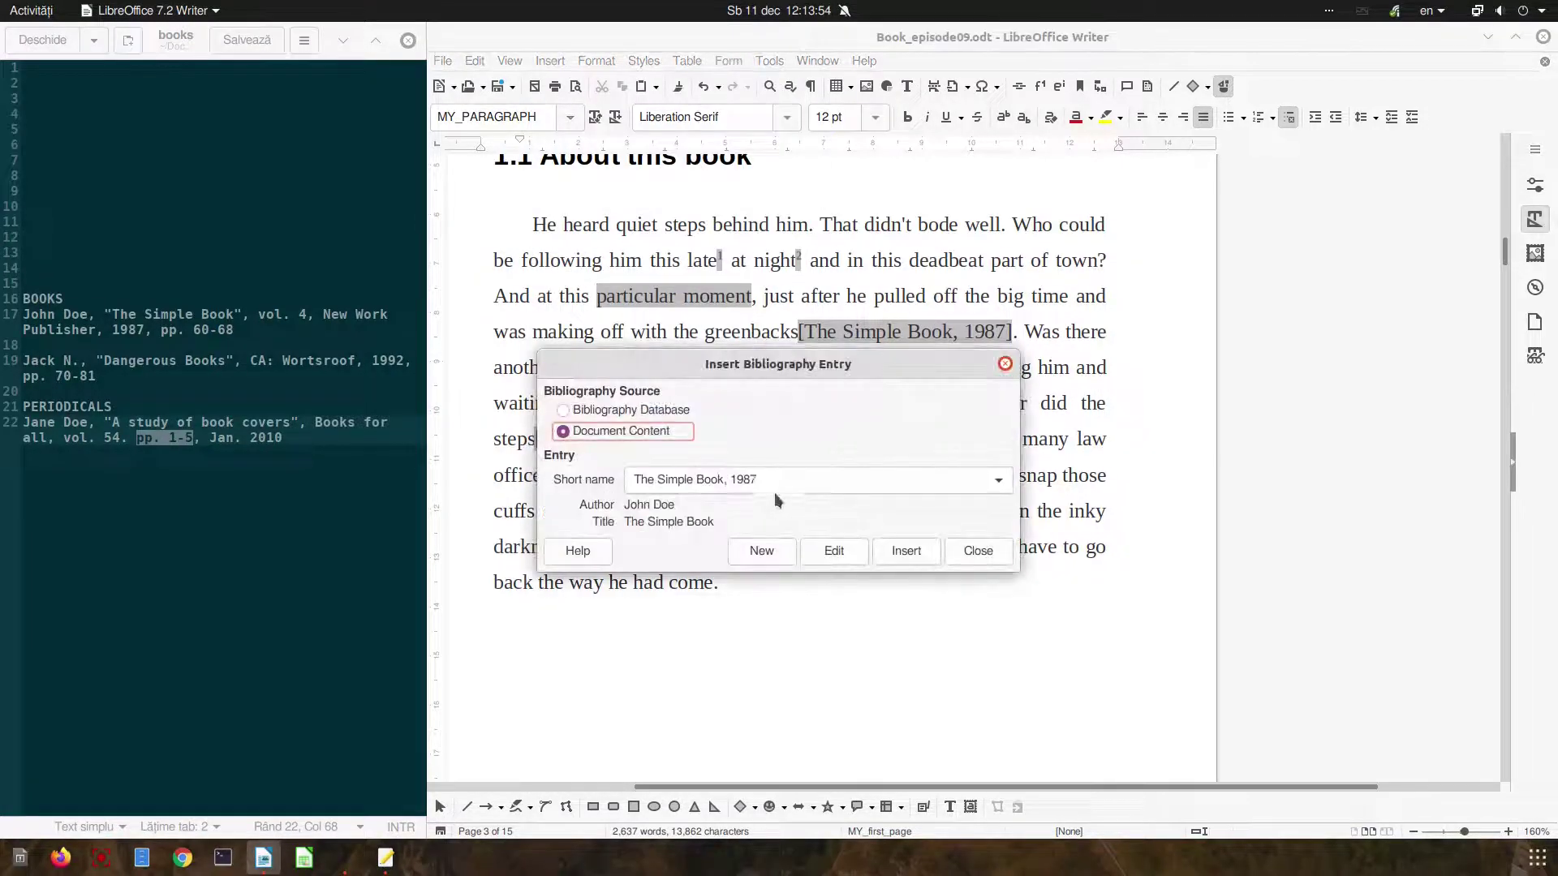
click(772, 483)
click(733, 538)
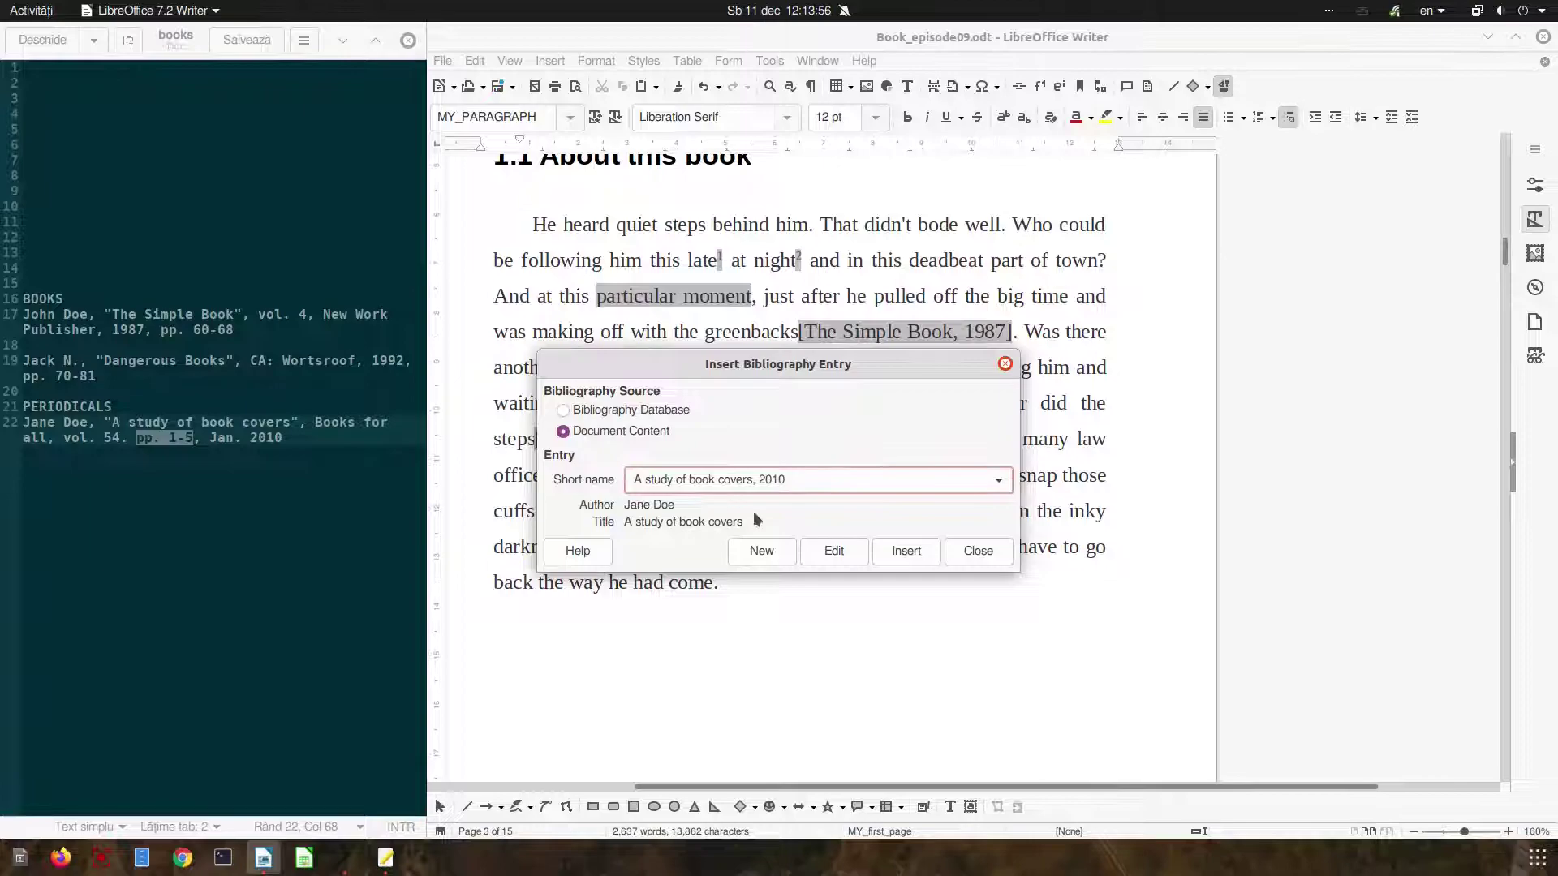
click(905, 551)
click(966, 551)
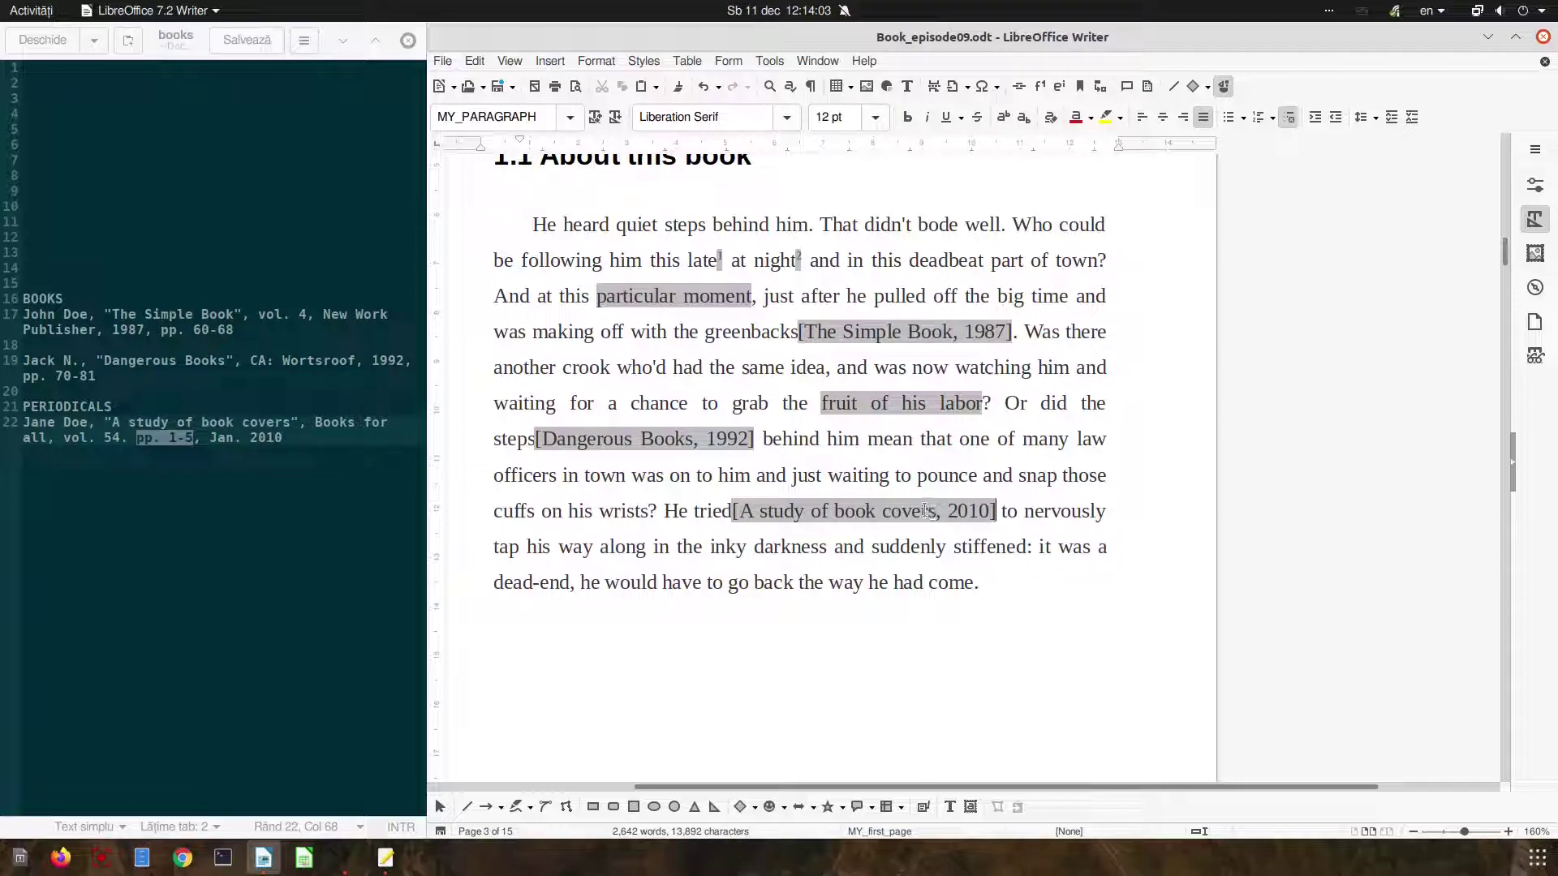
mouse_move(922, 510)
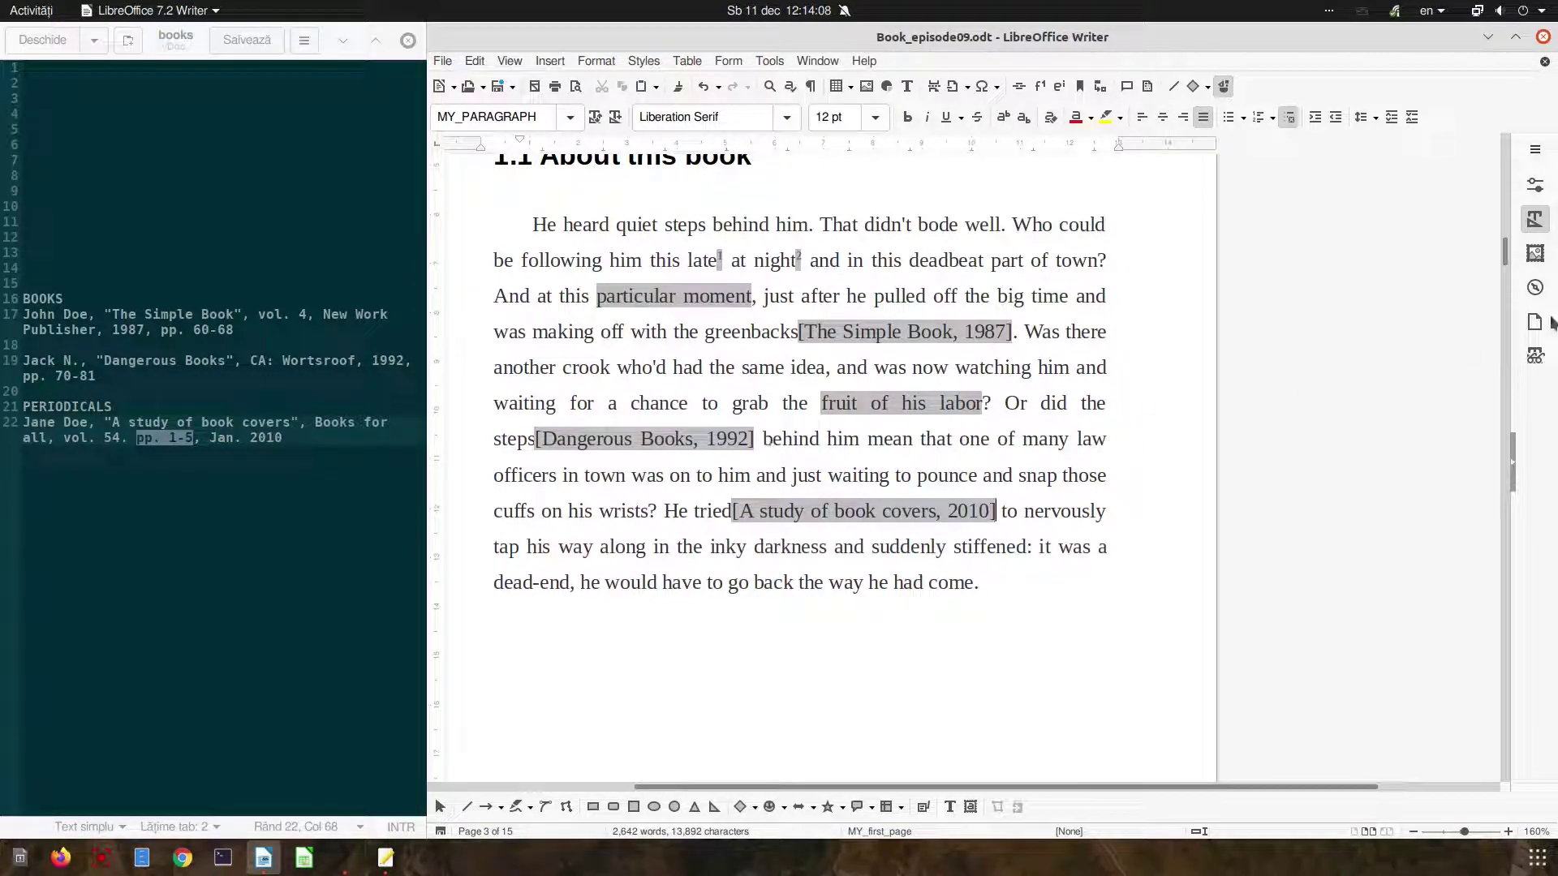
Step: Insert a new index at the document's end and set its type to Bibliography
drag(1506, 254, 1507, 649)
scroll(979, 523, down, 3)
scroll(979, 523, down, 2)
scroll(877, 511, down, 15)
click(850, 469)
click(551, 60)
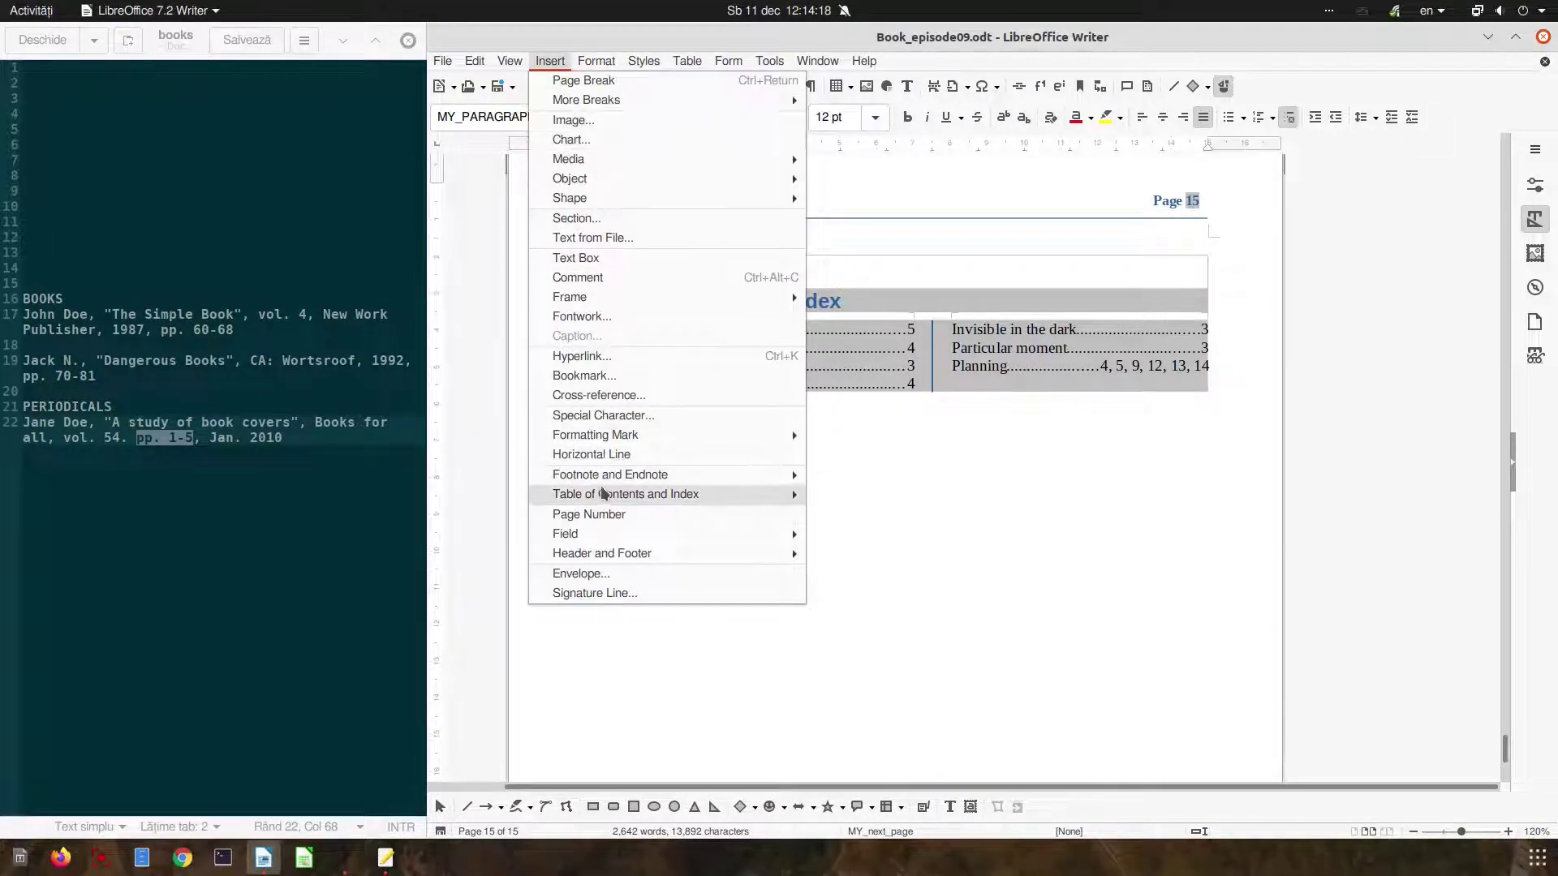
mouse_move(617, 495)
click(855, 494)
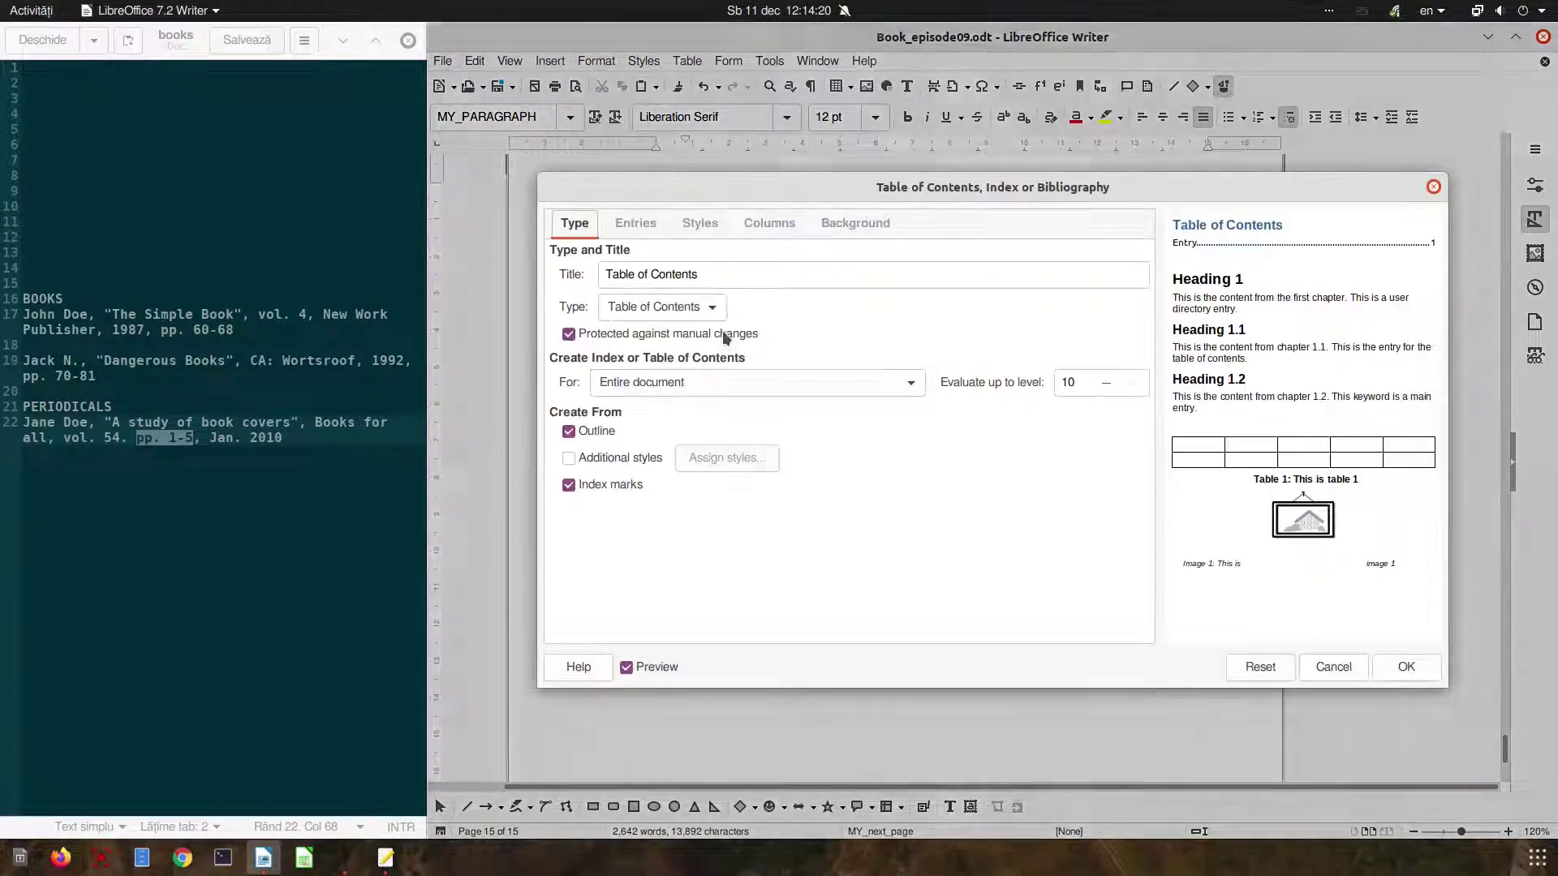
click(661, 307)
click(651, 431)
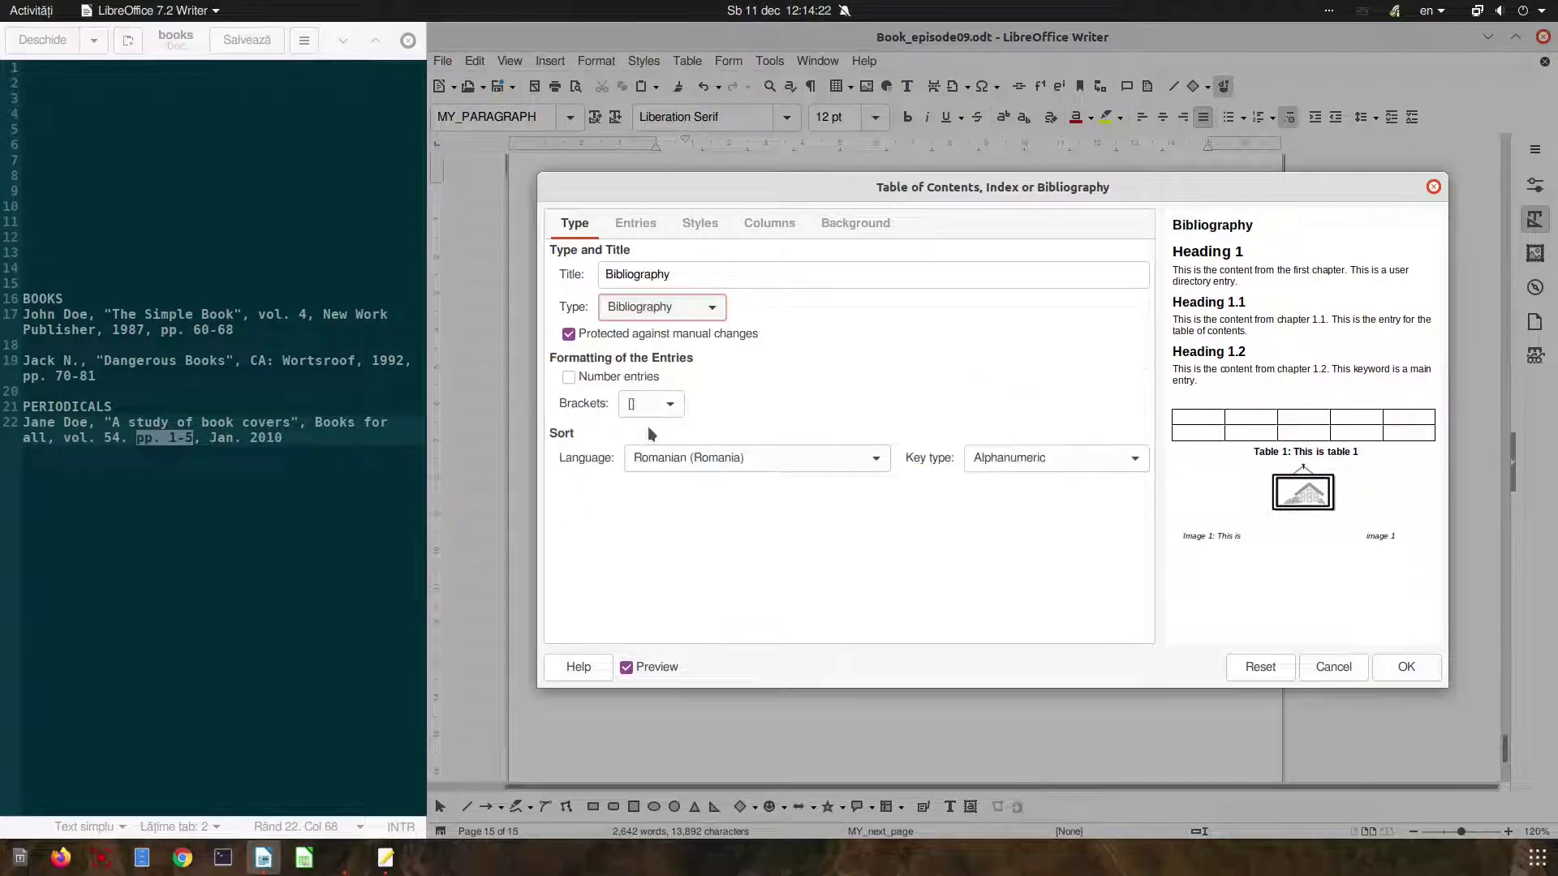
Step: Number the entries in square brackets [] and sort them in English (USA)
click(597, 376)
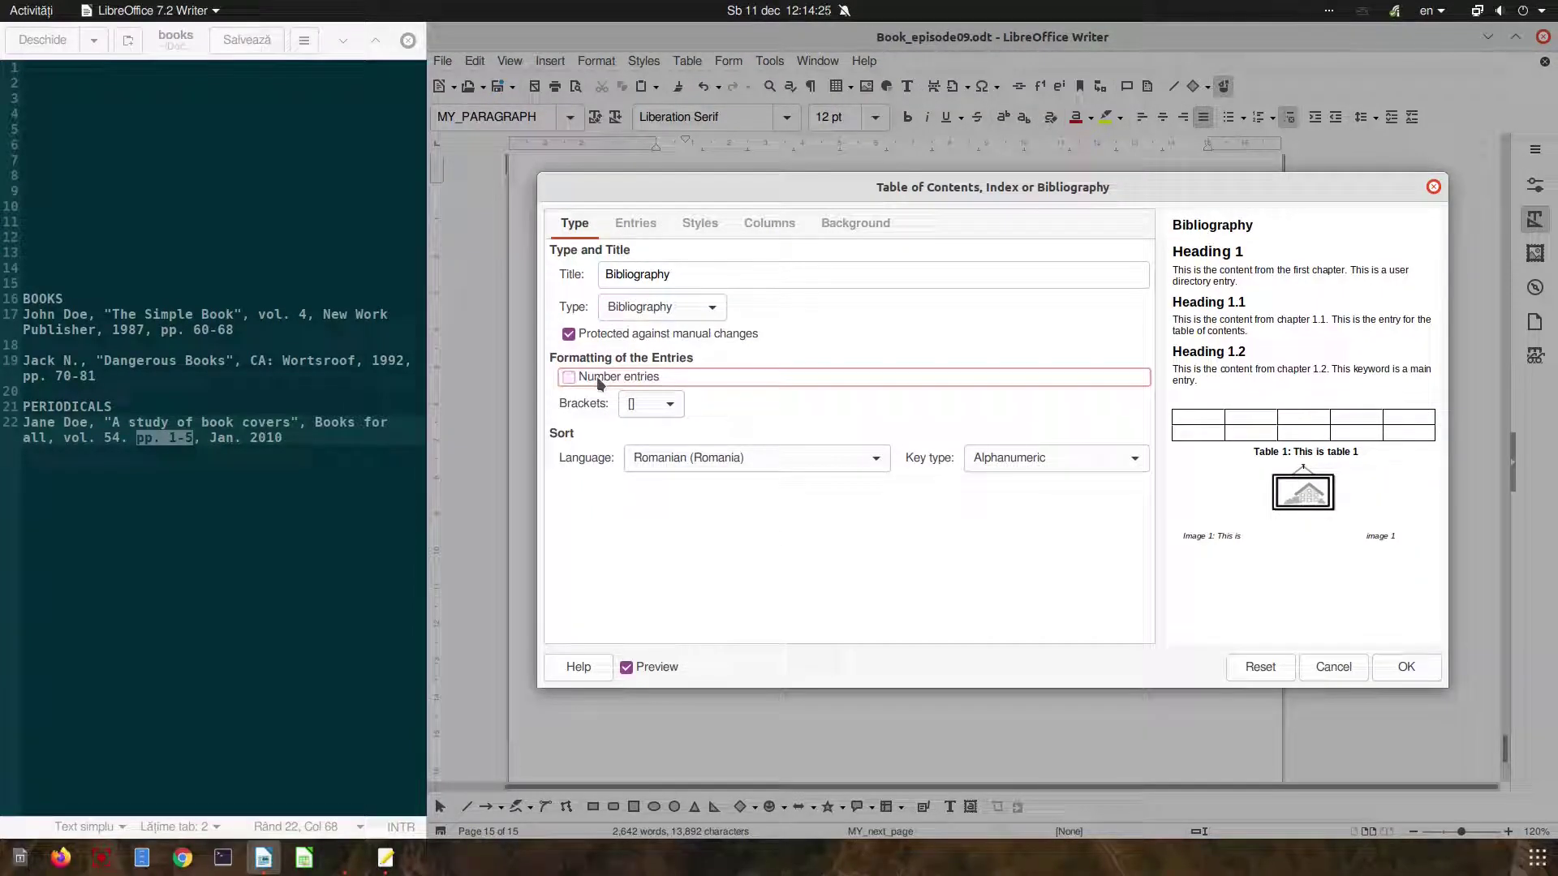
click(604, 379)
click(641, 405)
click(626, 444)
click(635, 457)
scroll(637, 459, up, 10)
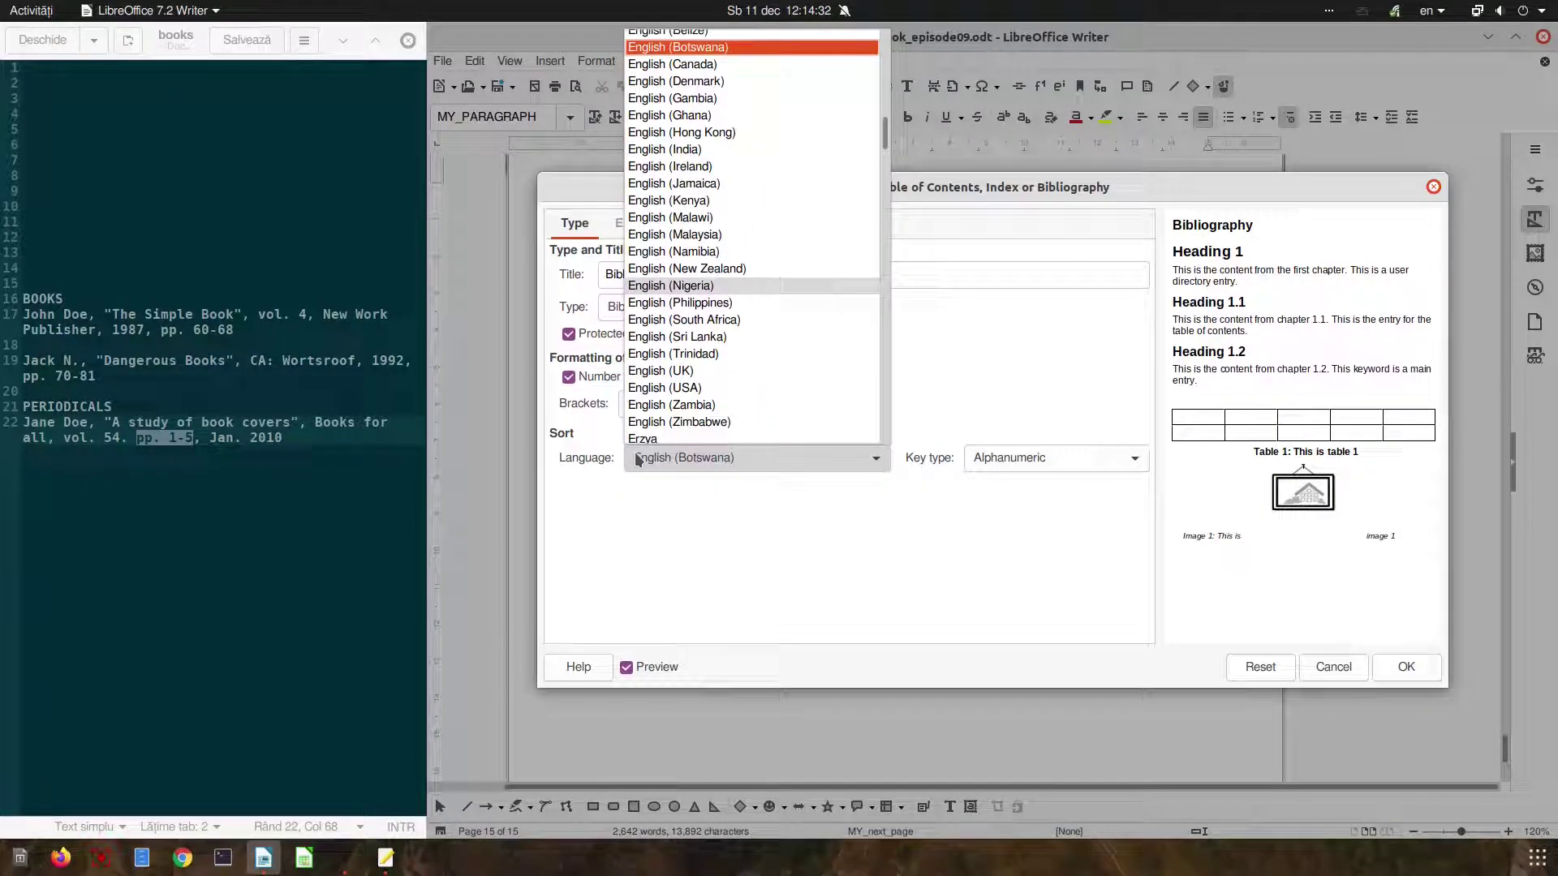
click(649, 388)
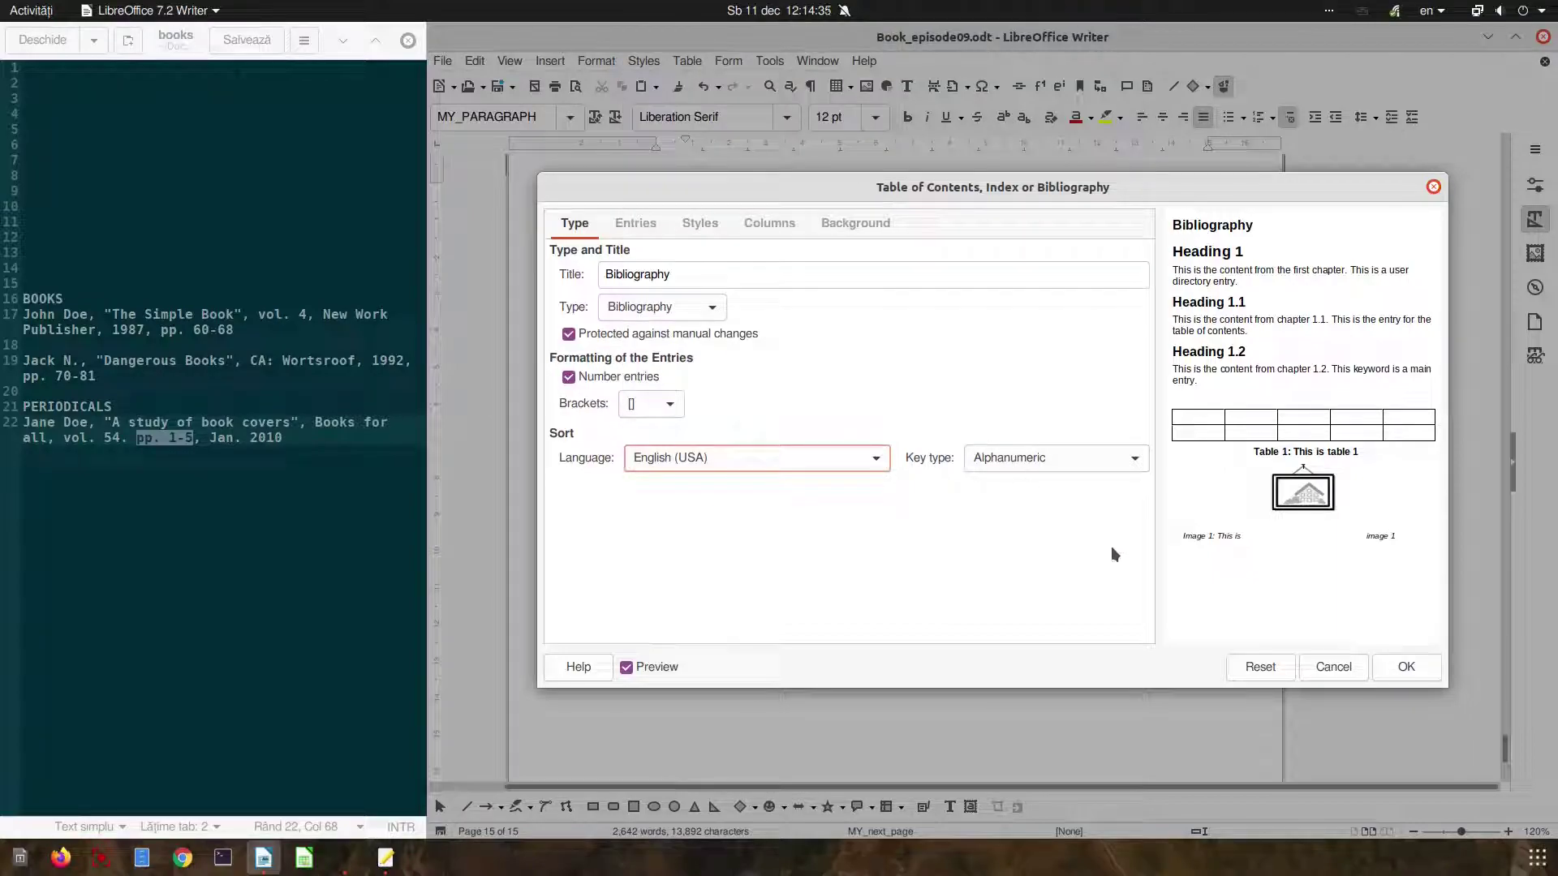
click(652, 227)
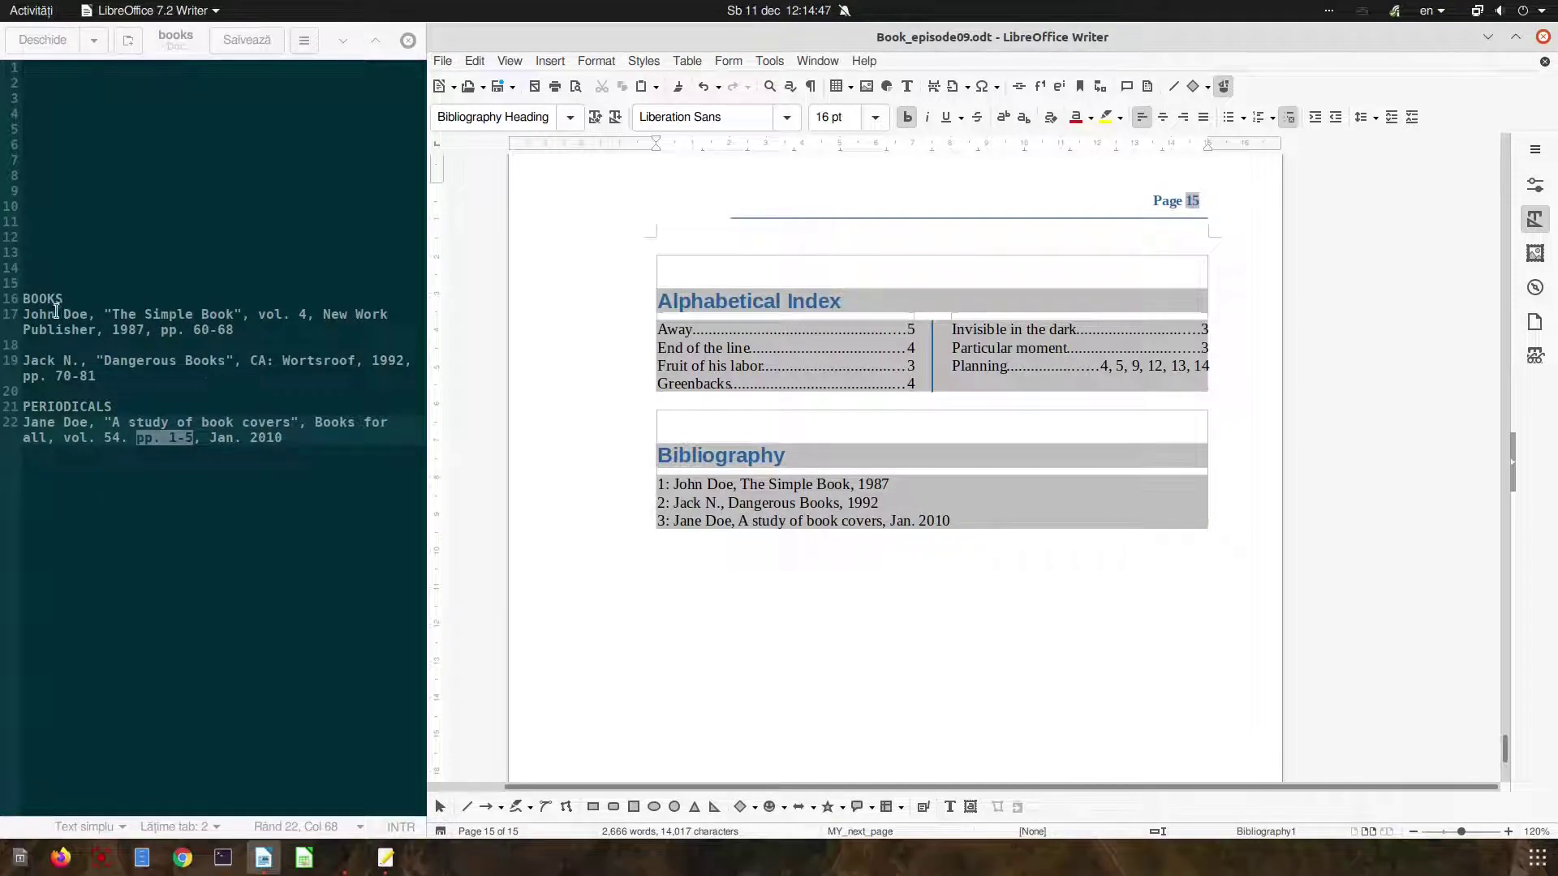
Step: Edit the bibliography's Book entry format to wrap the title in quotation marks
right_click(737, 484)
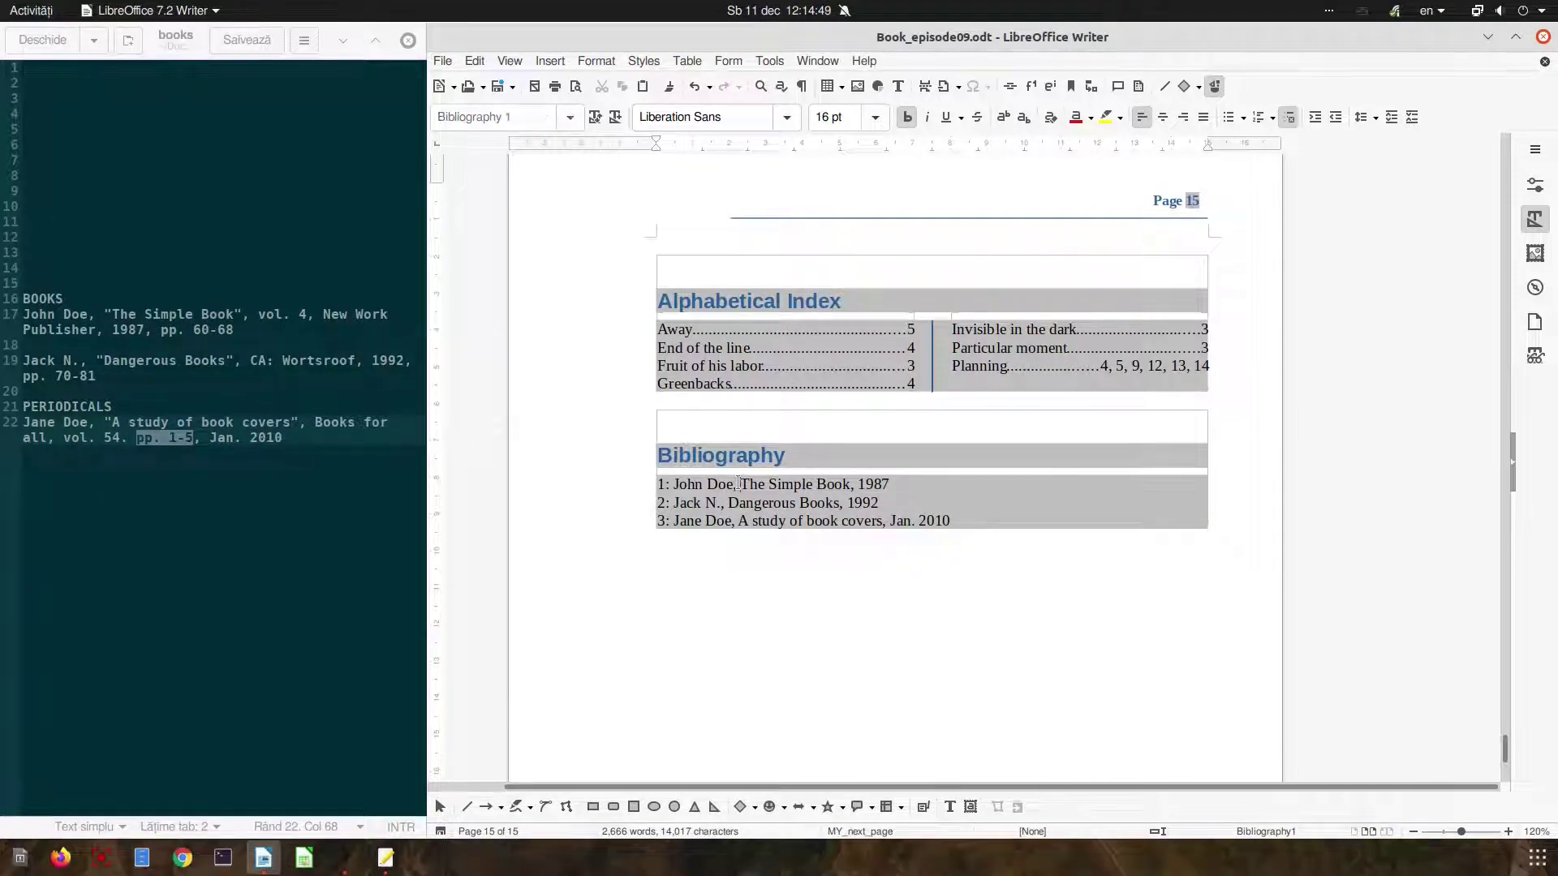
click(762, 529)
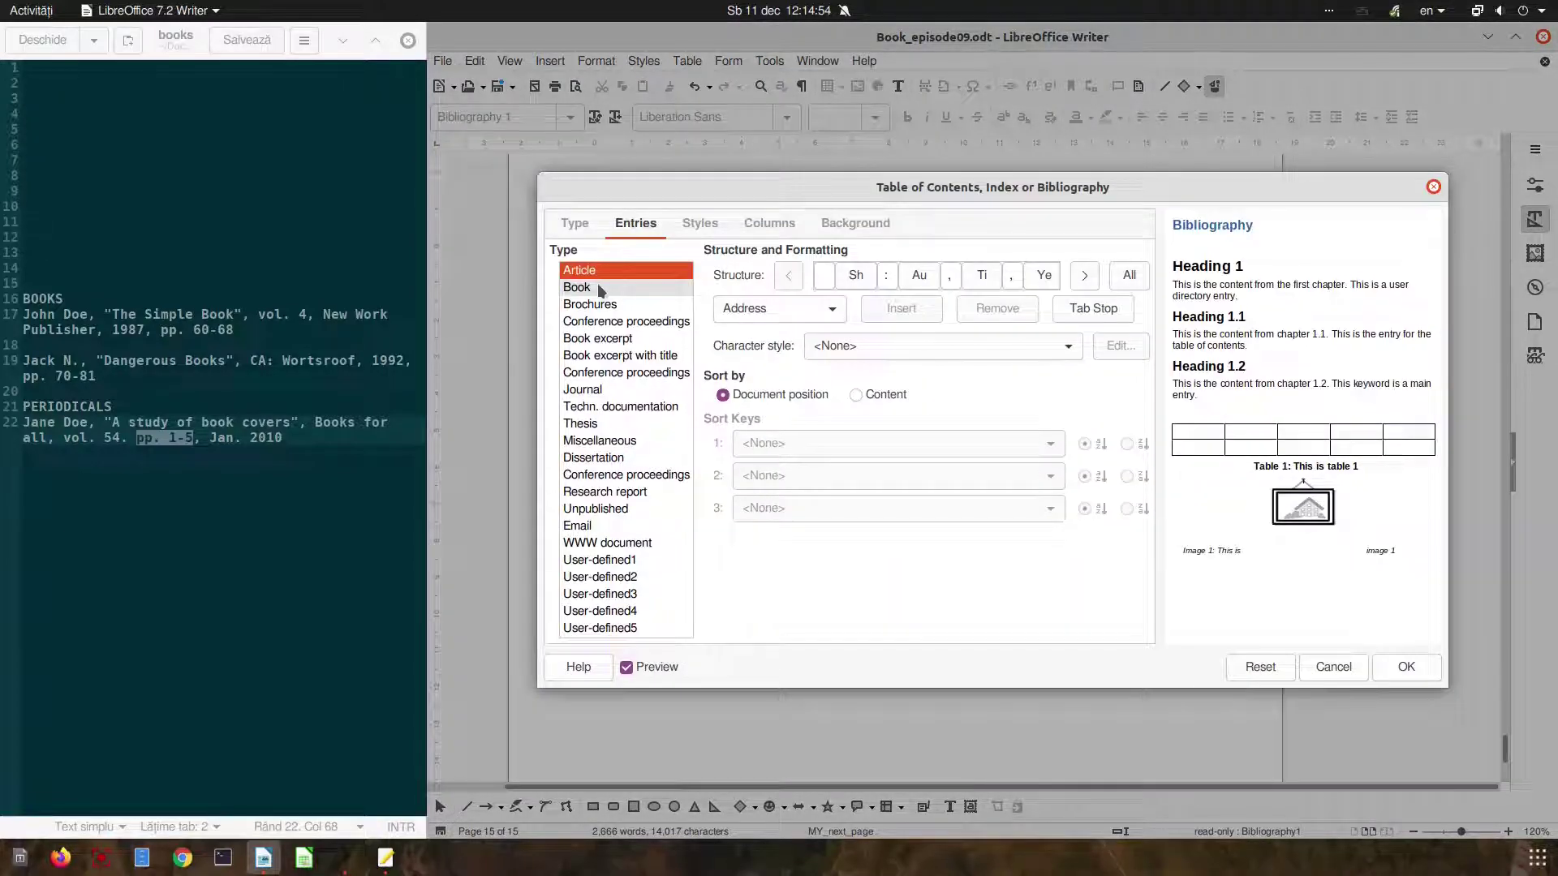
click(598, 286)
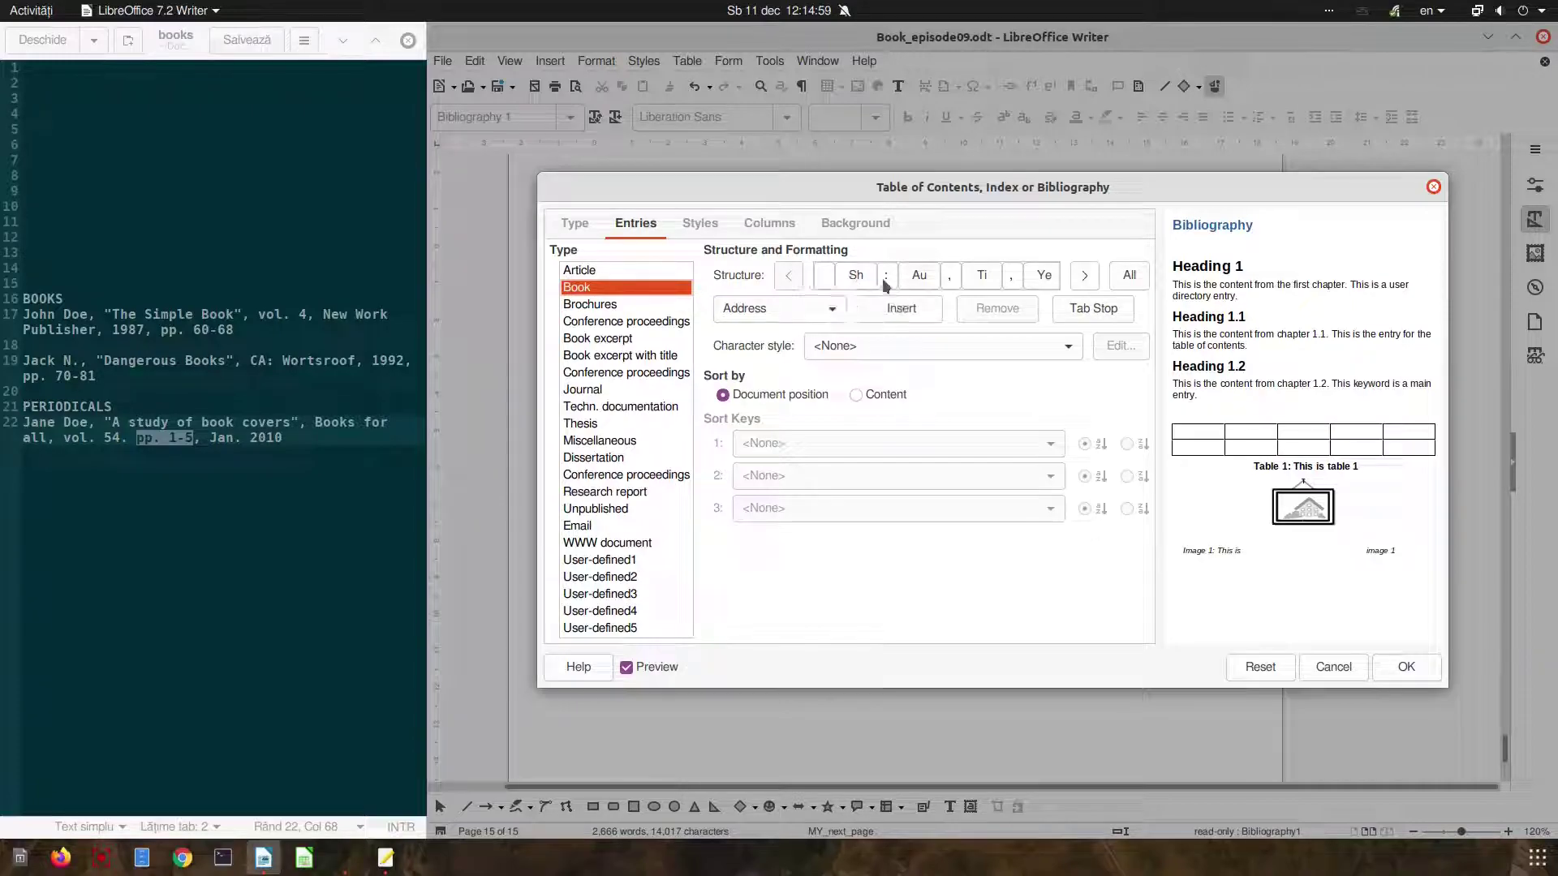
click(953, 278)
text(")
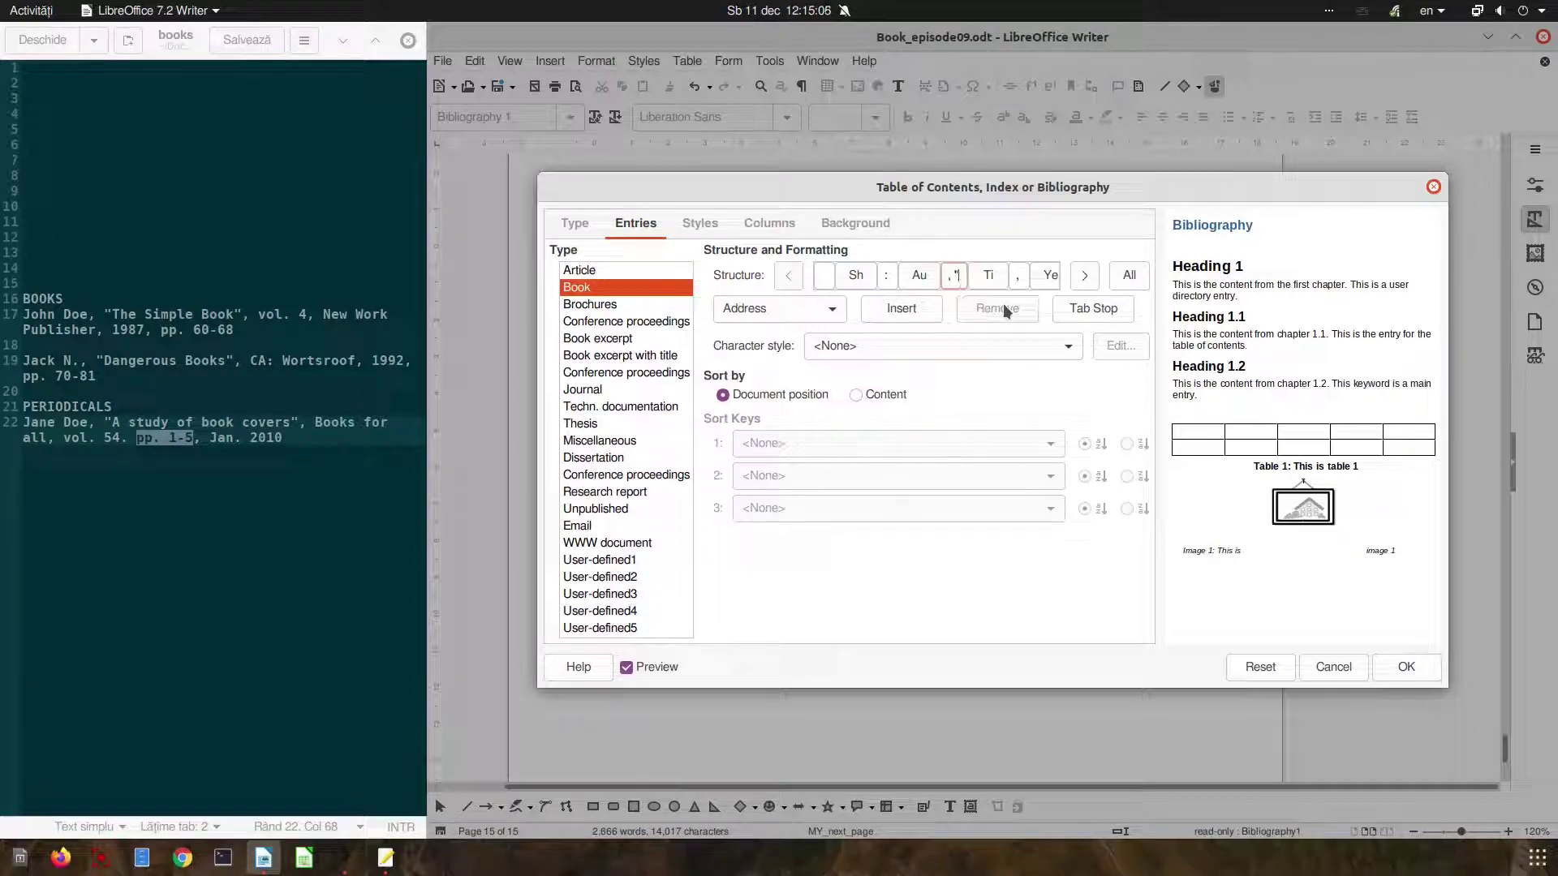
click(1016, 278)
text(")
Step: Add the Volume and Publisher fields to the Book format, followed by a comma
click(832, 310)
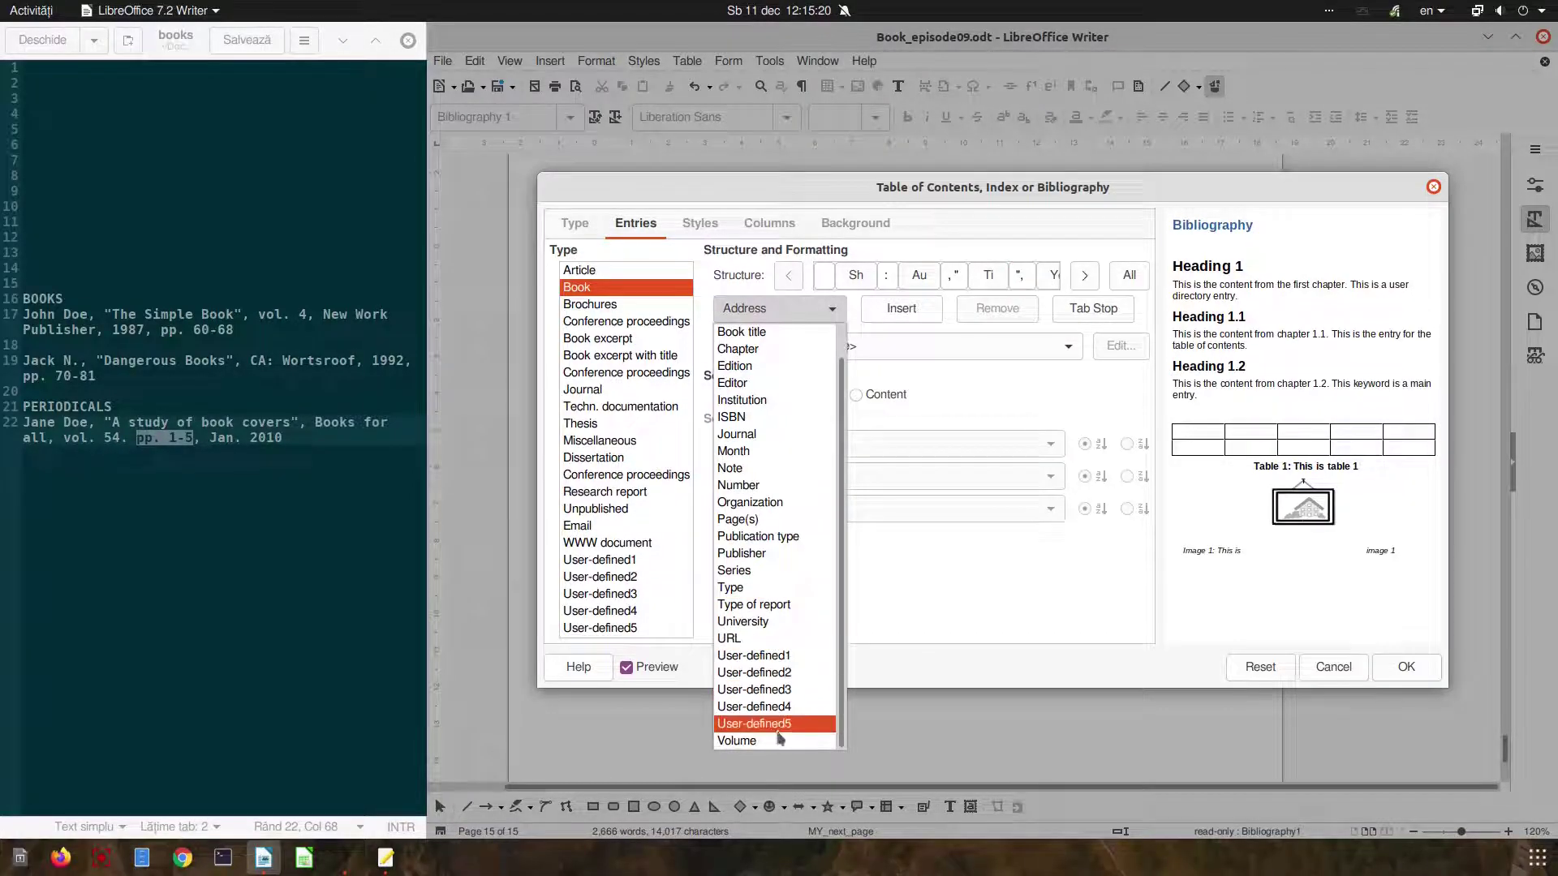
click(778, 740)
click(901, 309)
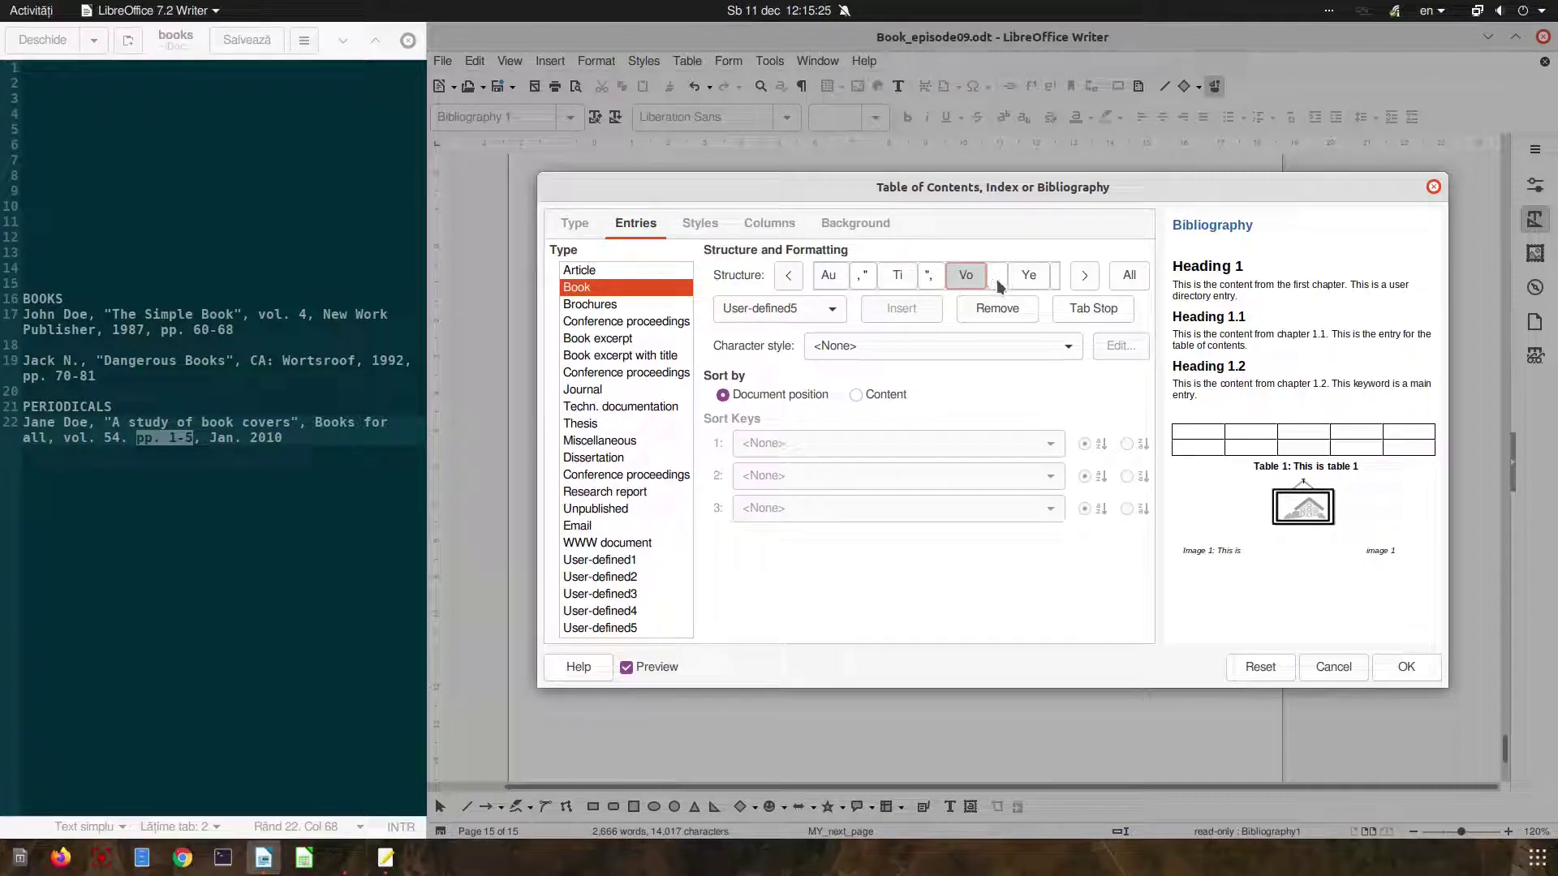
click(998, 277)
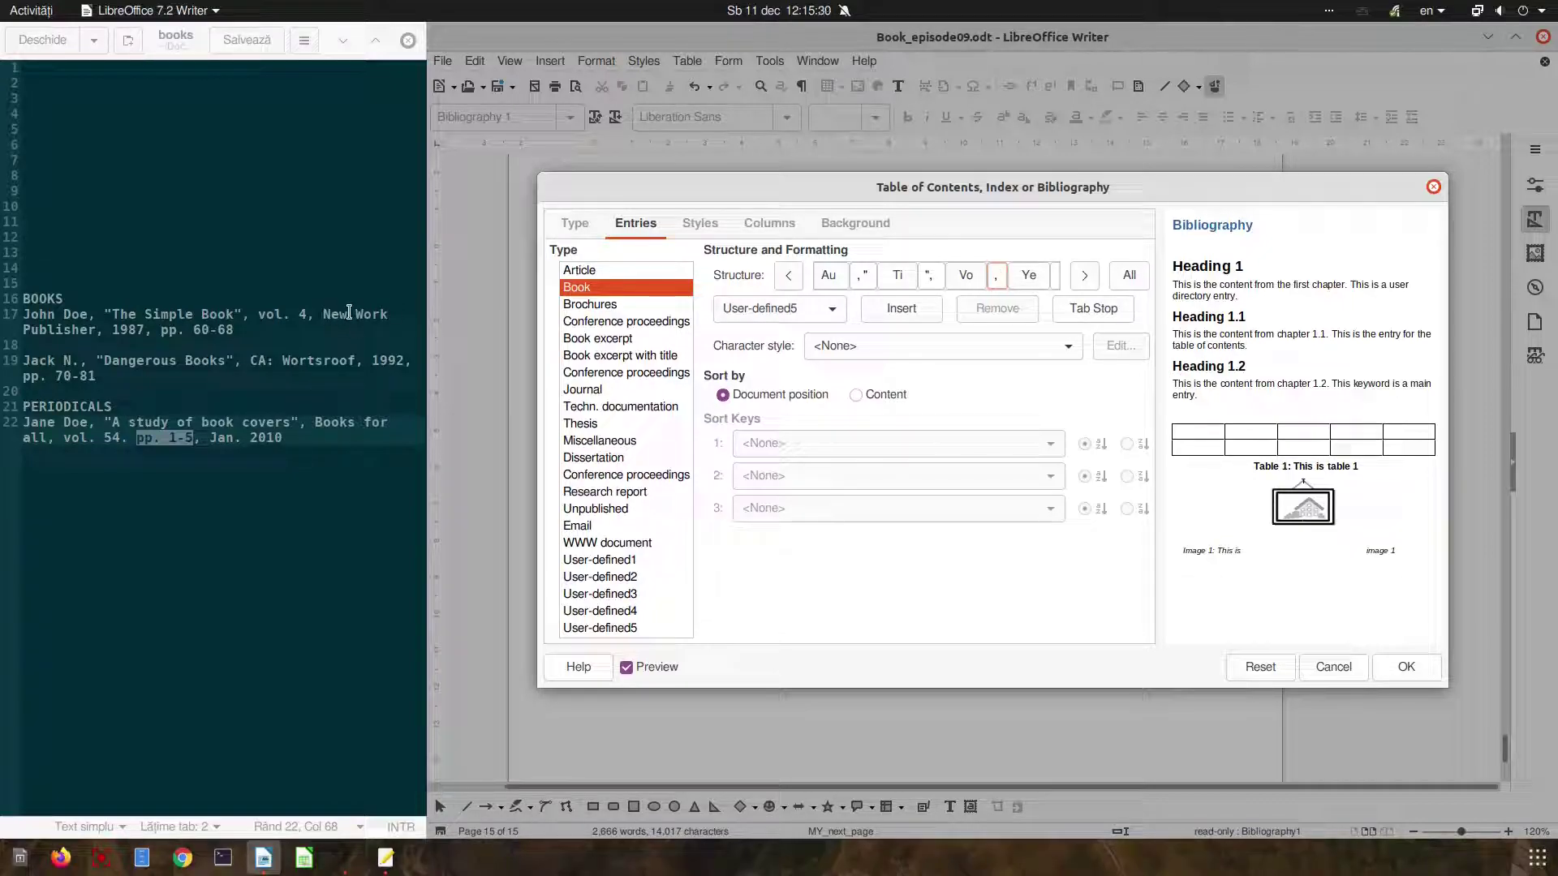
click(804, 315)
click(789, 552)
click(903, 313)
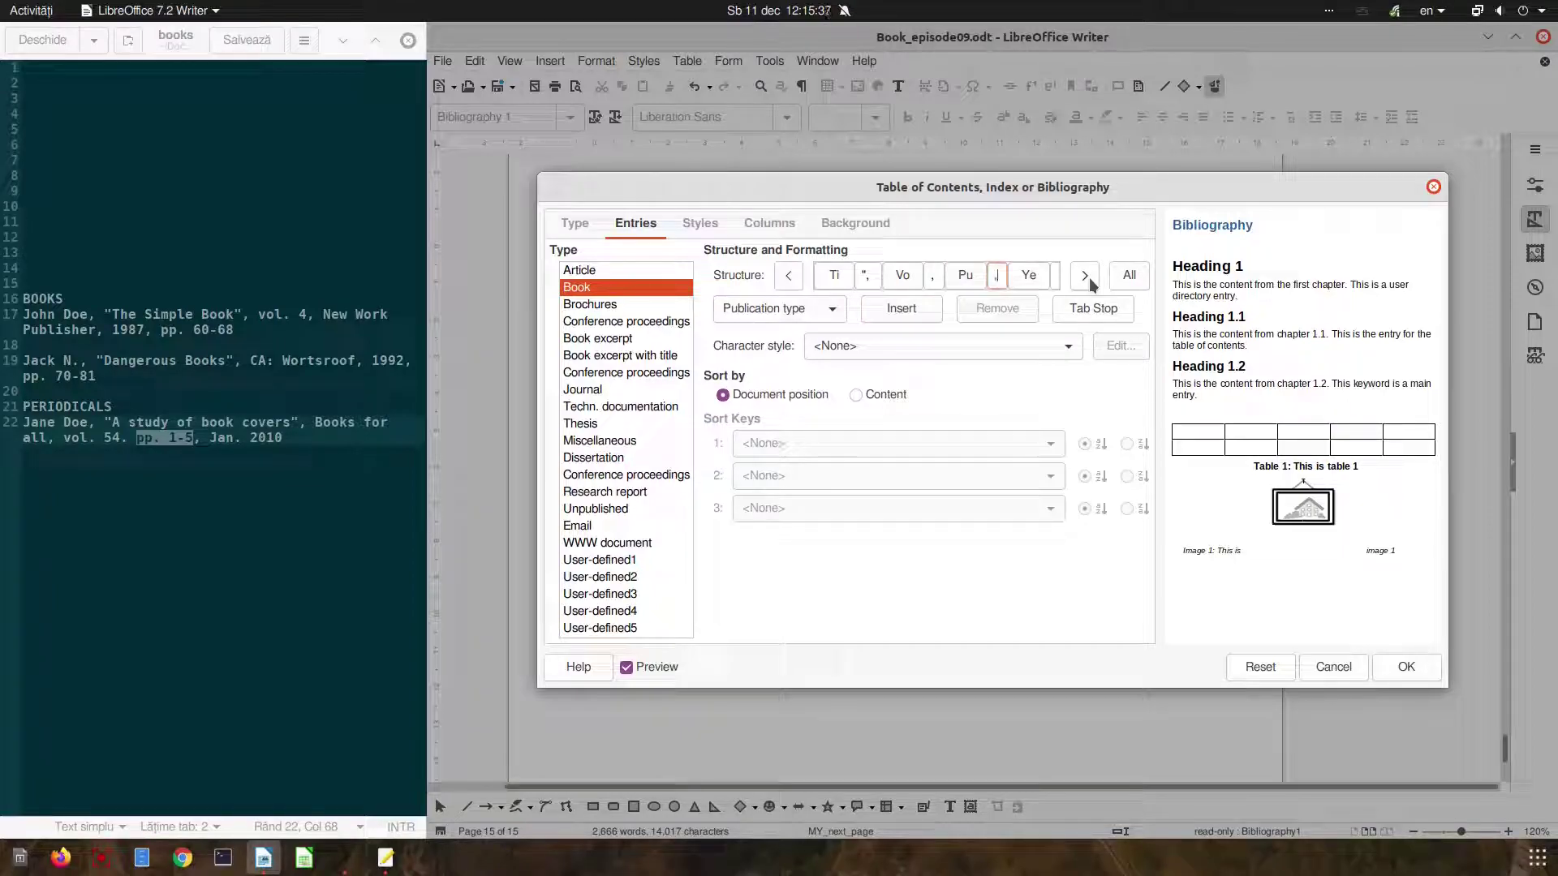
text(,)
Step: Add the Page(s) field after the year in the Book format and apply the changes
click(1026, 275)
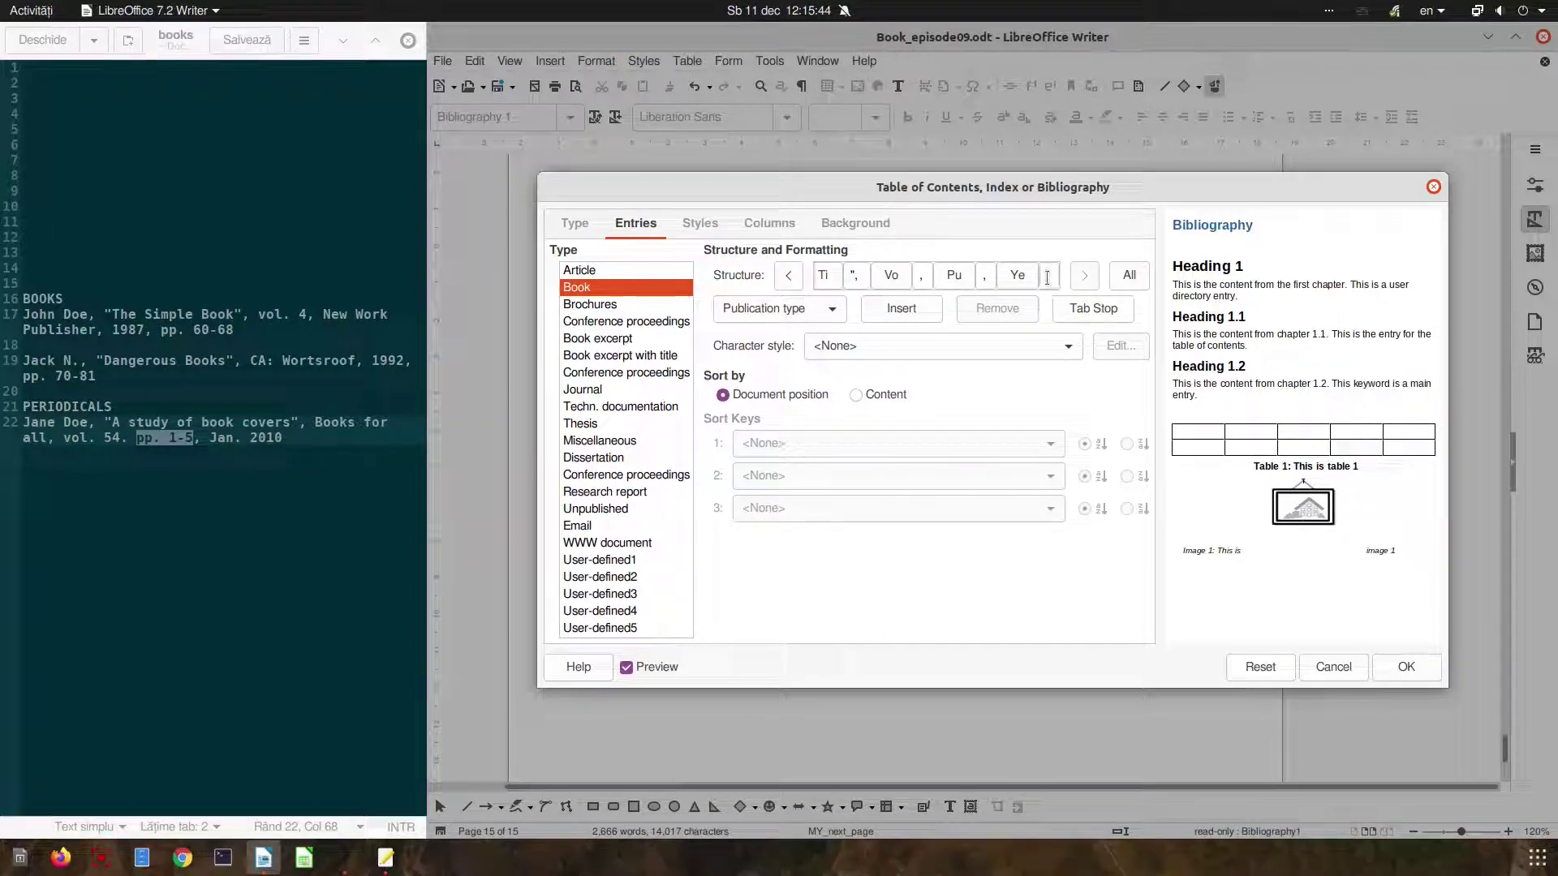
click(1049, 276)
click(826, 308)
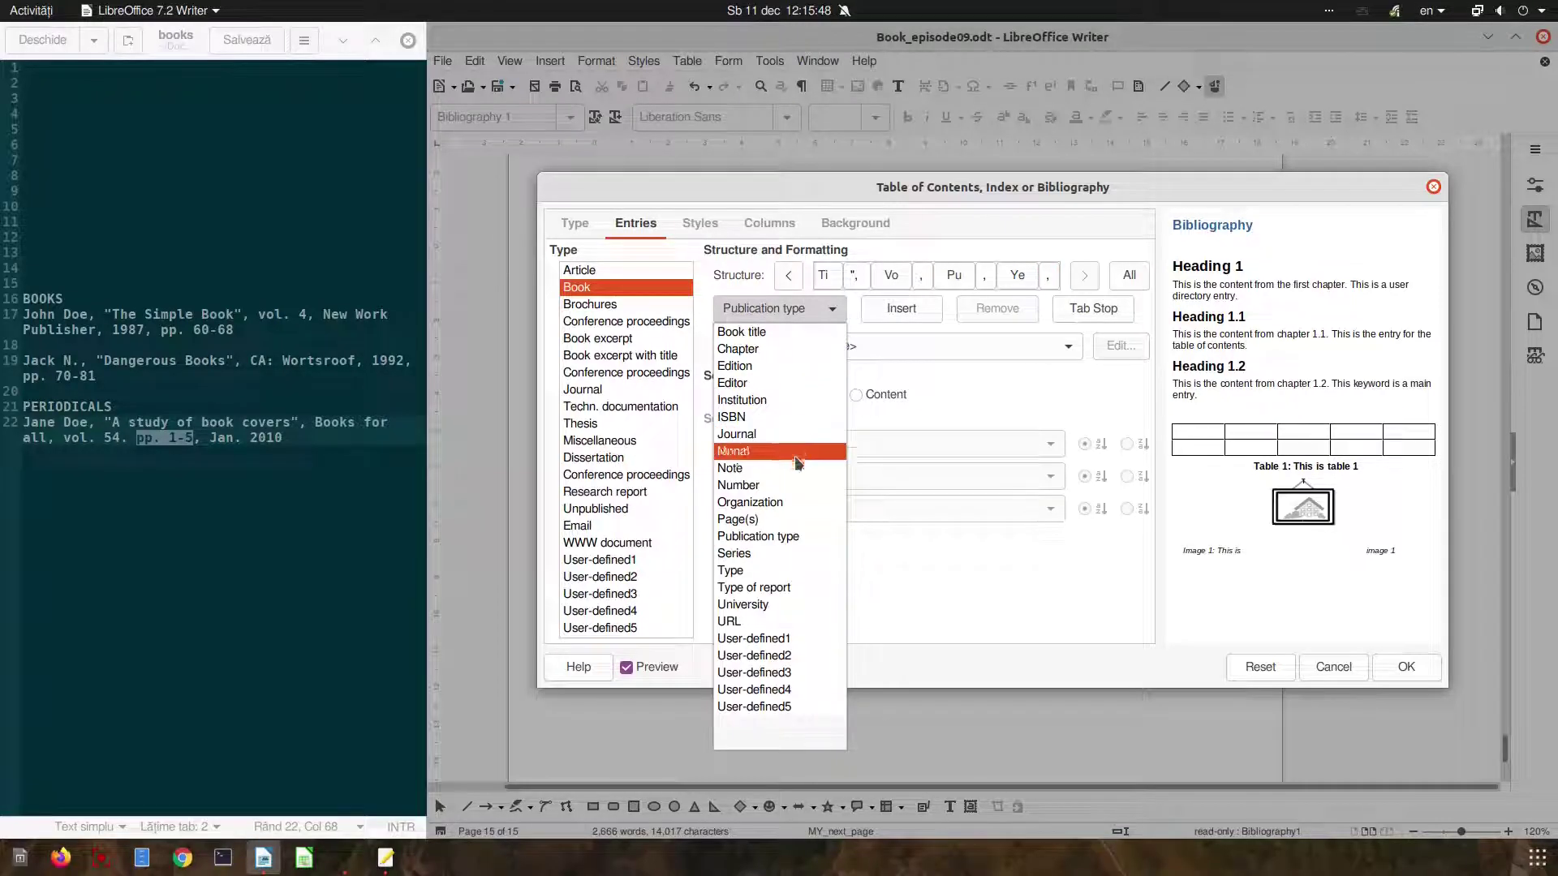
click(763, 520)
click(923, 310)
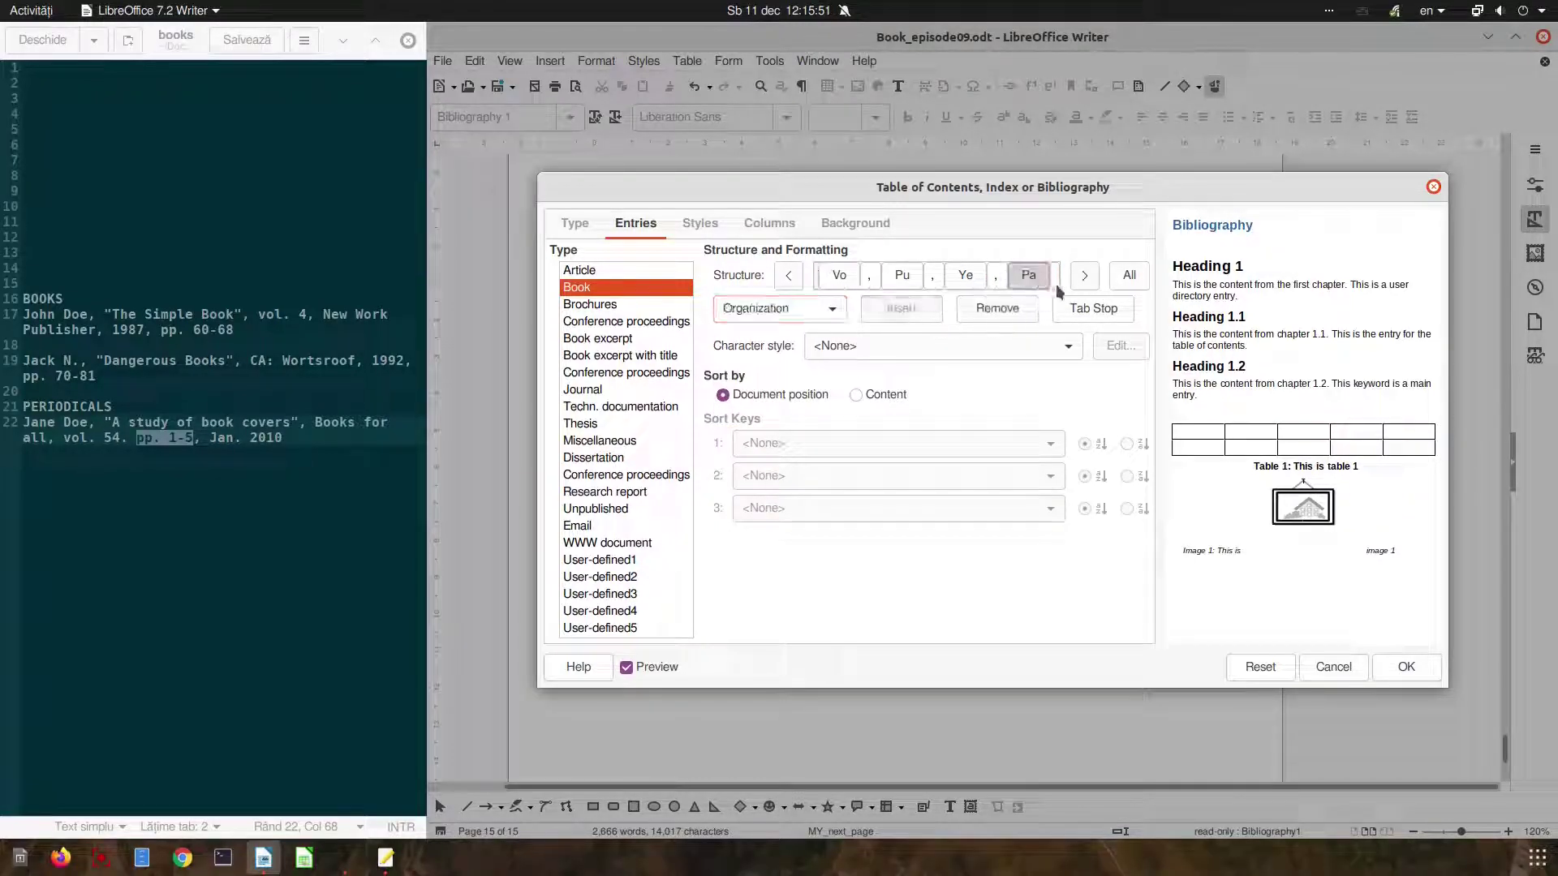
click(1385, 666)
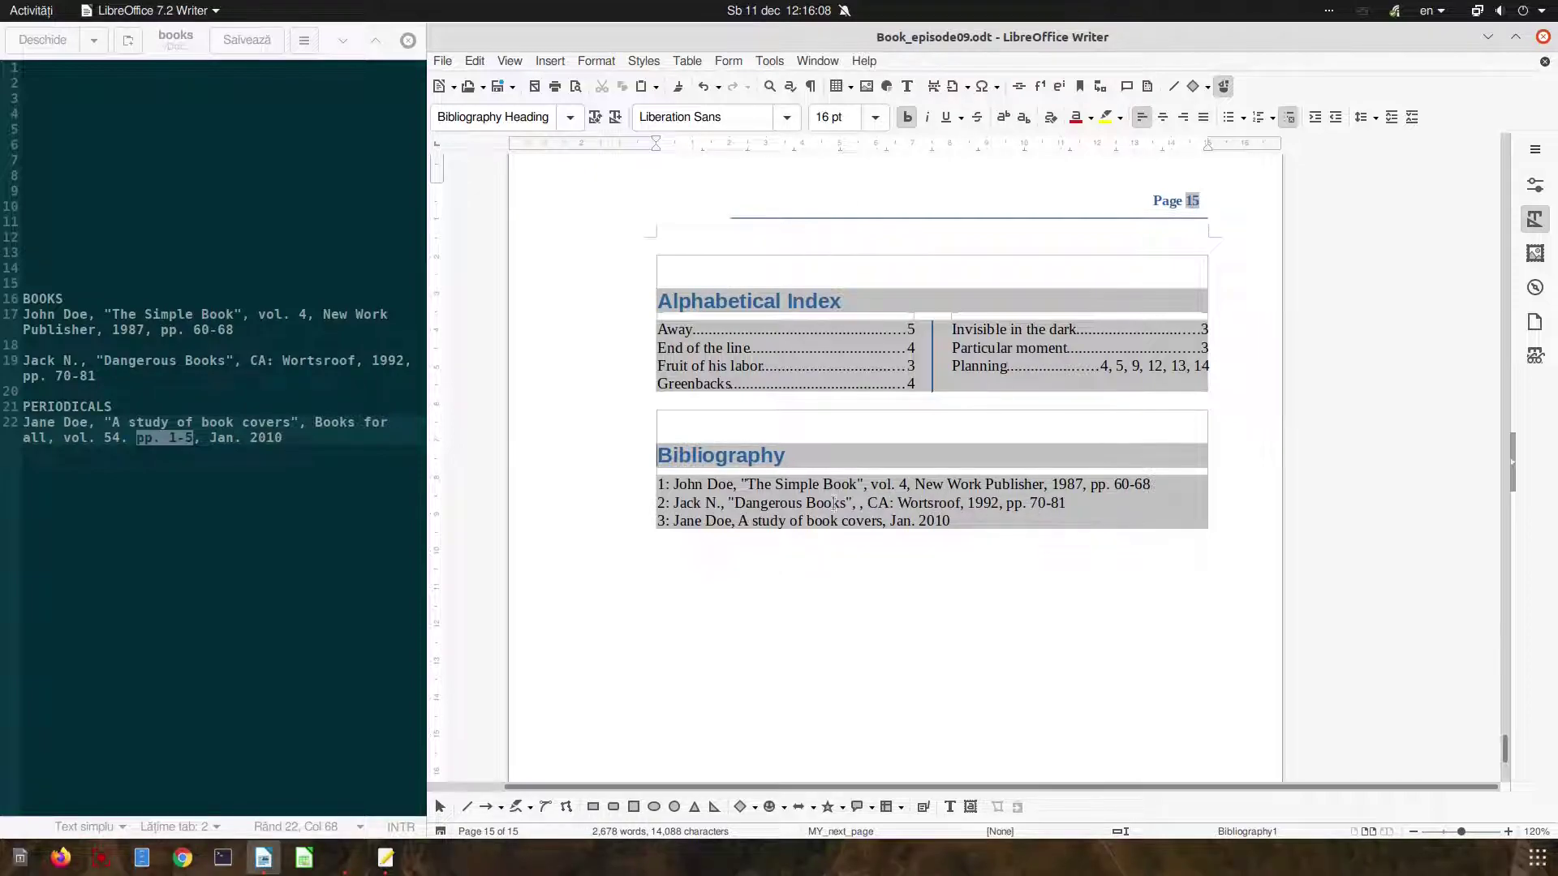
Step: Edit the bibliography's Journal entry format to wrap the title in quotation marks
drag(674, 520, 910, 522)
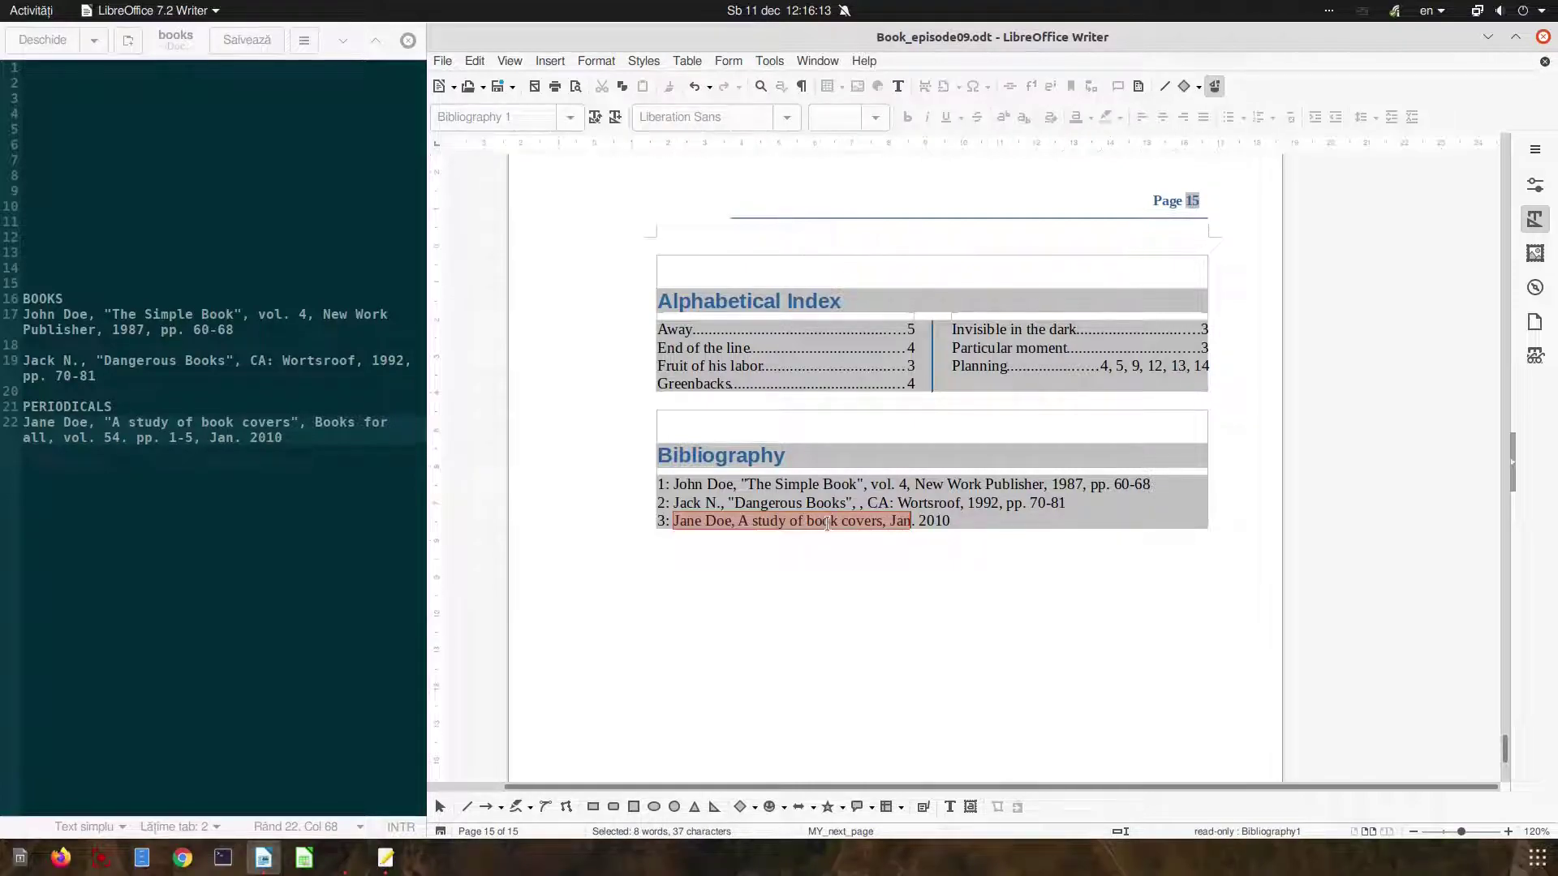
right_click(723, 495)
click(775, 525)
right_click(743, 508)
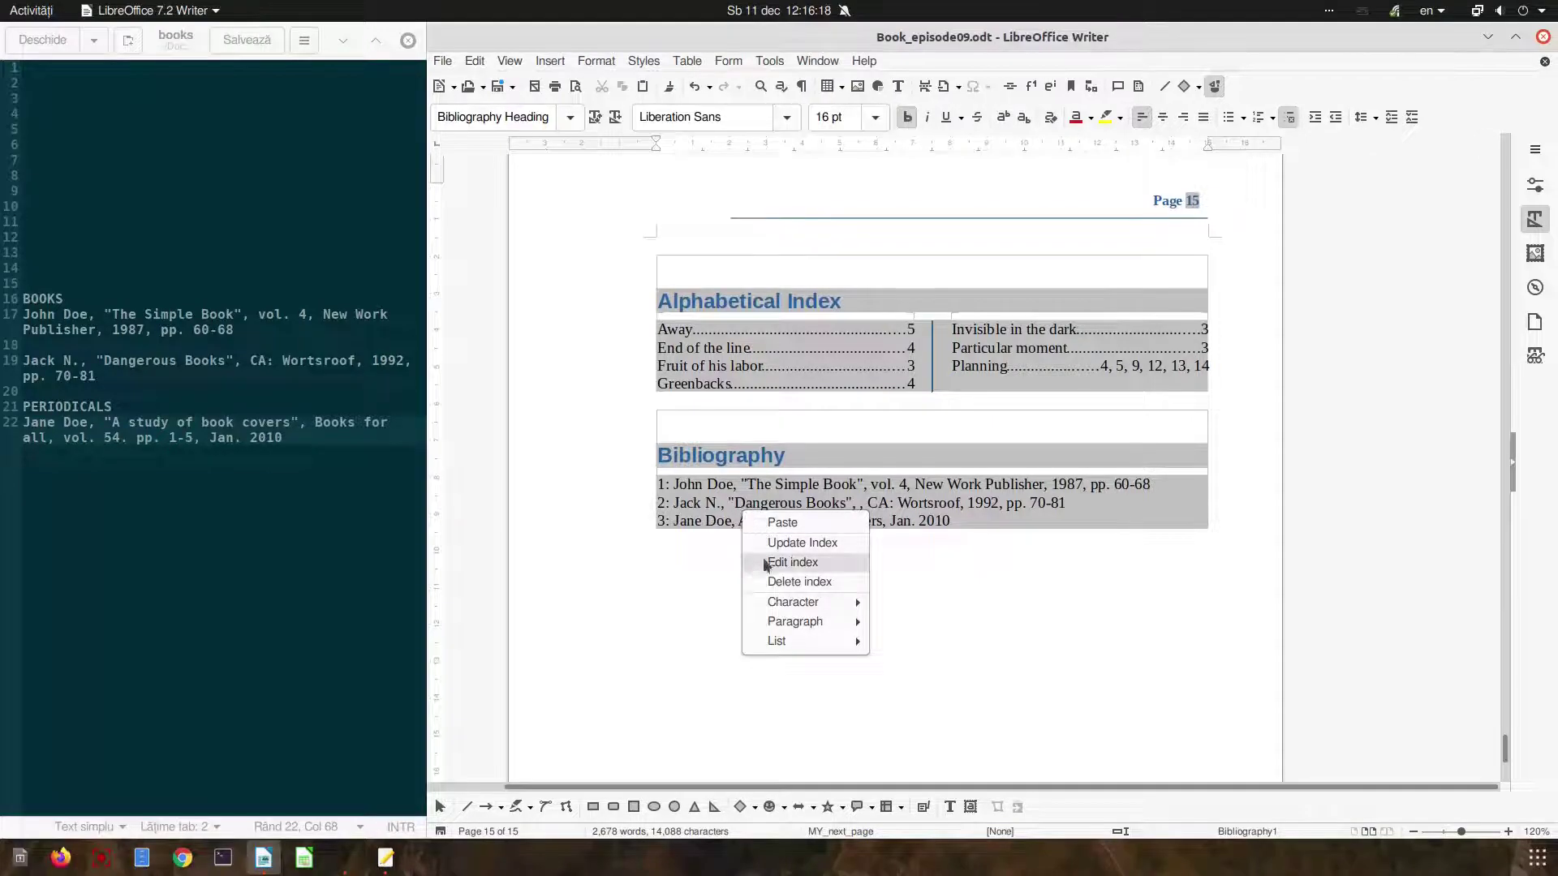
click(779, 562)
click(601, 391)
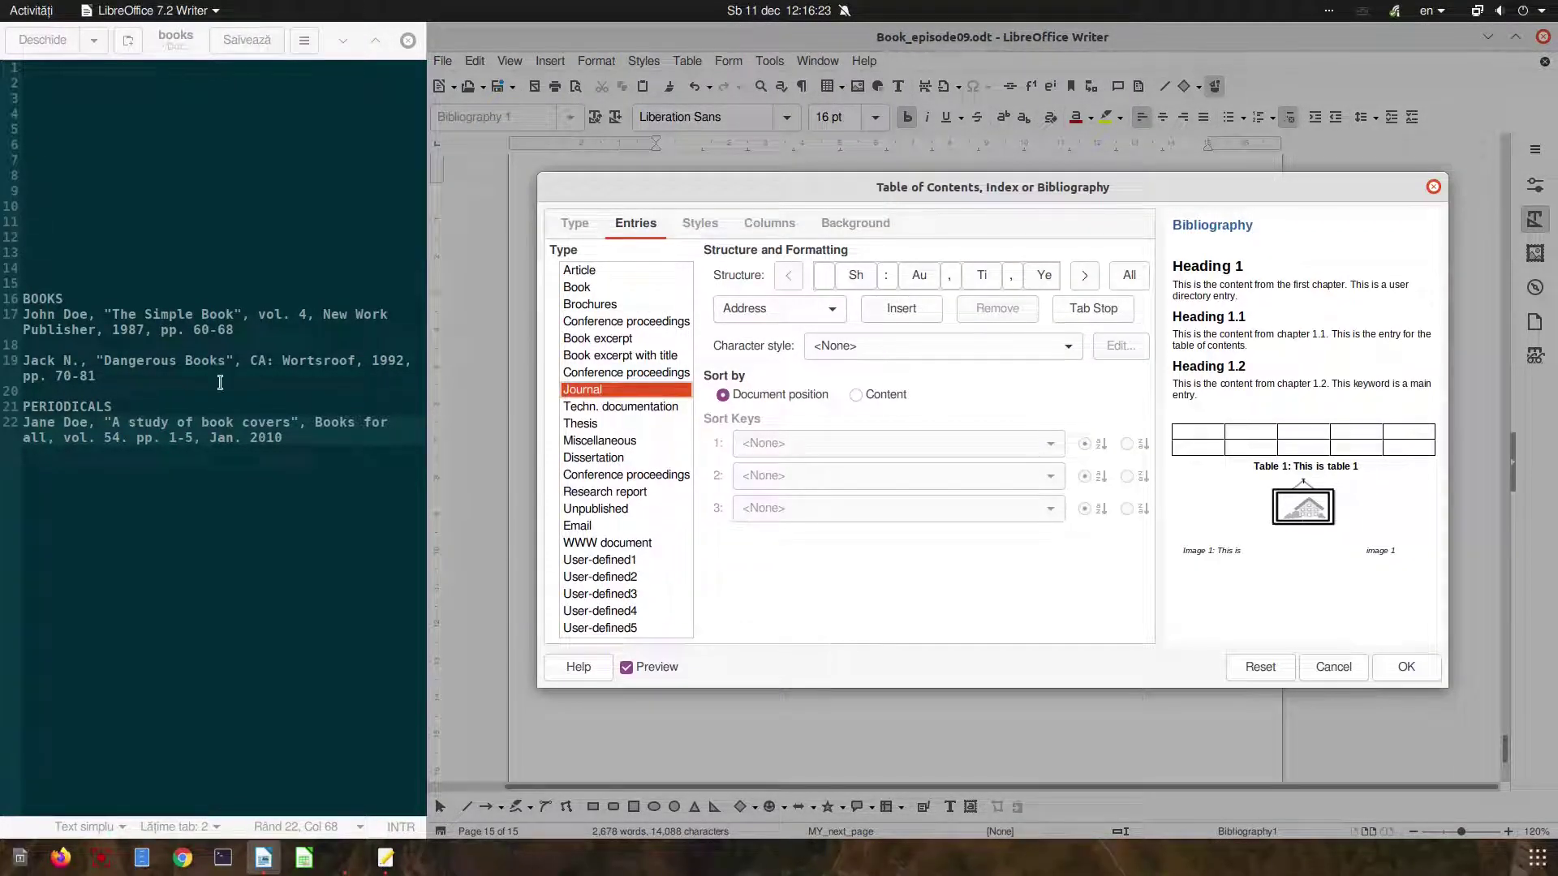
click(951, 276)
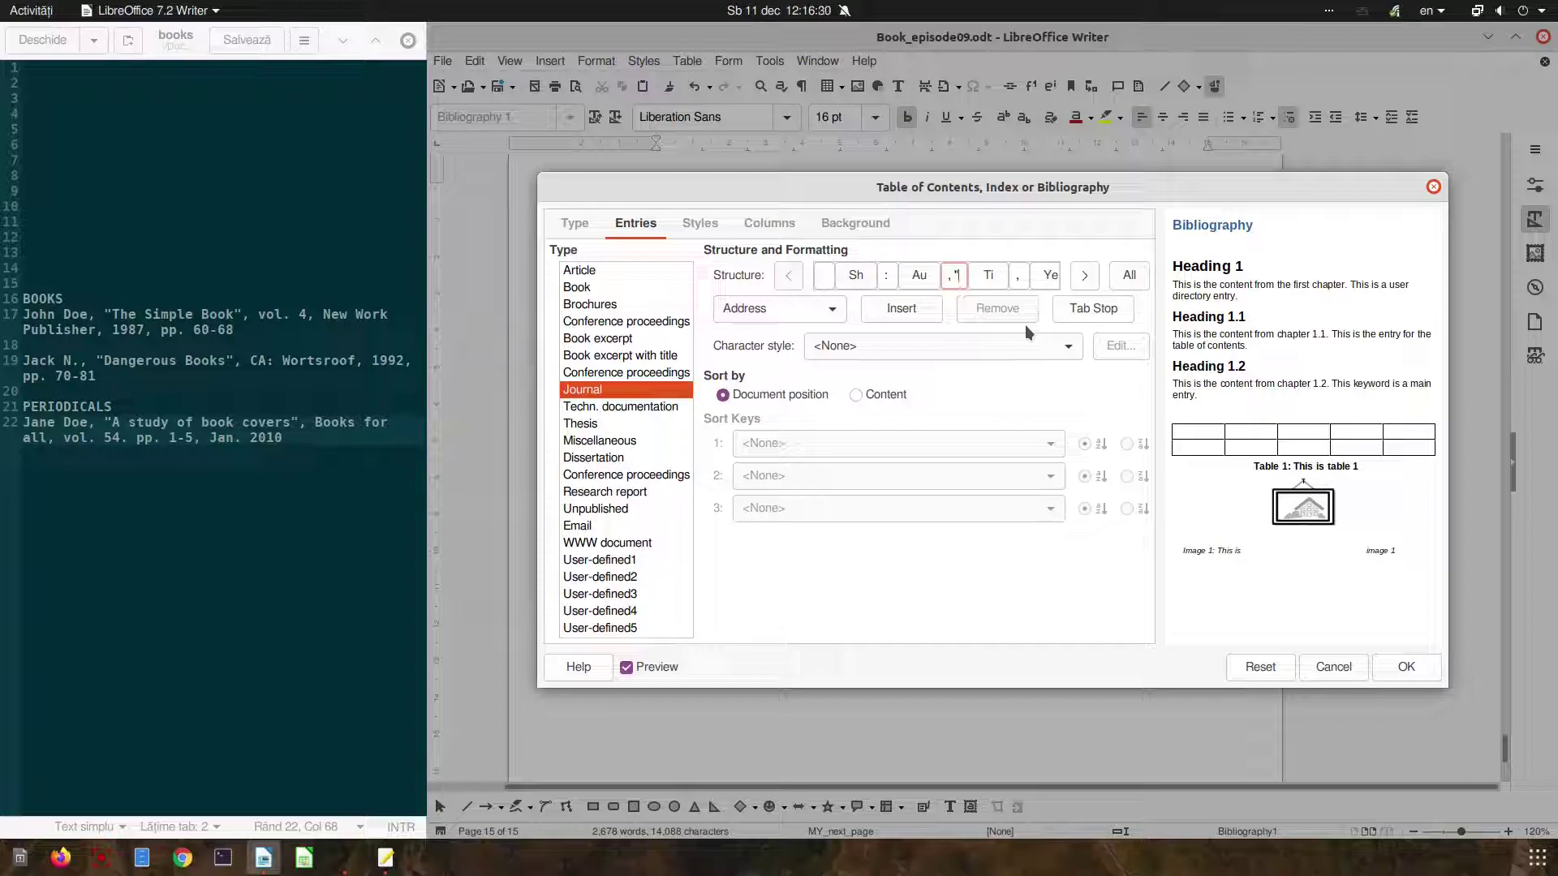
text(")
key(Right)
key(Right)
text(")
Step: Add the Publisher field to the Journal format, followed by a comma
click(779, 308)
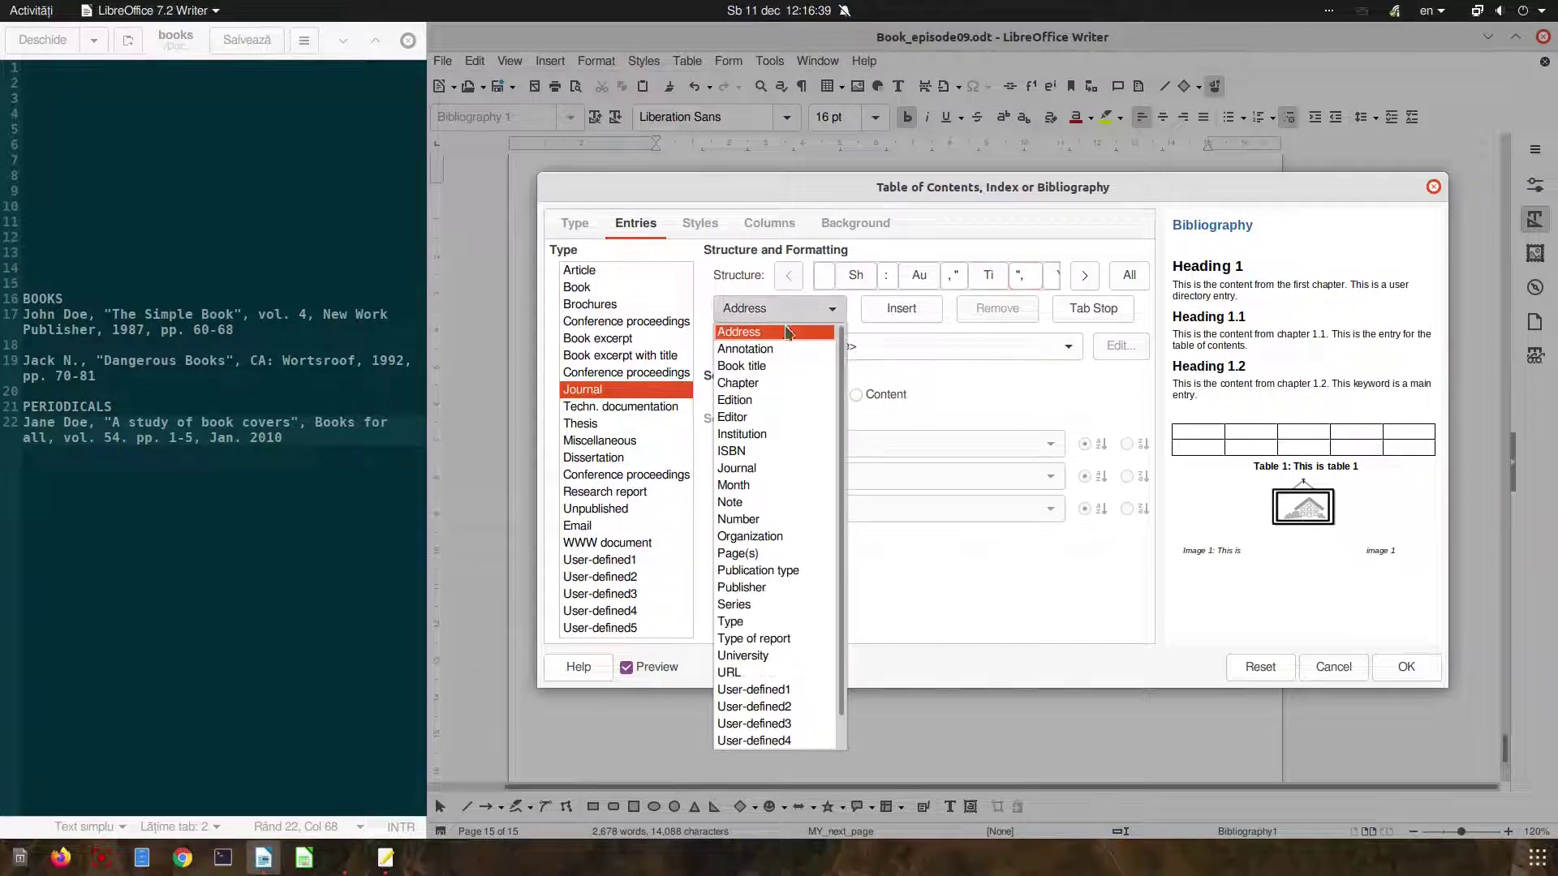
click(755, 581)
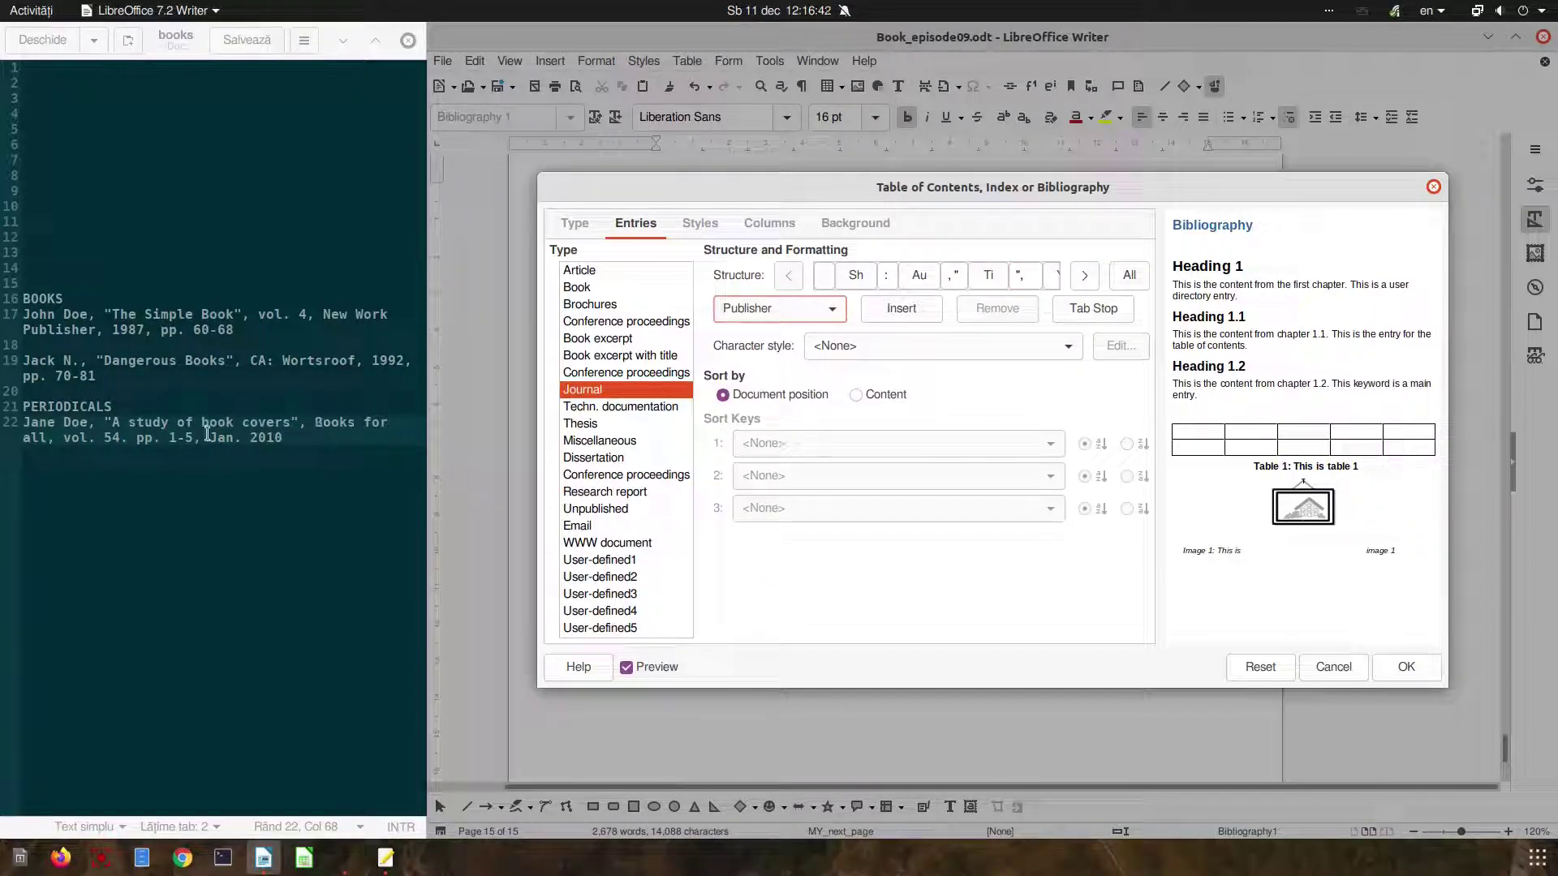
click(907, 309)
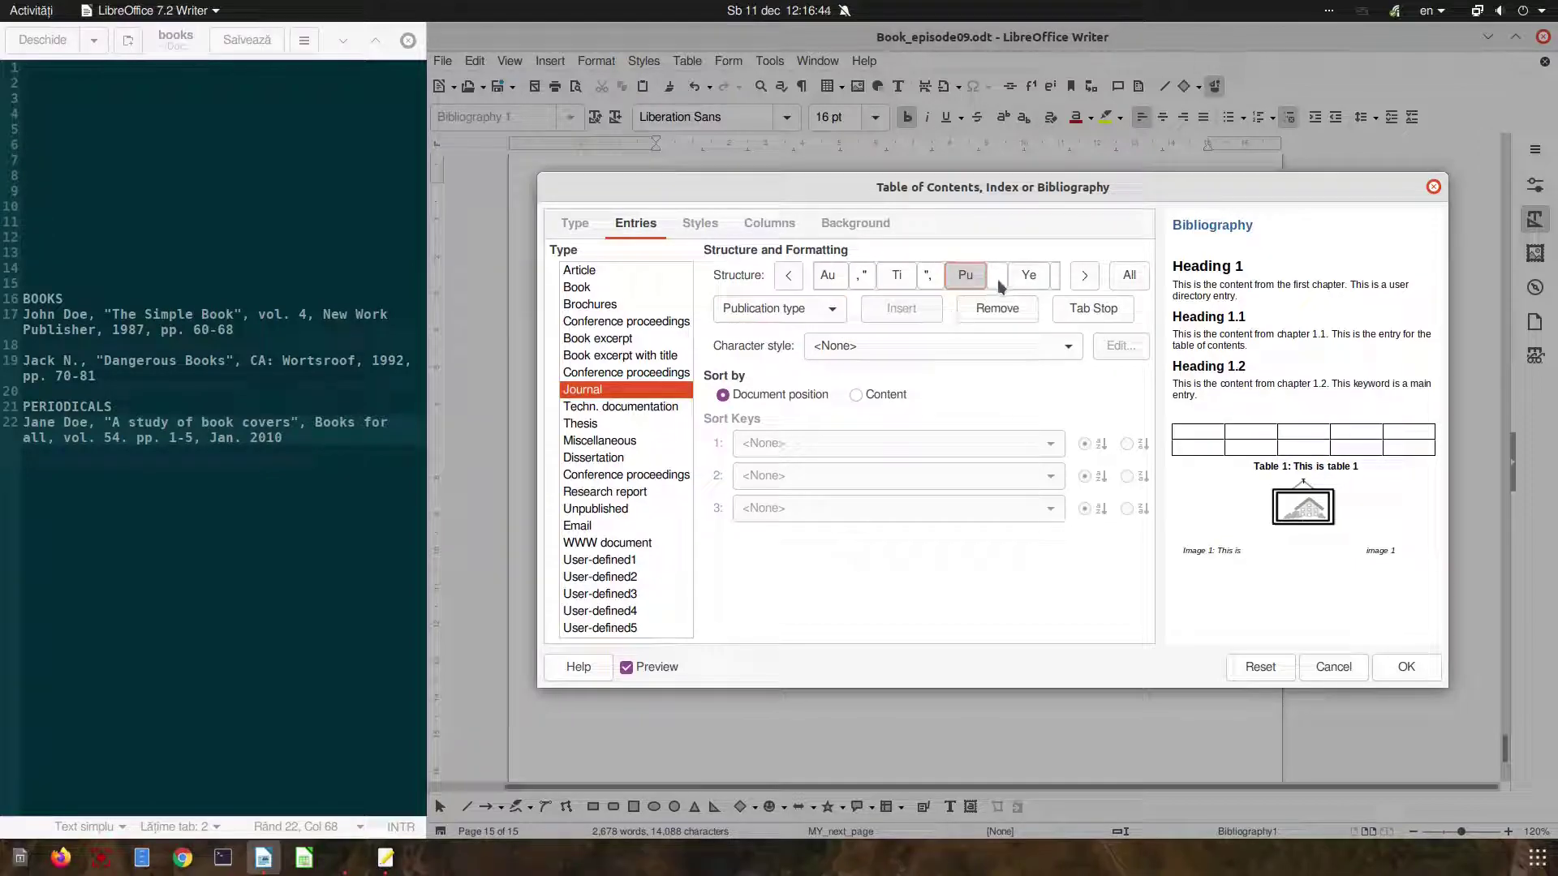
click(997, 278)
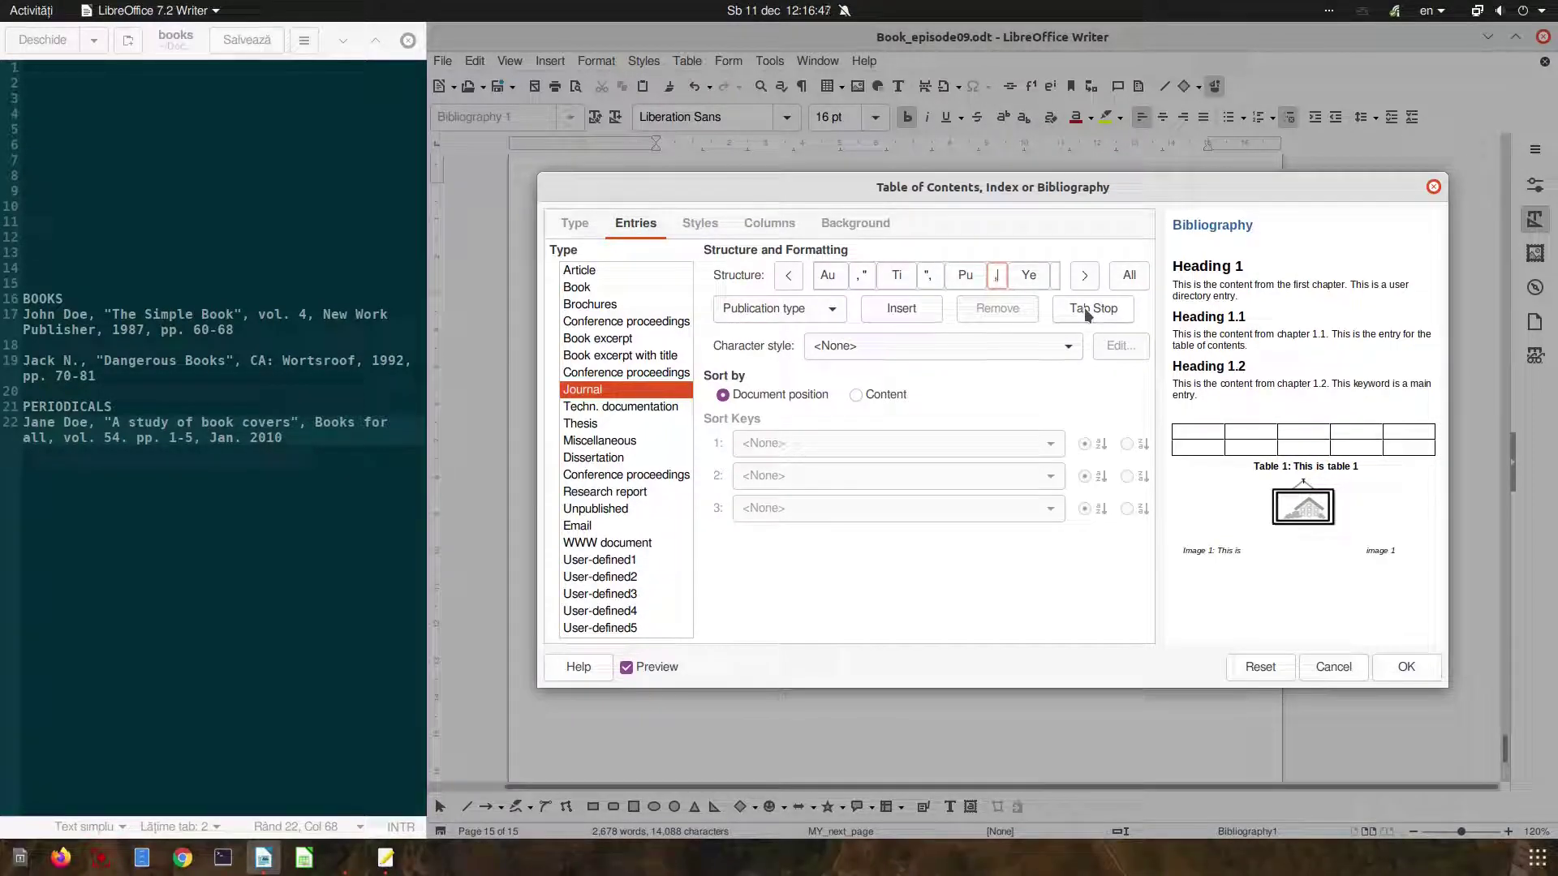
text(,)
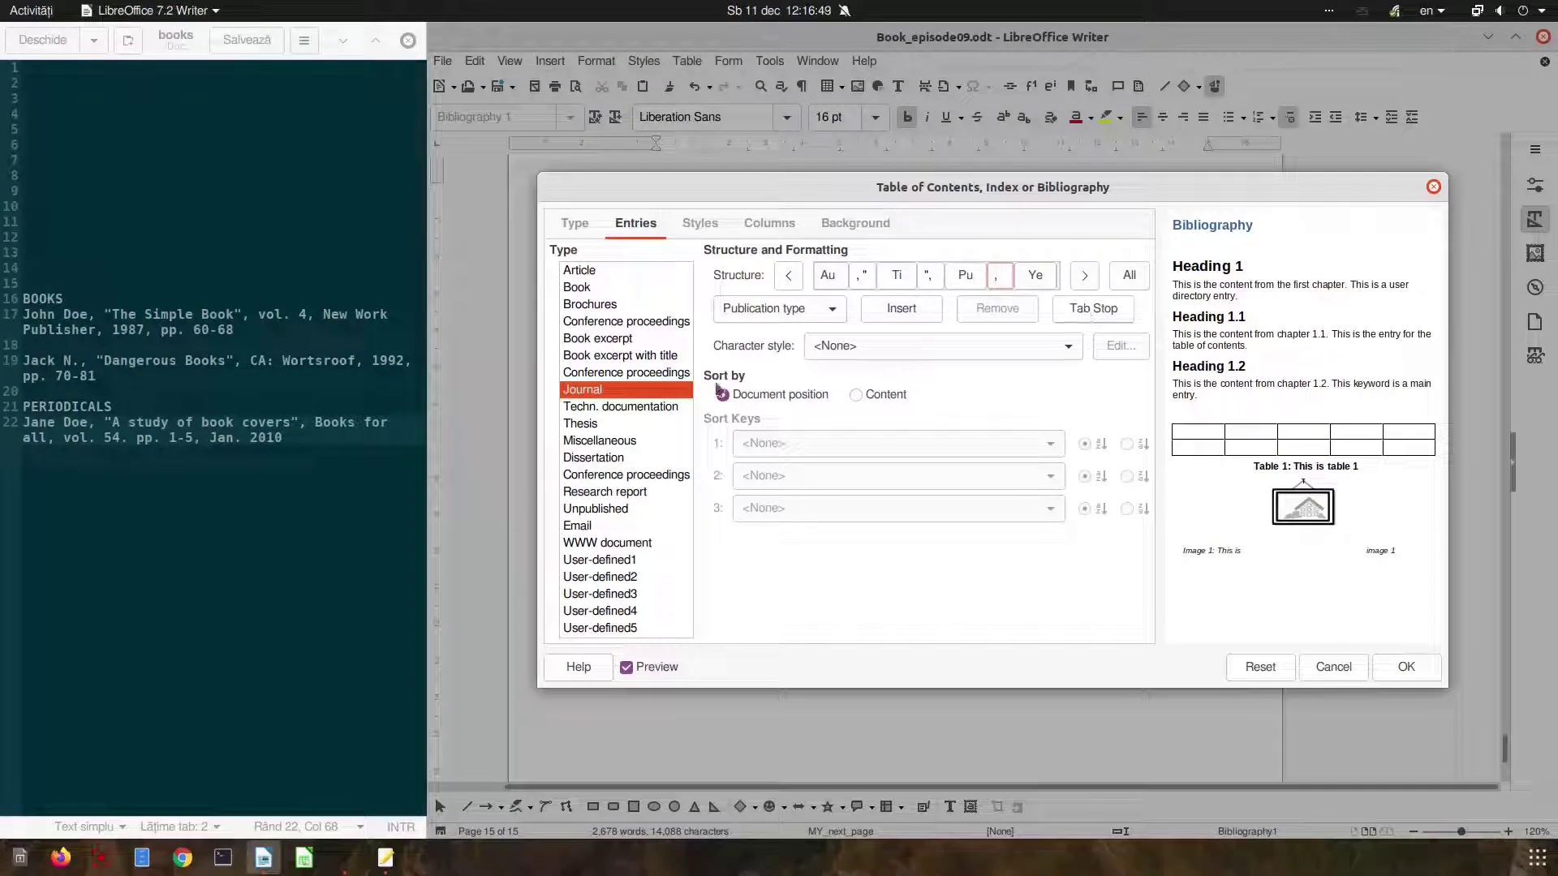
Step: Add Volume and Page(s) fields before the year, each followed by a comma
click(806, 307)
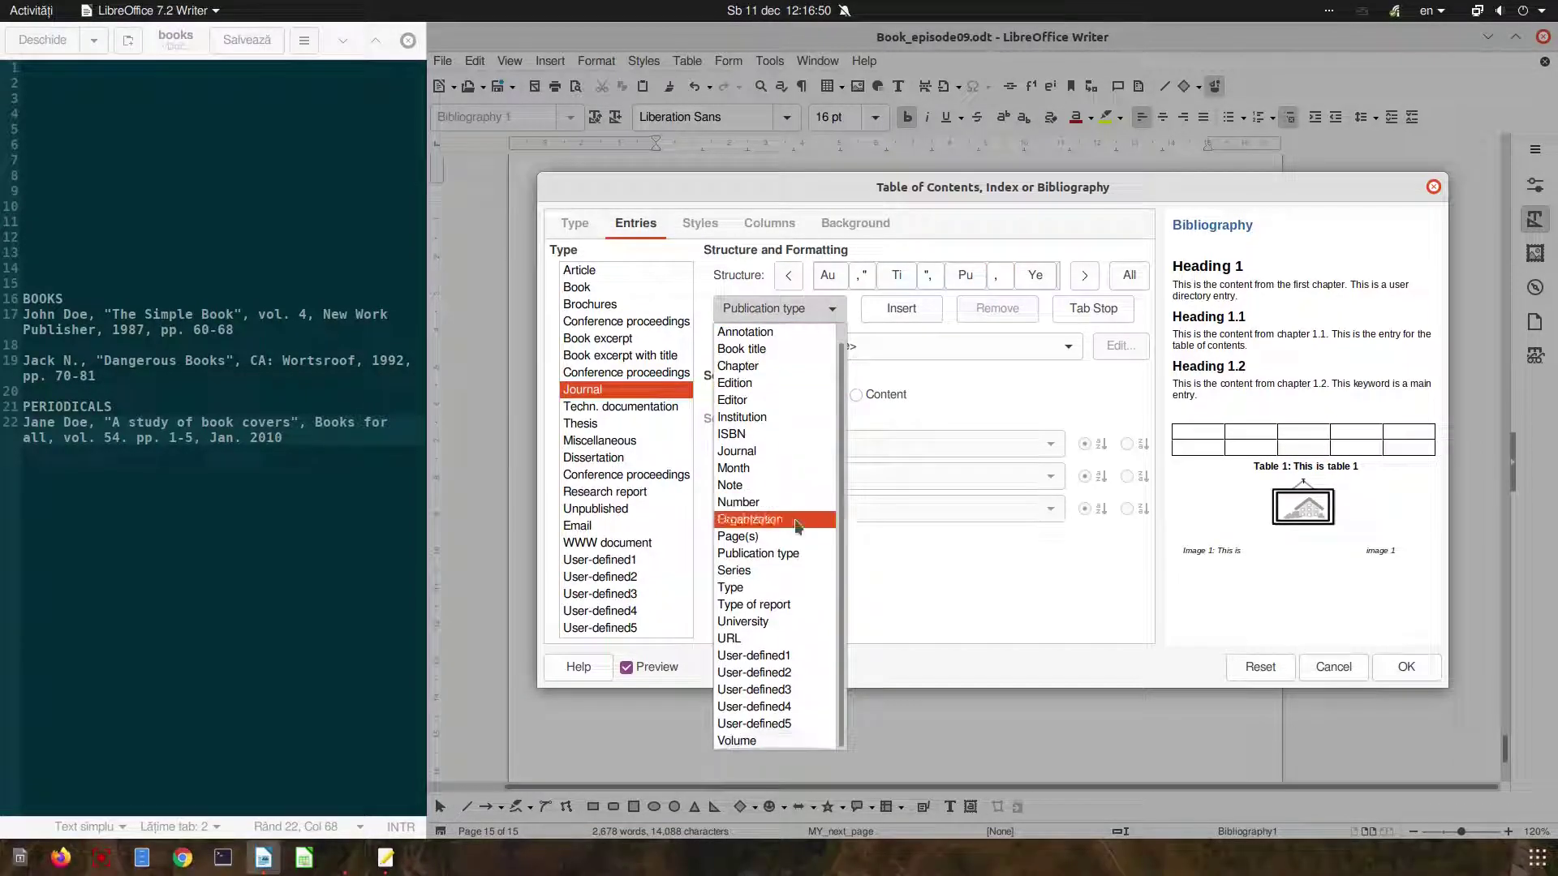
click(763, 737)
click(901, 309)
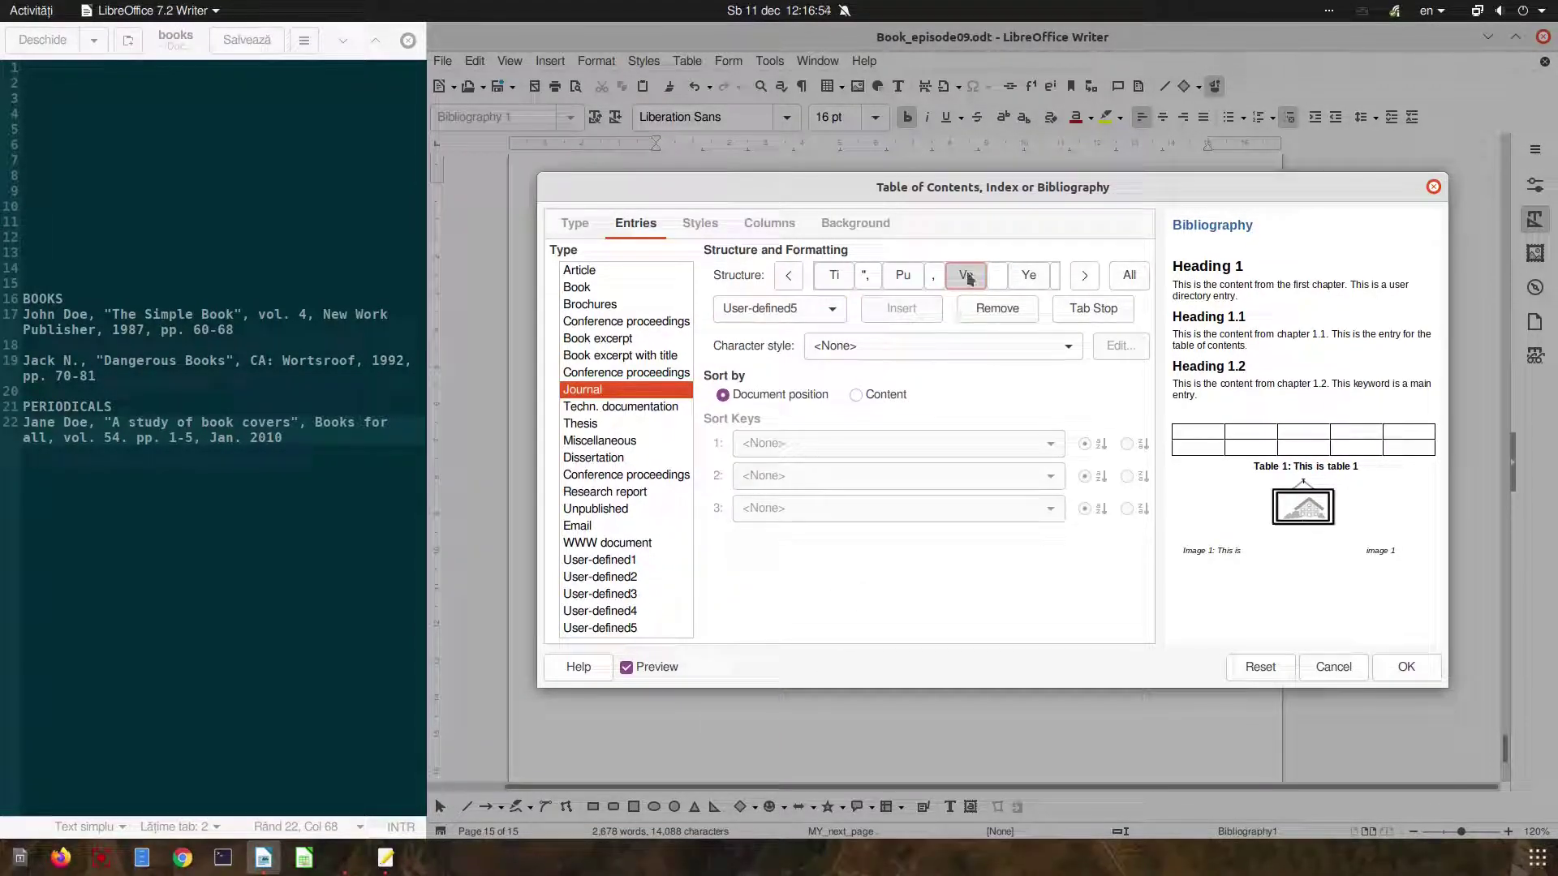
click(1000, 274)
text(,)
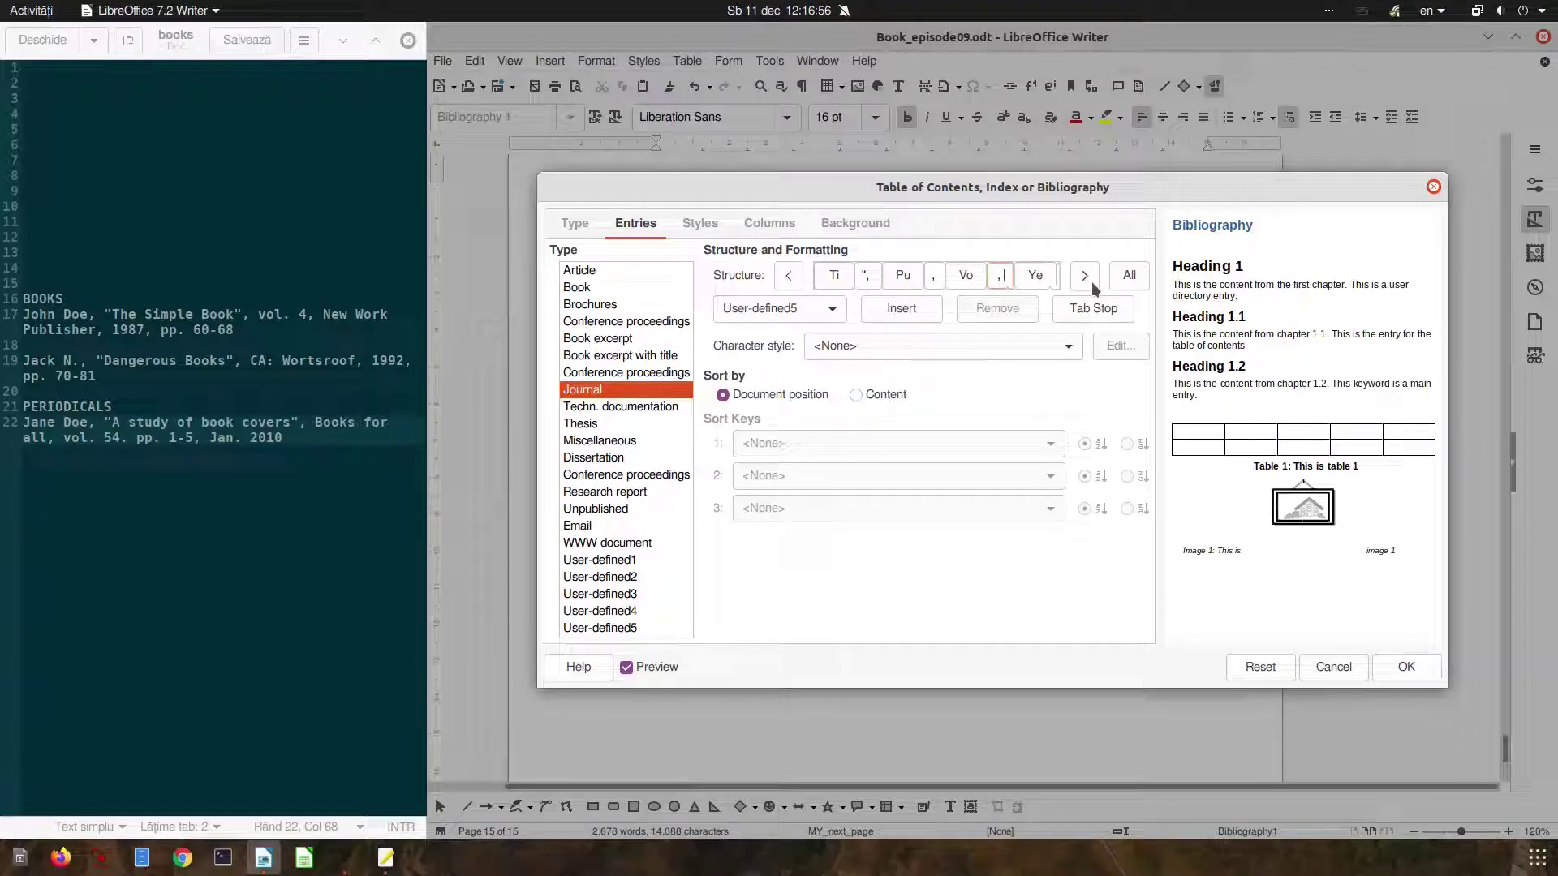
click(812, 312)
click(803, 513)
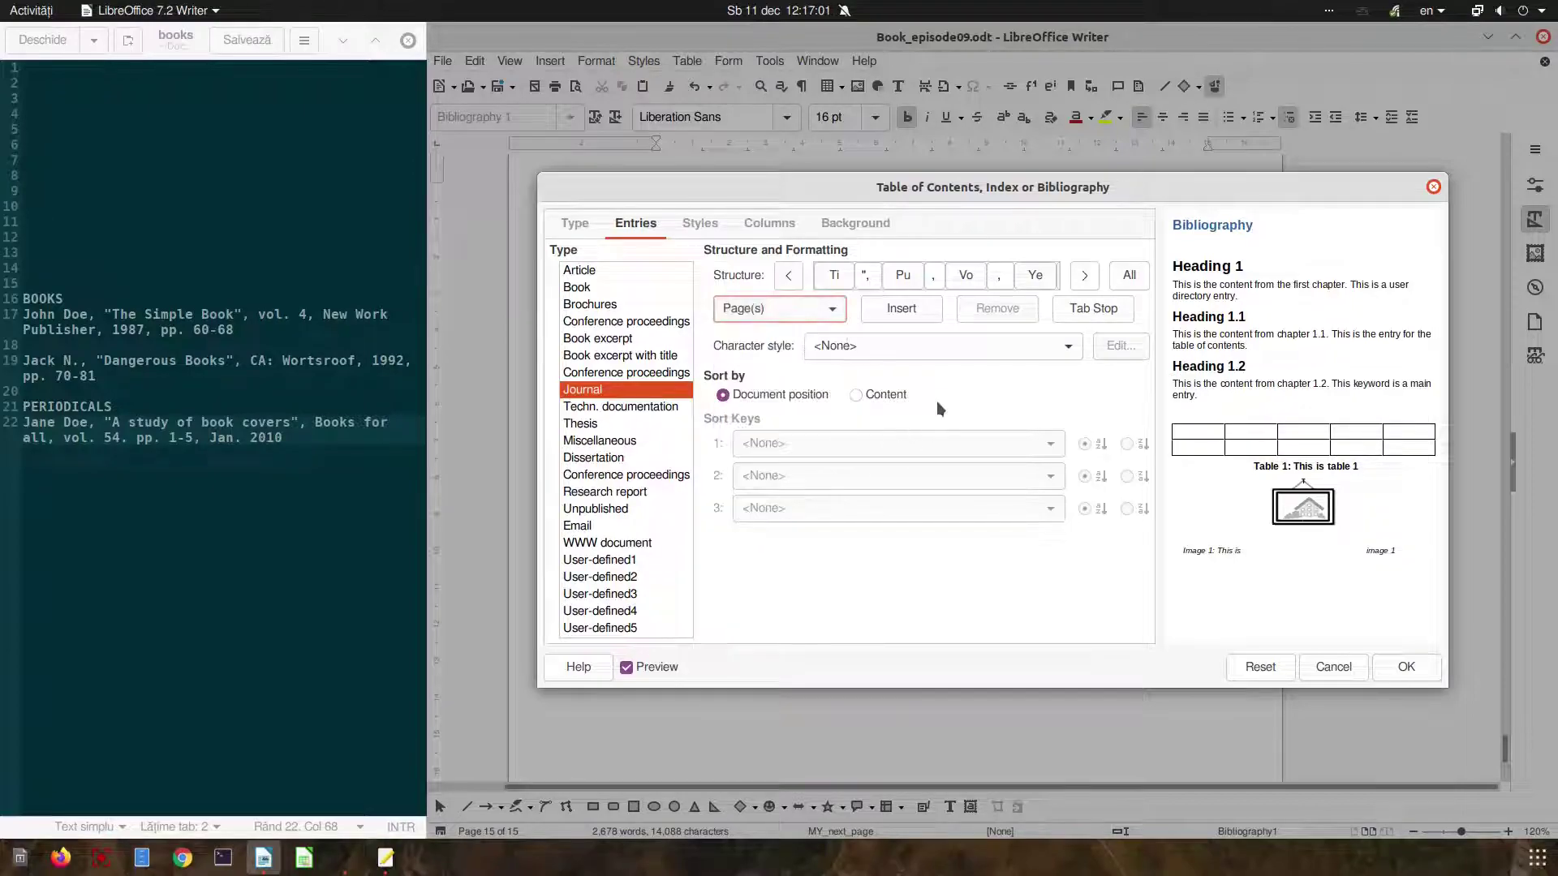
click(907, 310)
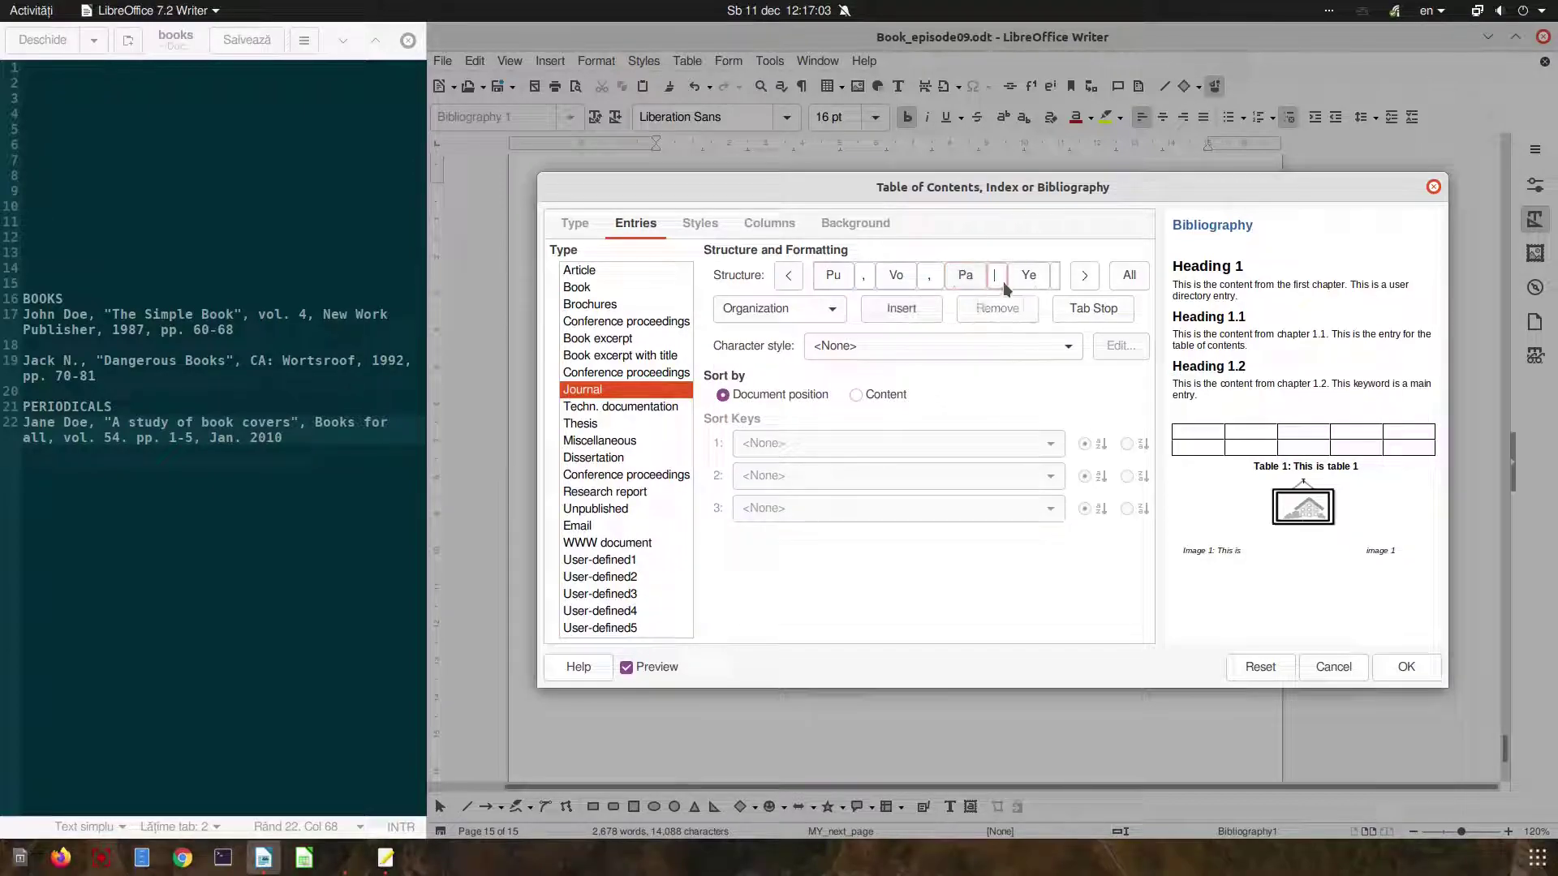
text(,)
Step: Apply the new Book and Journal bibliography formats
click(1406, 666)
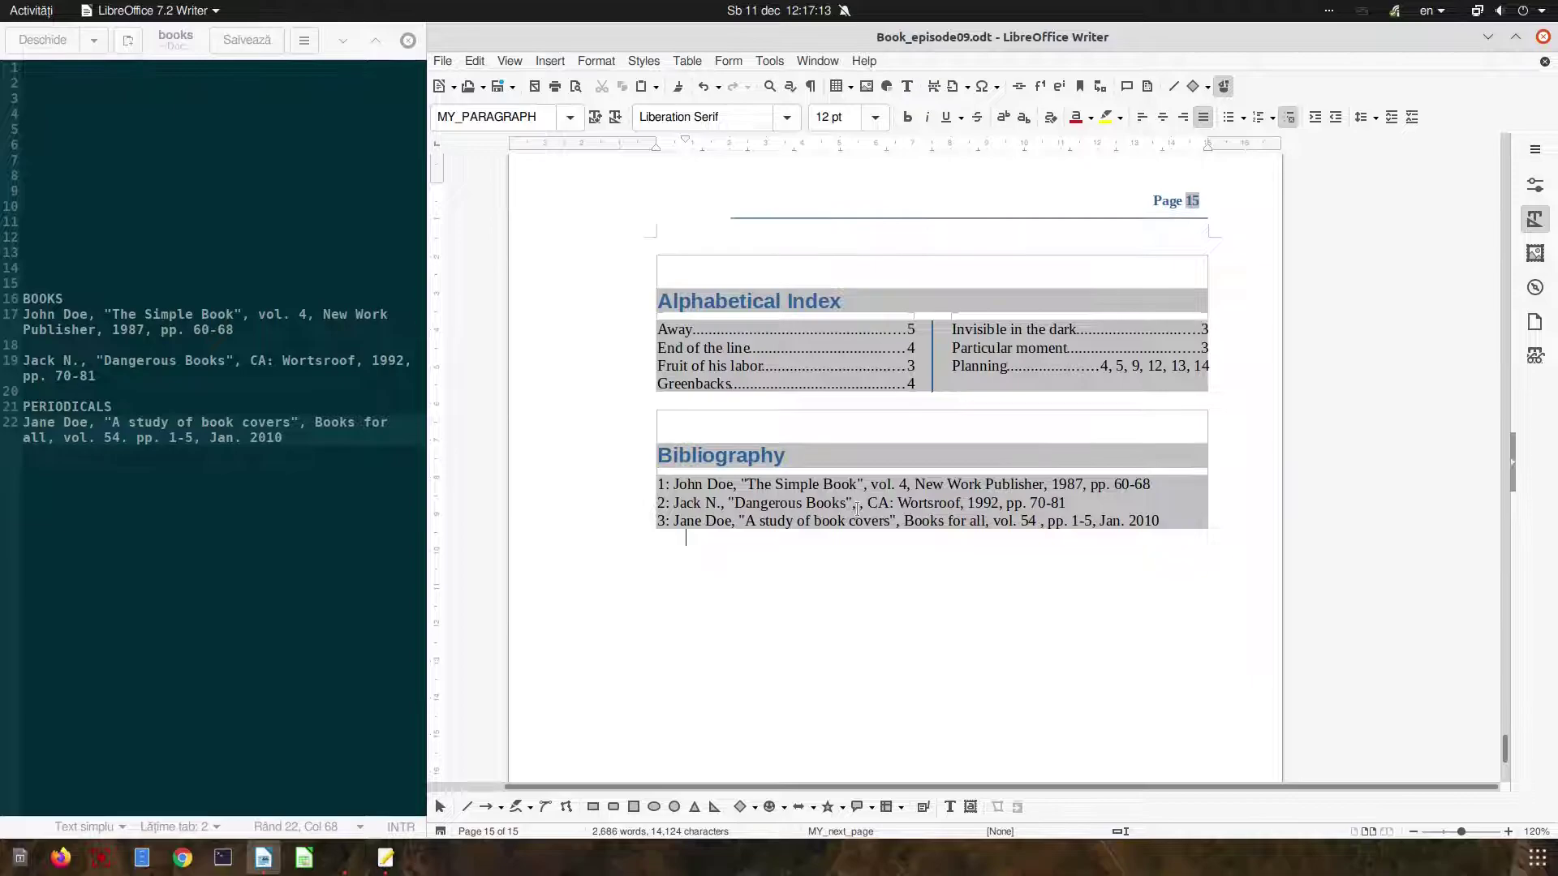
right_click(823, 503)
key(Escape)
drag(1504, 743, 1506, 637)
Step: Start a Bibliography Entry insertion at the caret in the page 12 paragraph
click(777, 445)
click(550, 61)
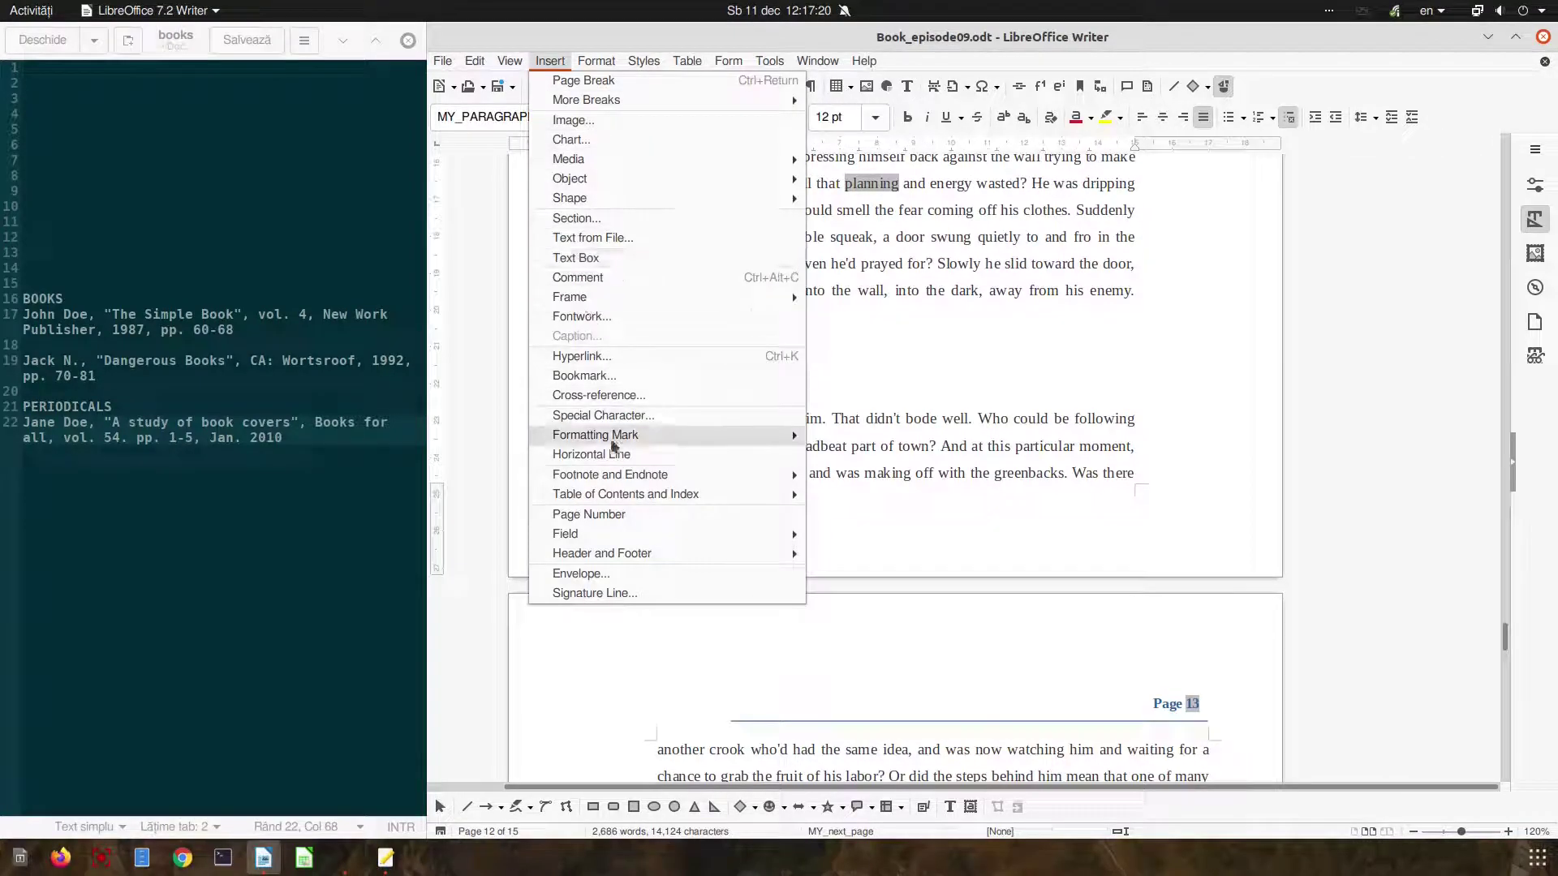
mouse_move(649, 494)
click(879, 534)
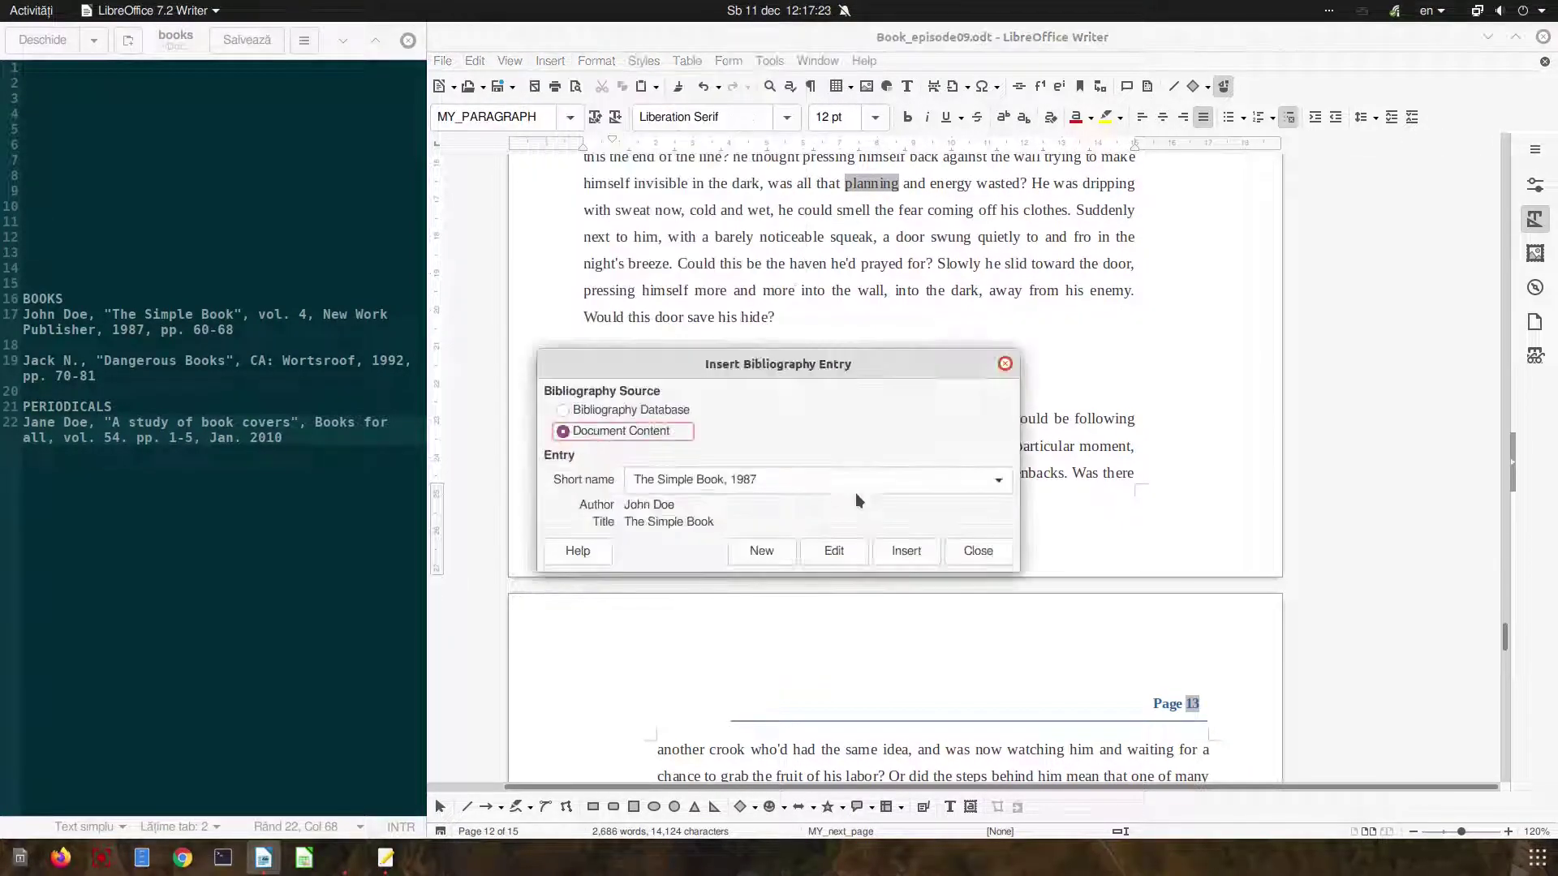
Step: Set the Dangerous Books source's volume to '-' and insert its citation
click(695, 482)
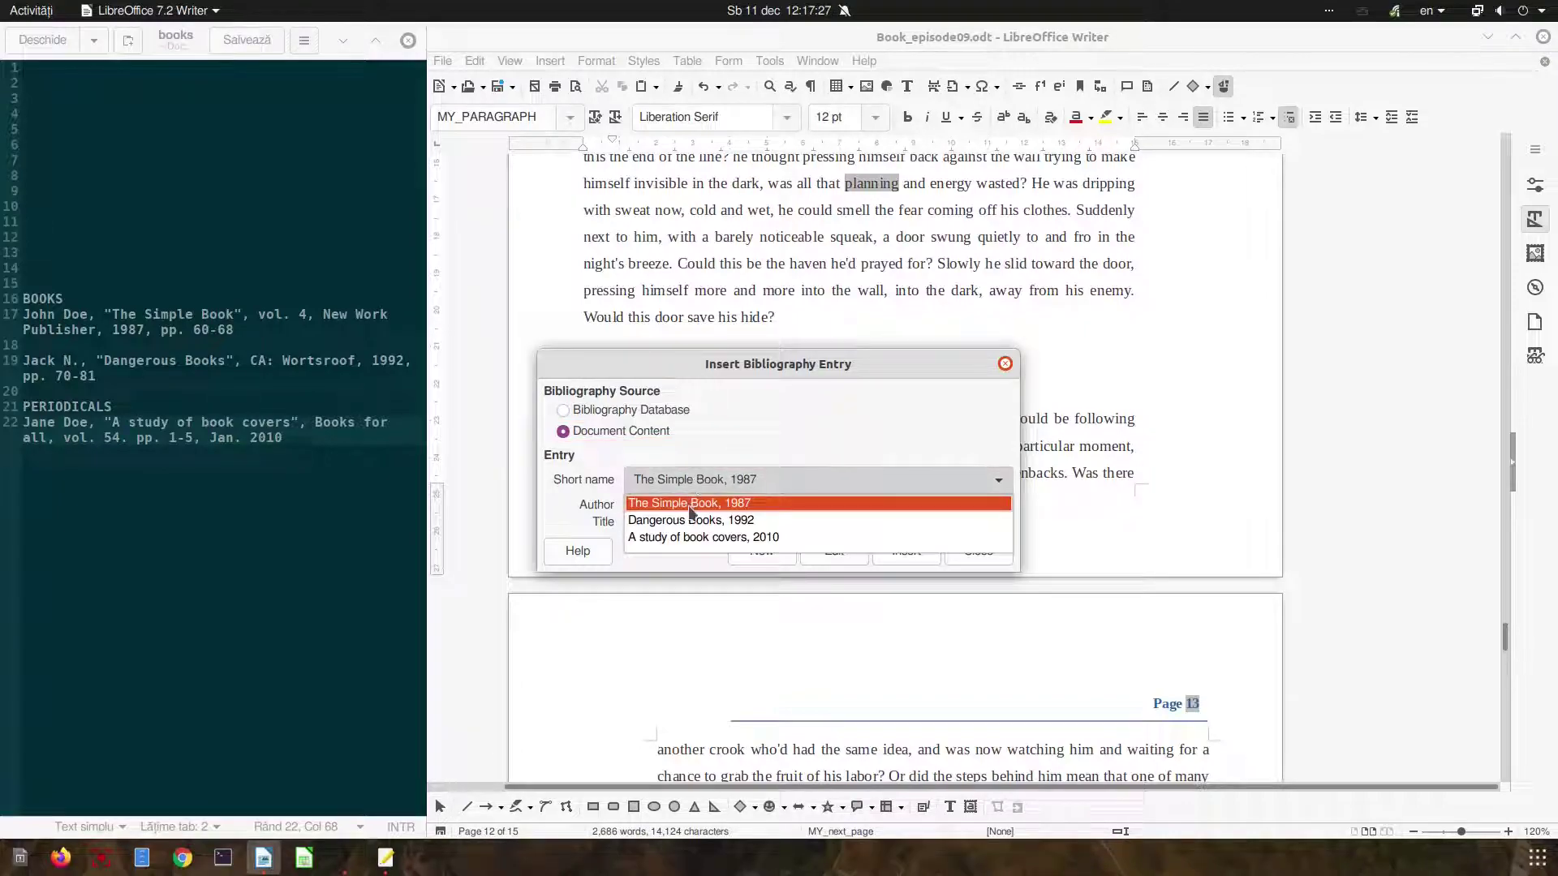
click(690, 519)
click(828, 551)
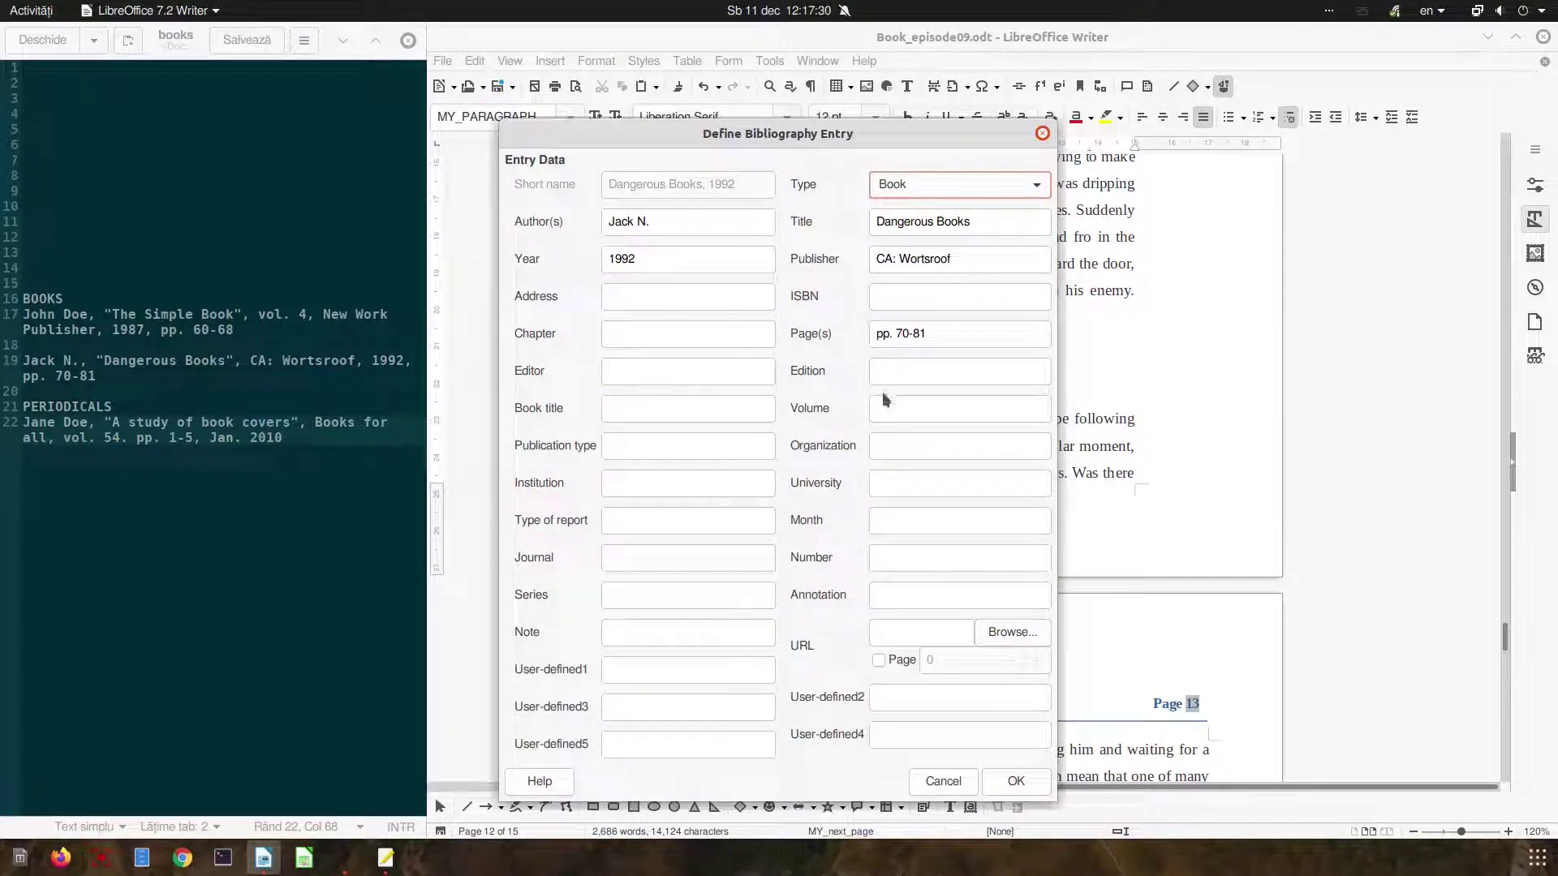
click(957, 408)
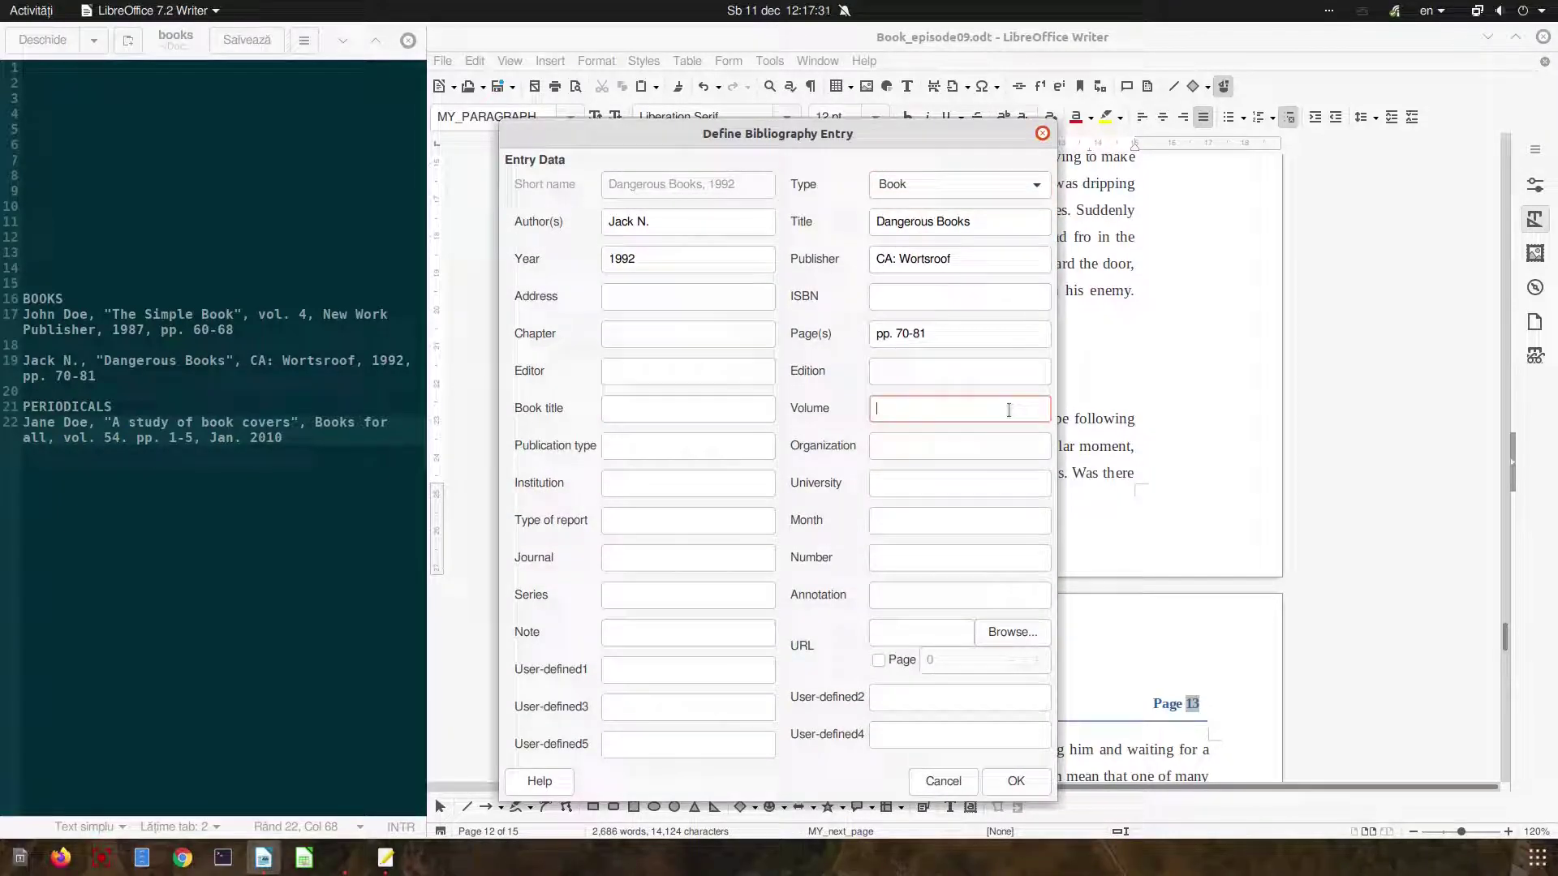
click(1017, 783)
click(906, 551)
click(904, 501)
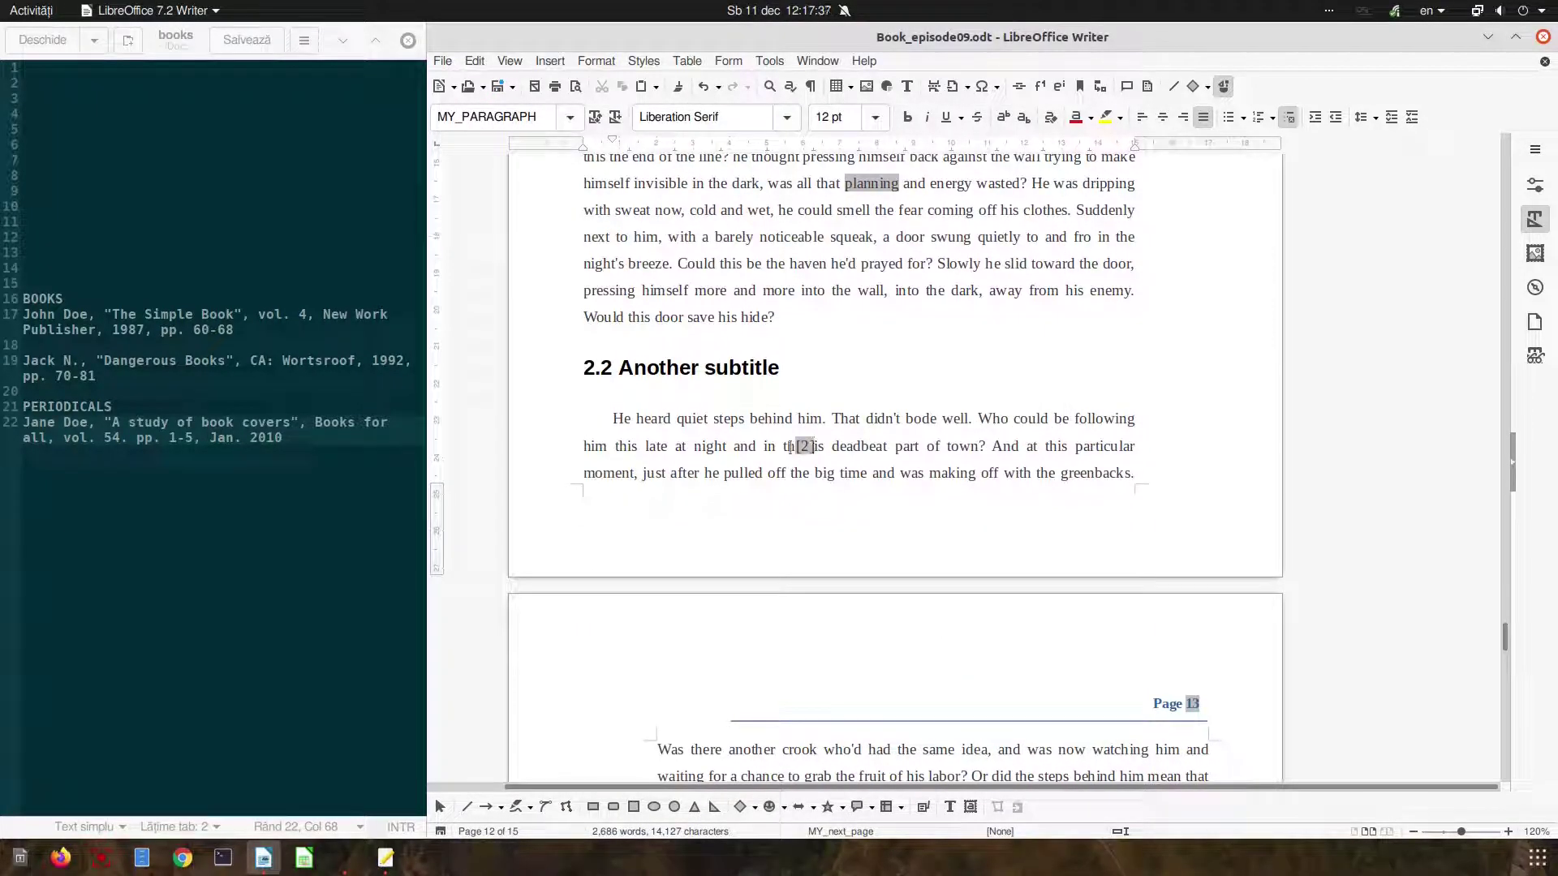
Step: Update the Bibliography index on page 15 to show Dangerous Books with '-' volume
scroll(799, 458, down, 15)
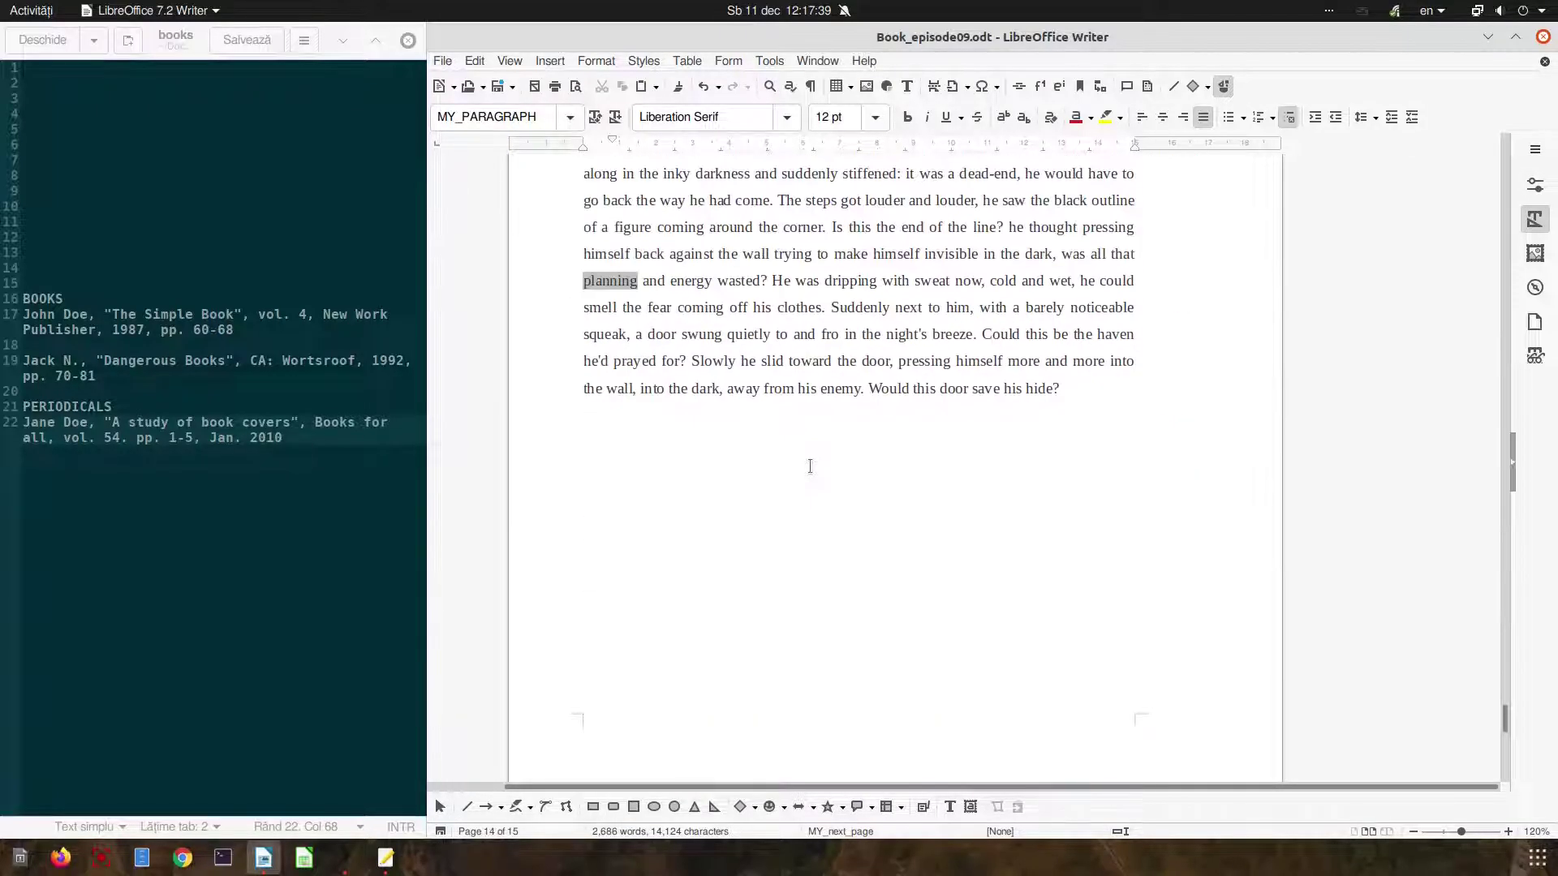
scroll(812, 471, down, 5)
right_click(777, 276)
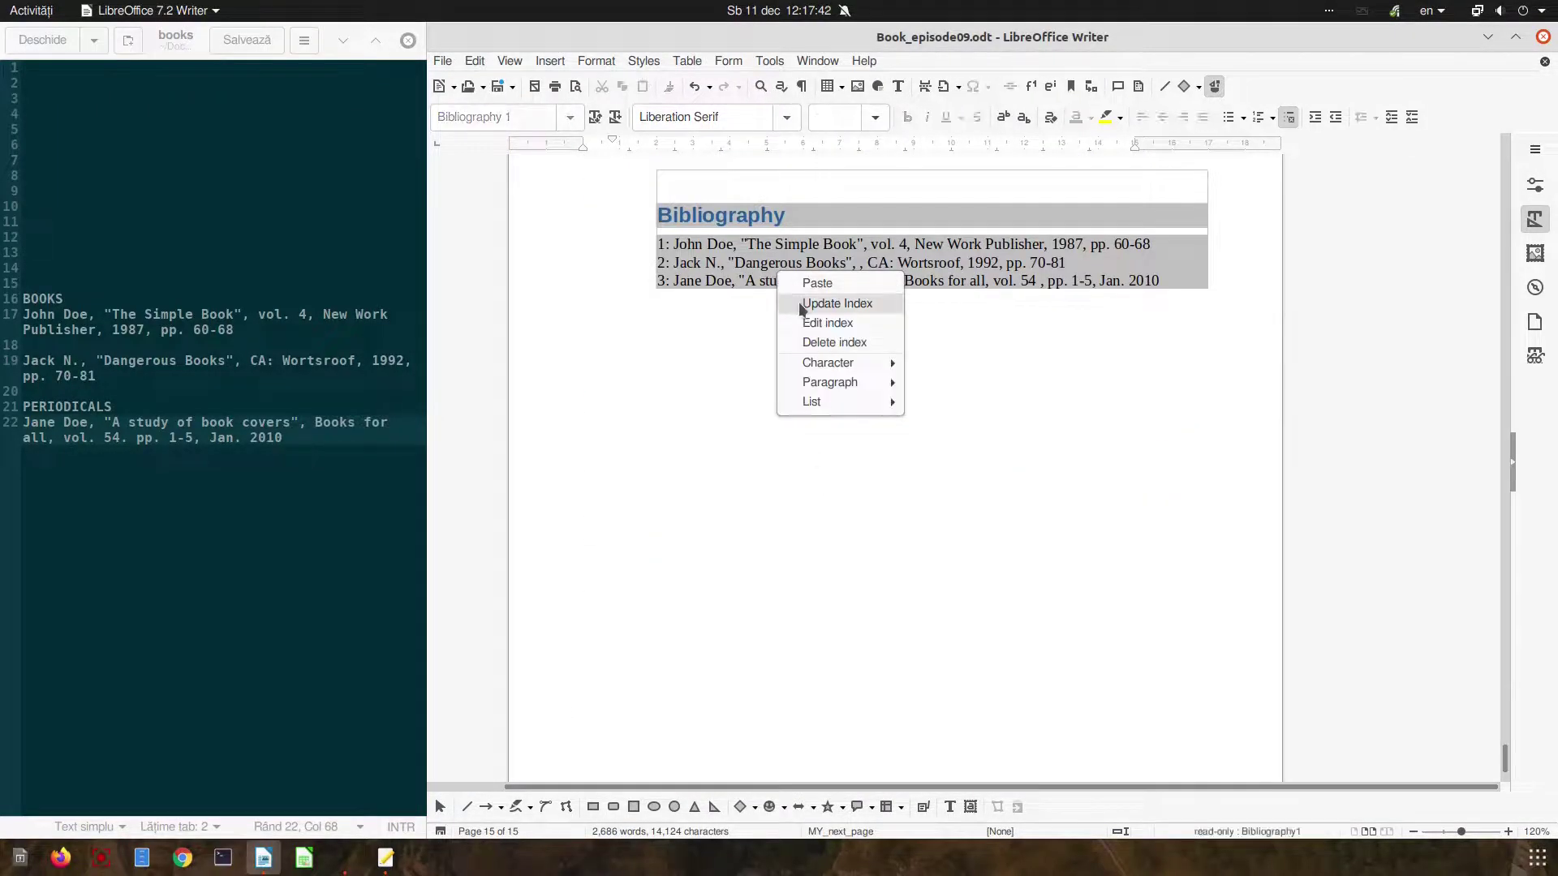
click(820, 302)
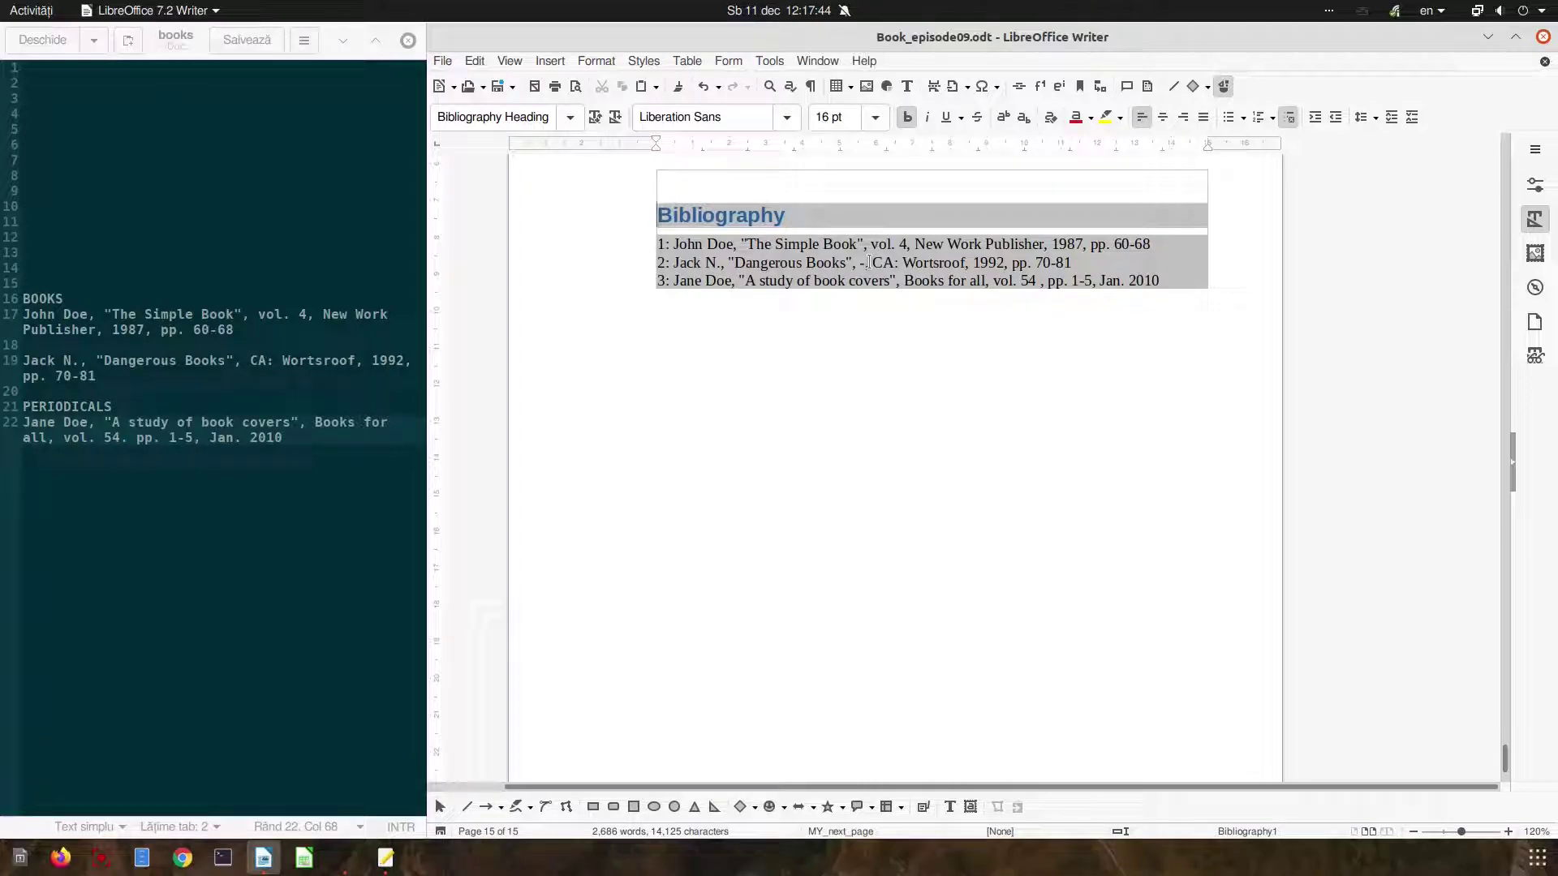
scroll(868, 284, up, 2)
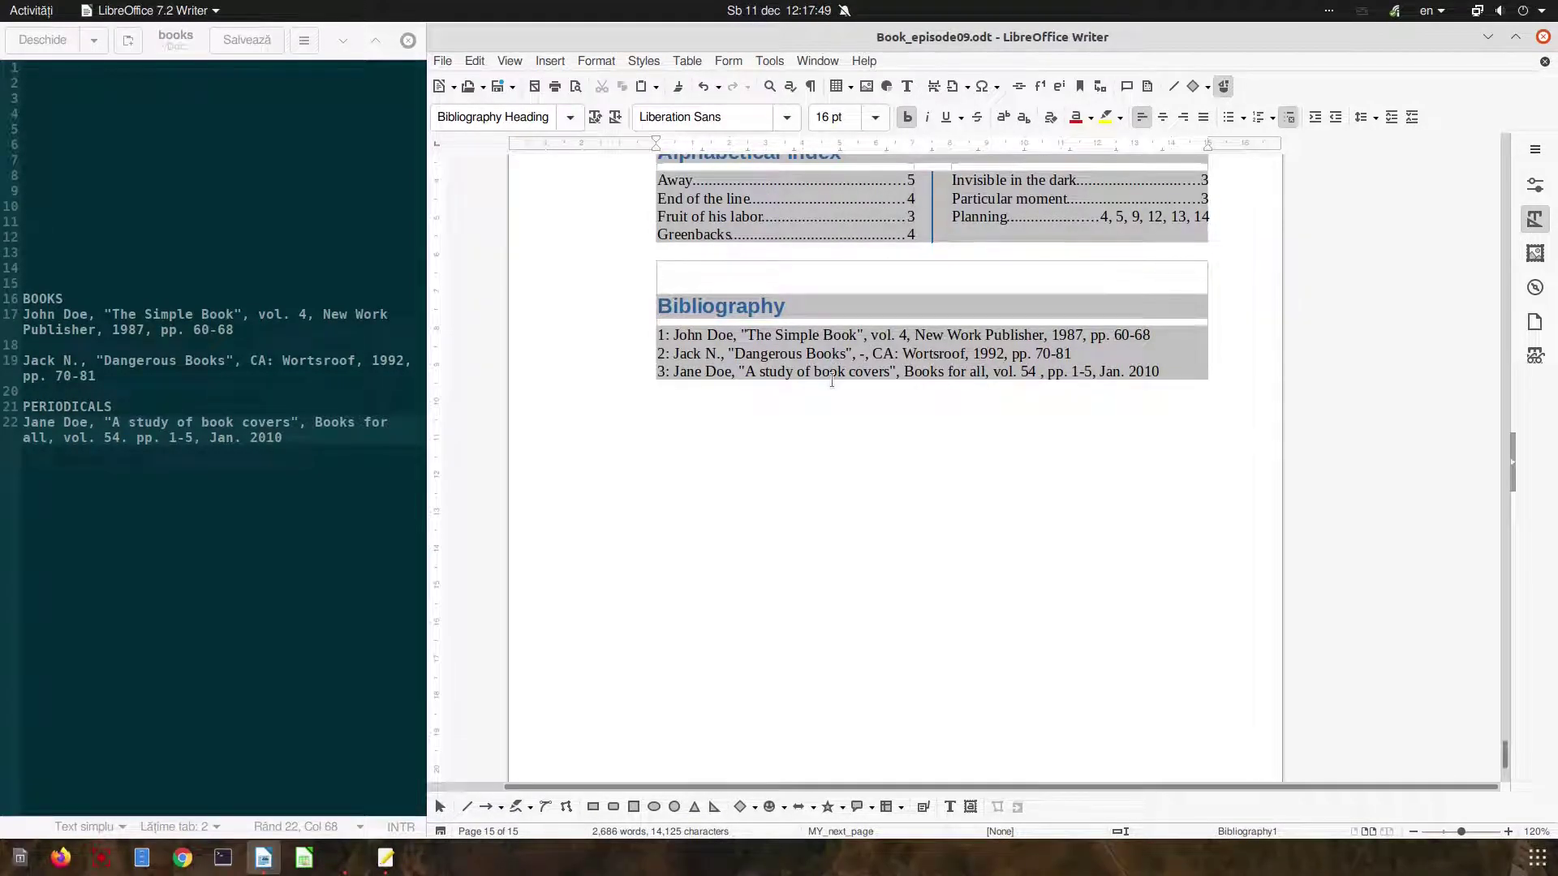
scroll(829, 377, up, 3)
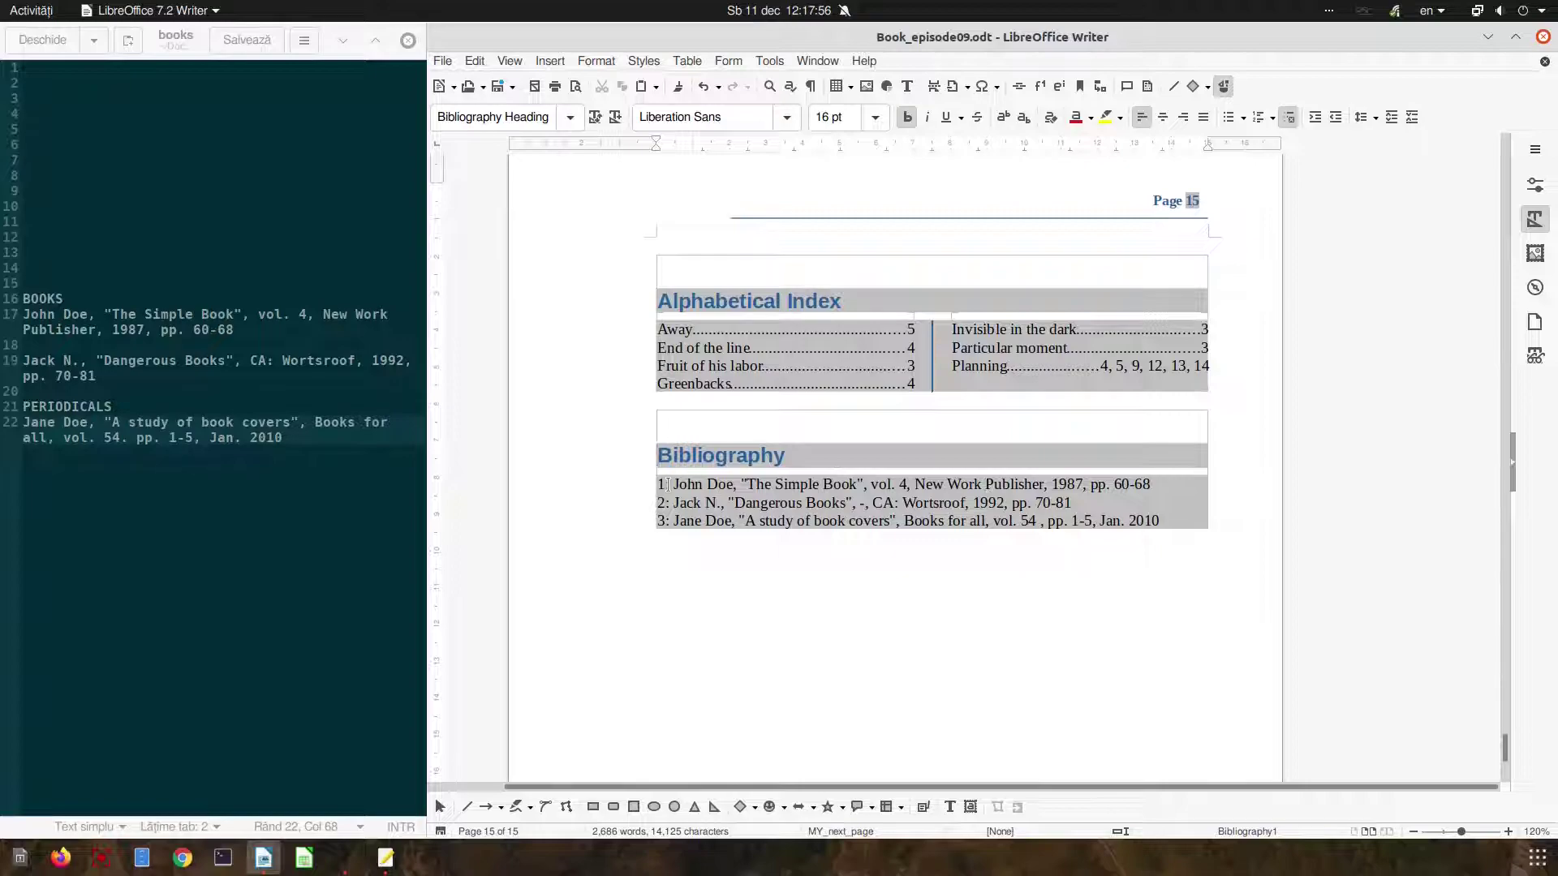
Step: Give the Book entry number the Strong Emphasis character style
right_click(742, 496)
click(771, 539)
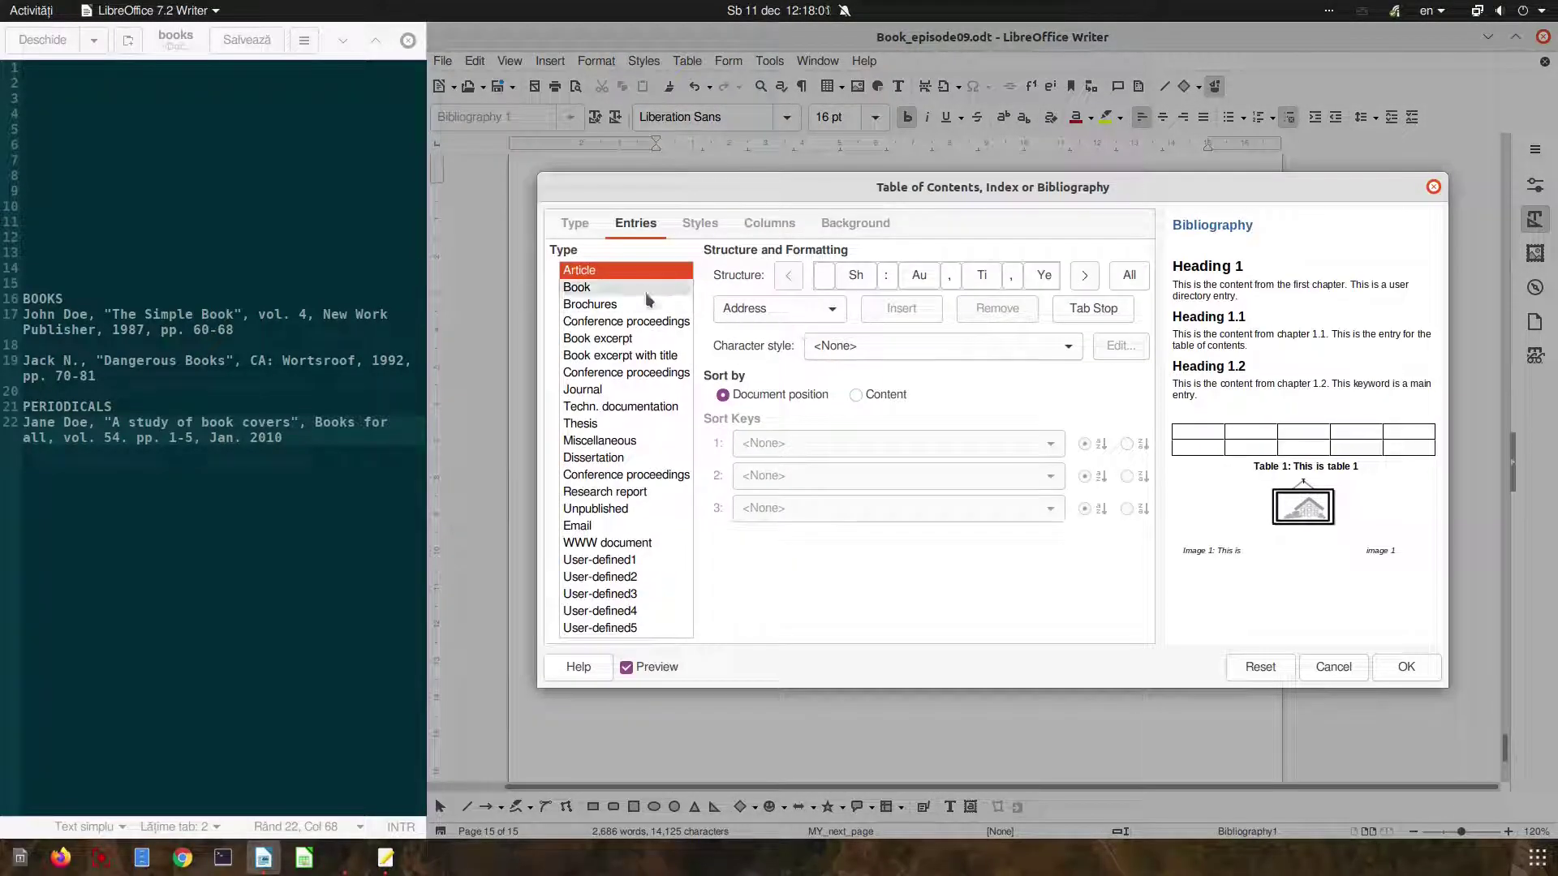
click(647, 289)
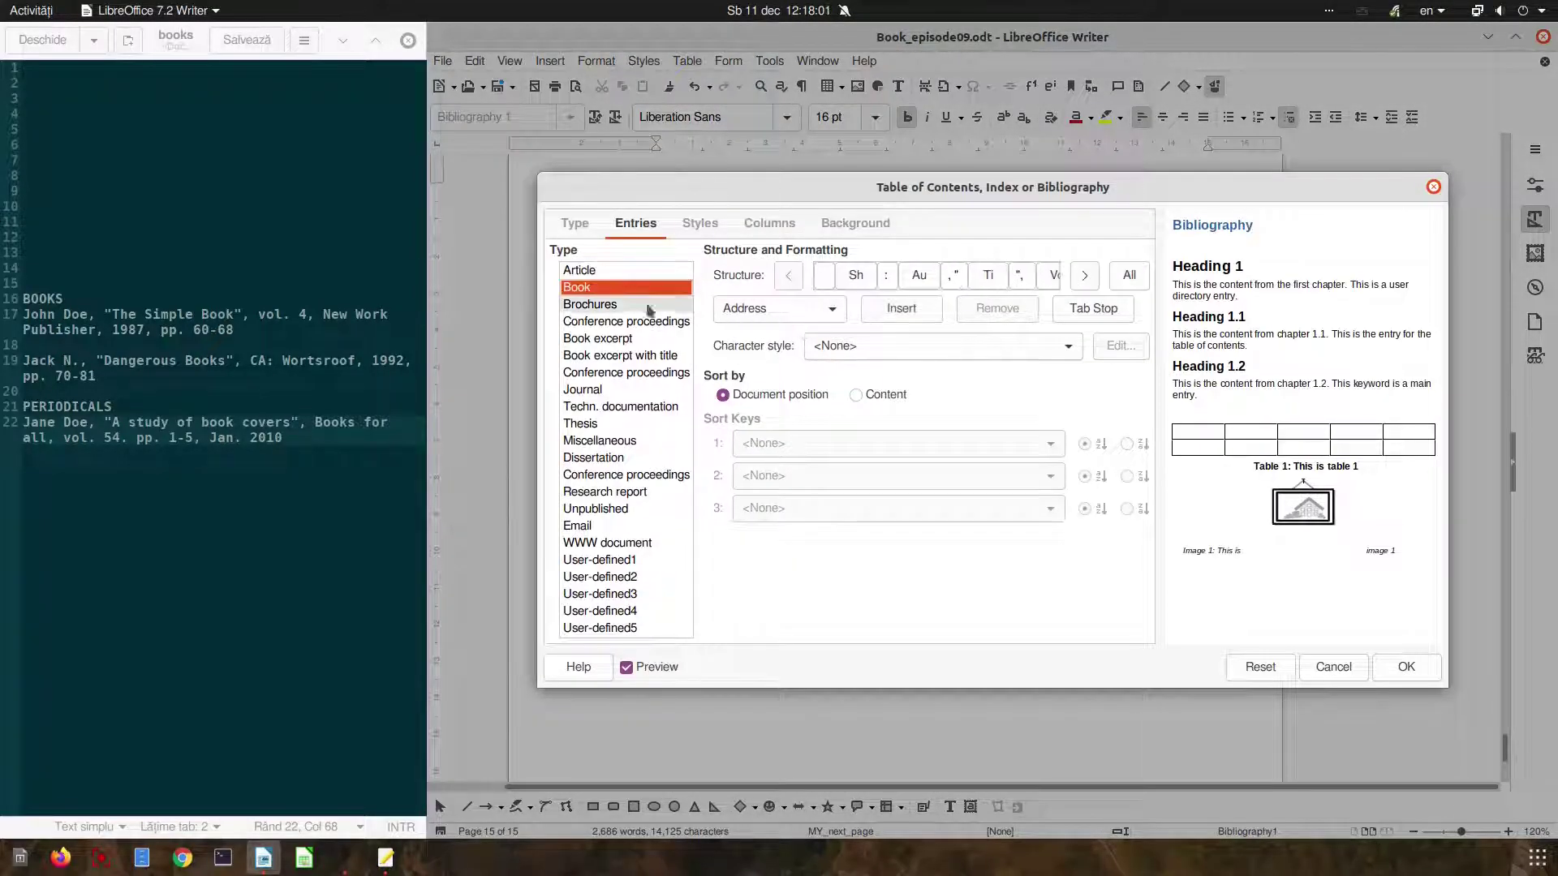
click(859, 278)
click(862, 349)
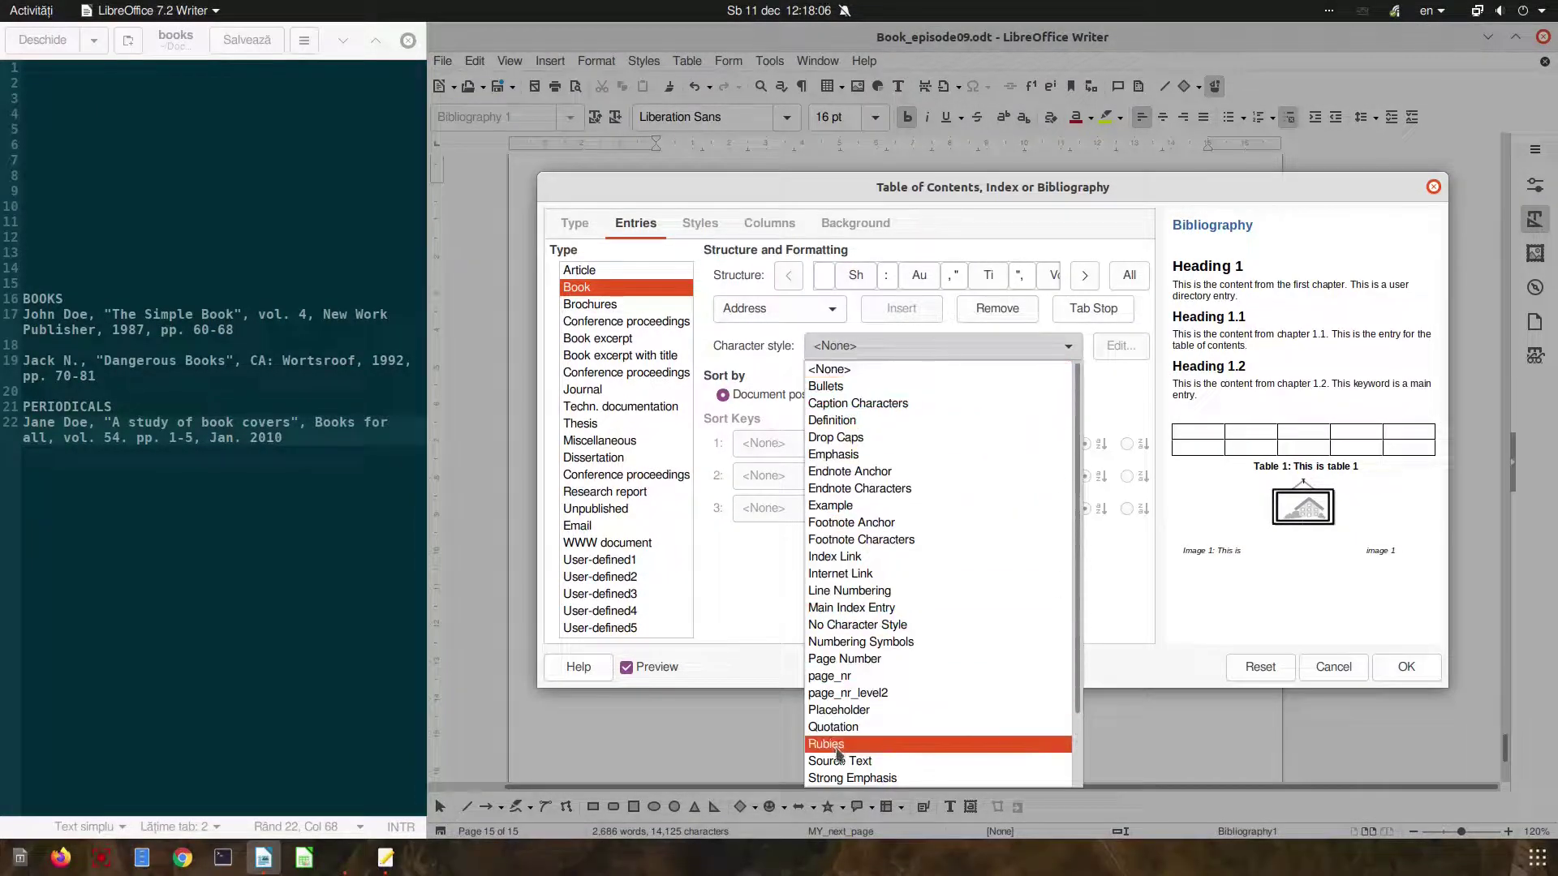
click(852, 778)
click(1412, 671)
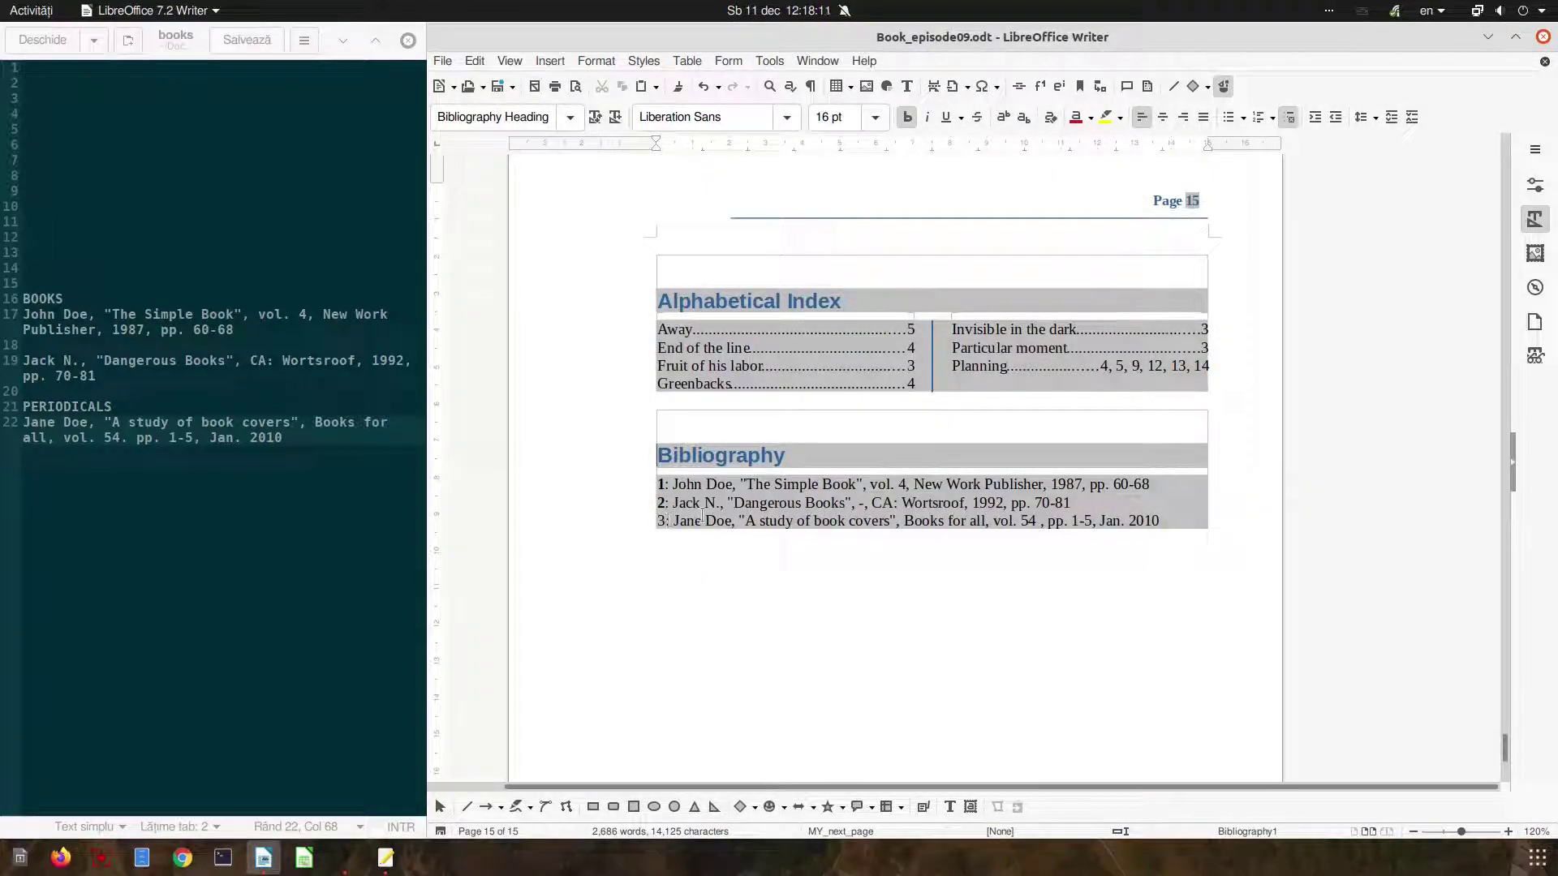
Step: Give the Journal entry number the Strong Emphasis character style
right_click(718, 508)
click(758, 562)
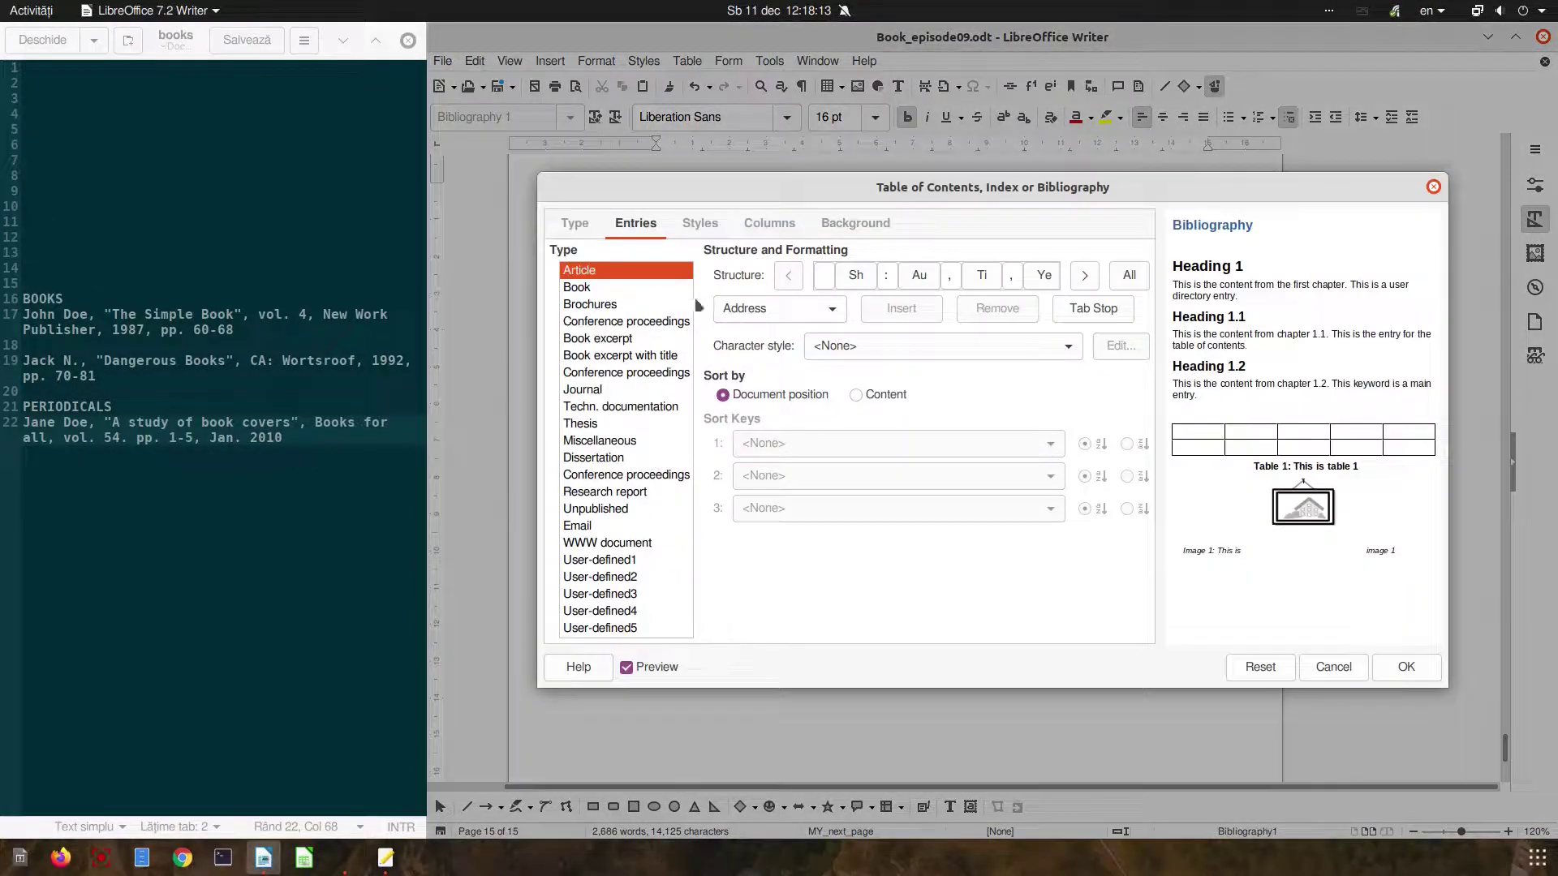
click(600, 389)
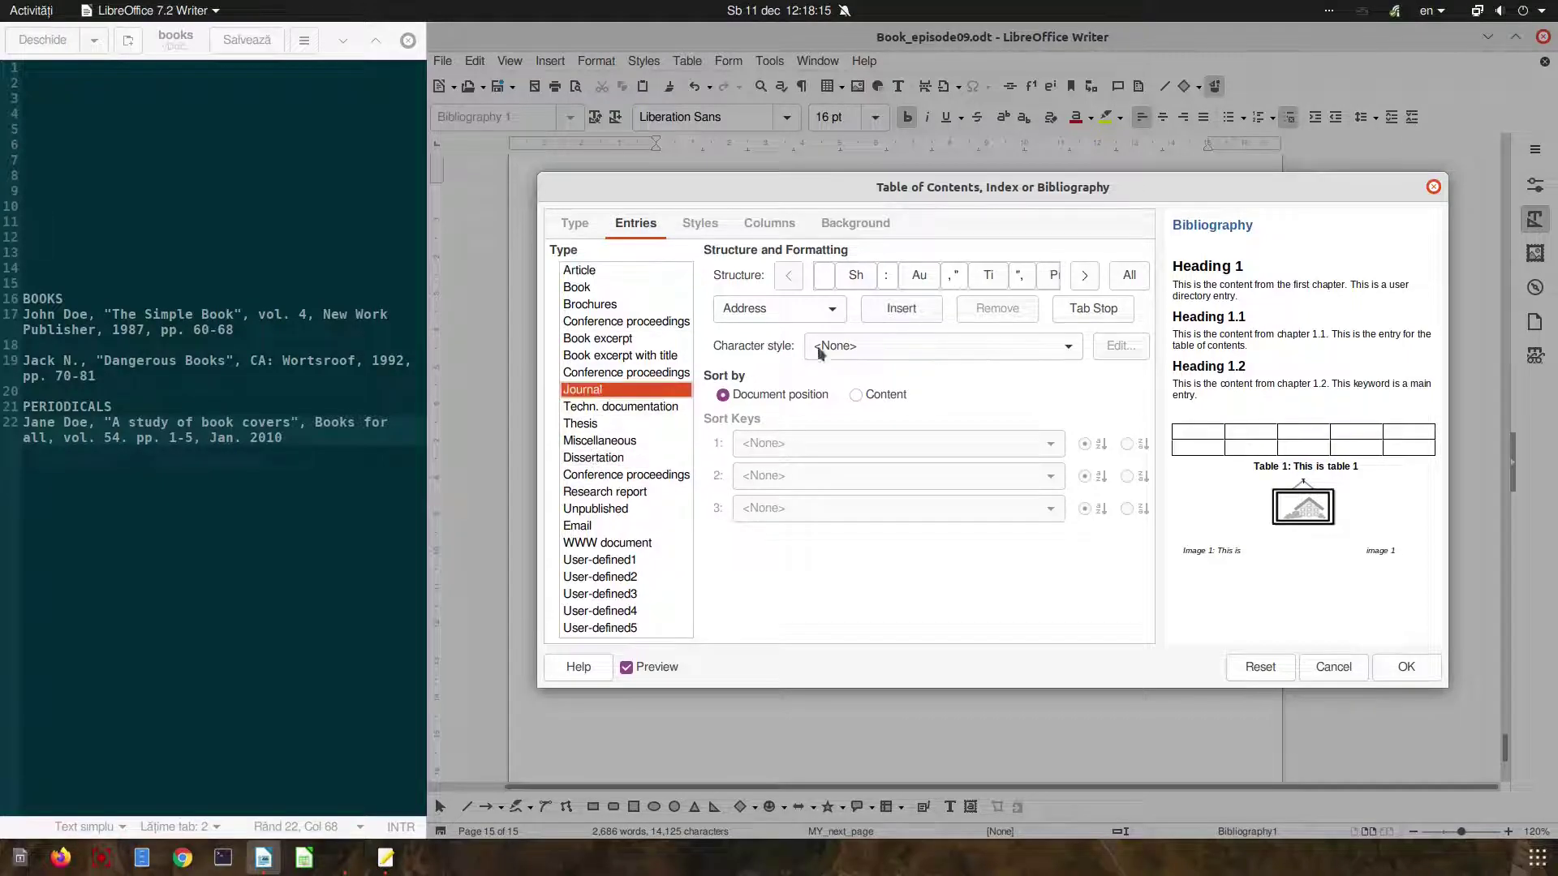
click(865, 278)
click(878, 344)
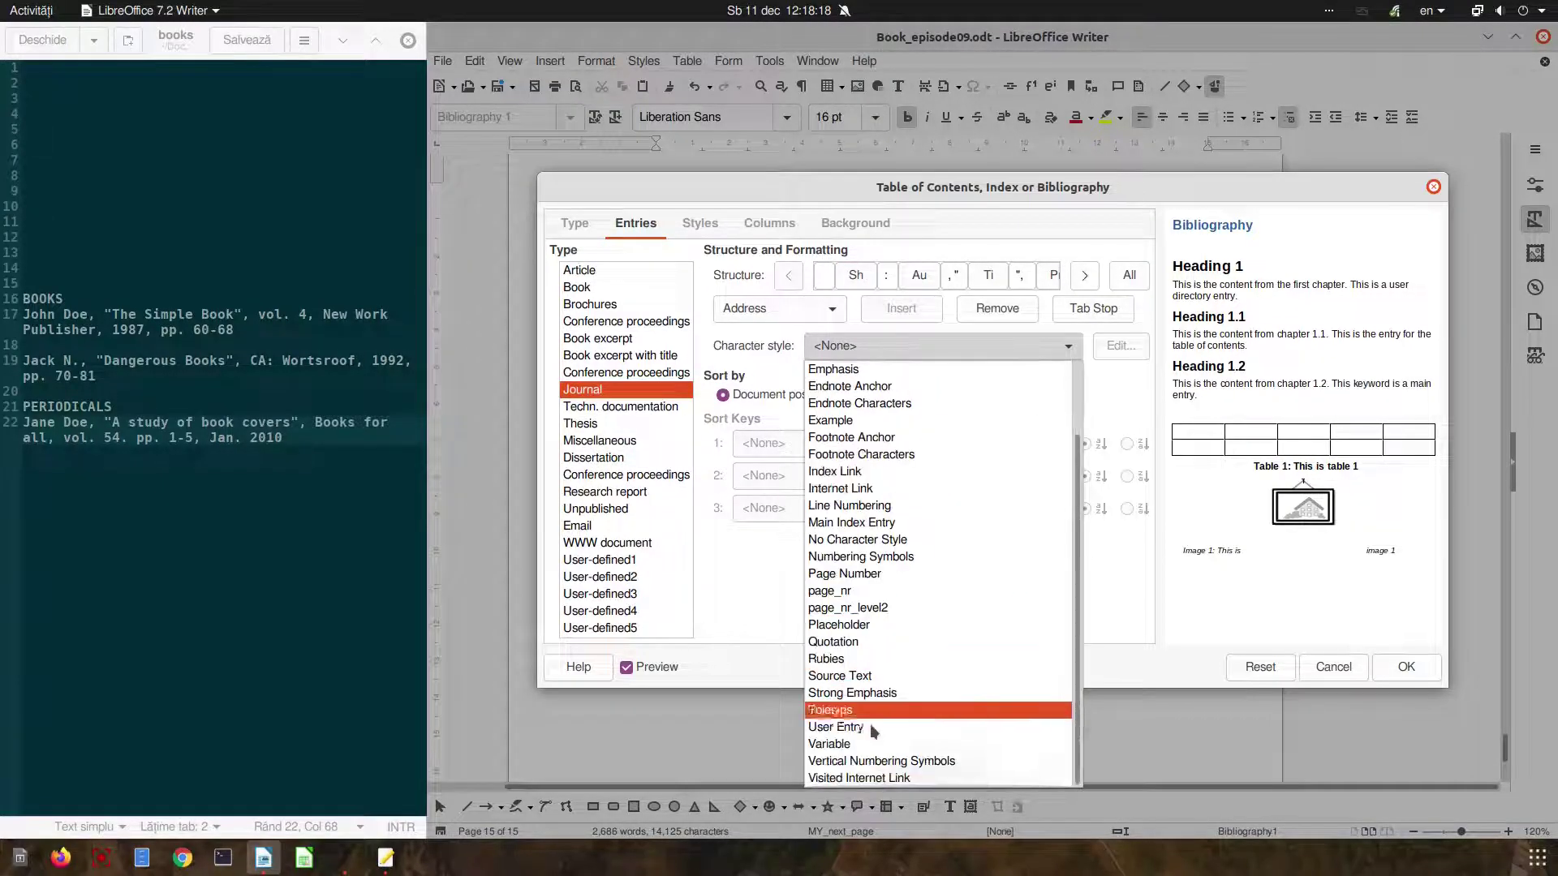
click(856, 692)
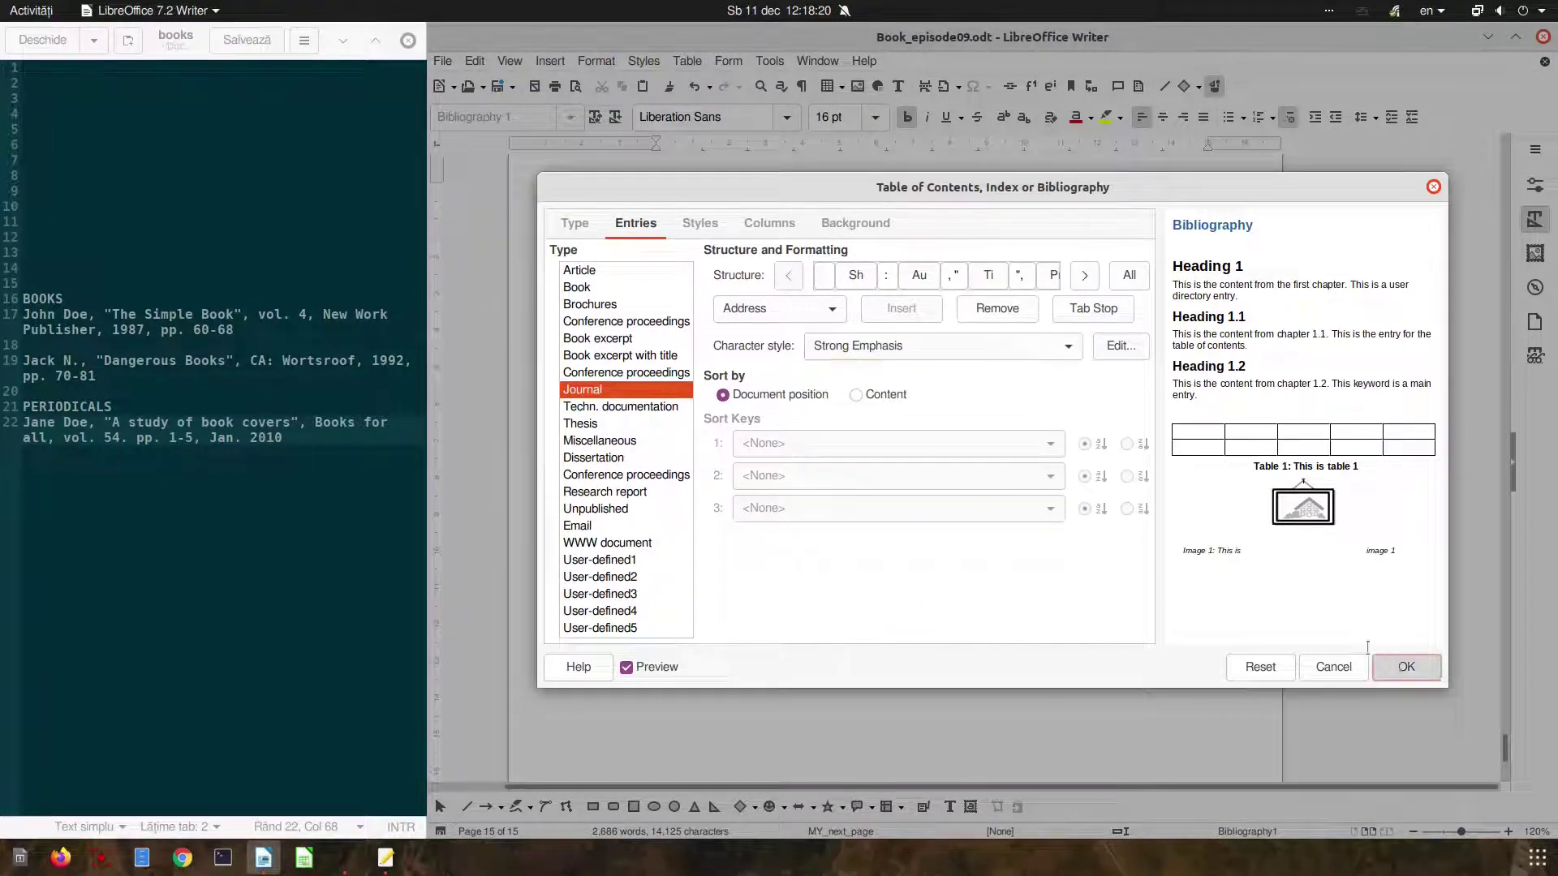
key(Return)
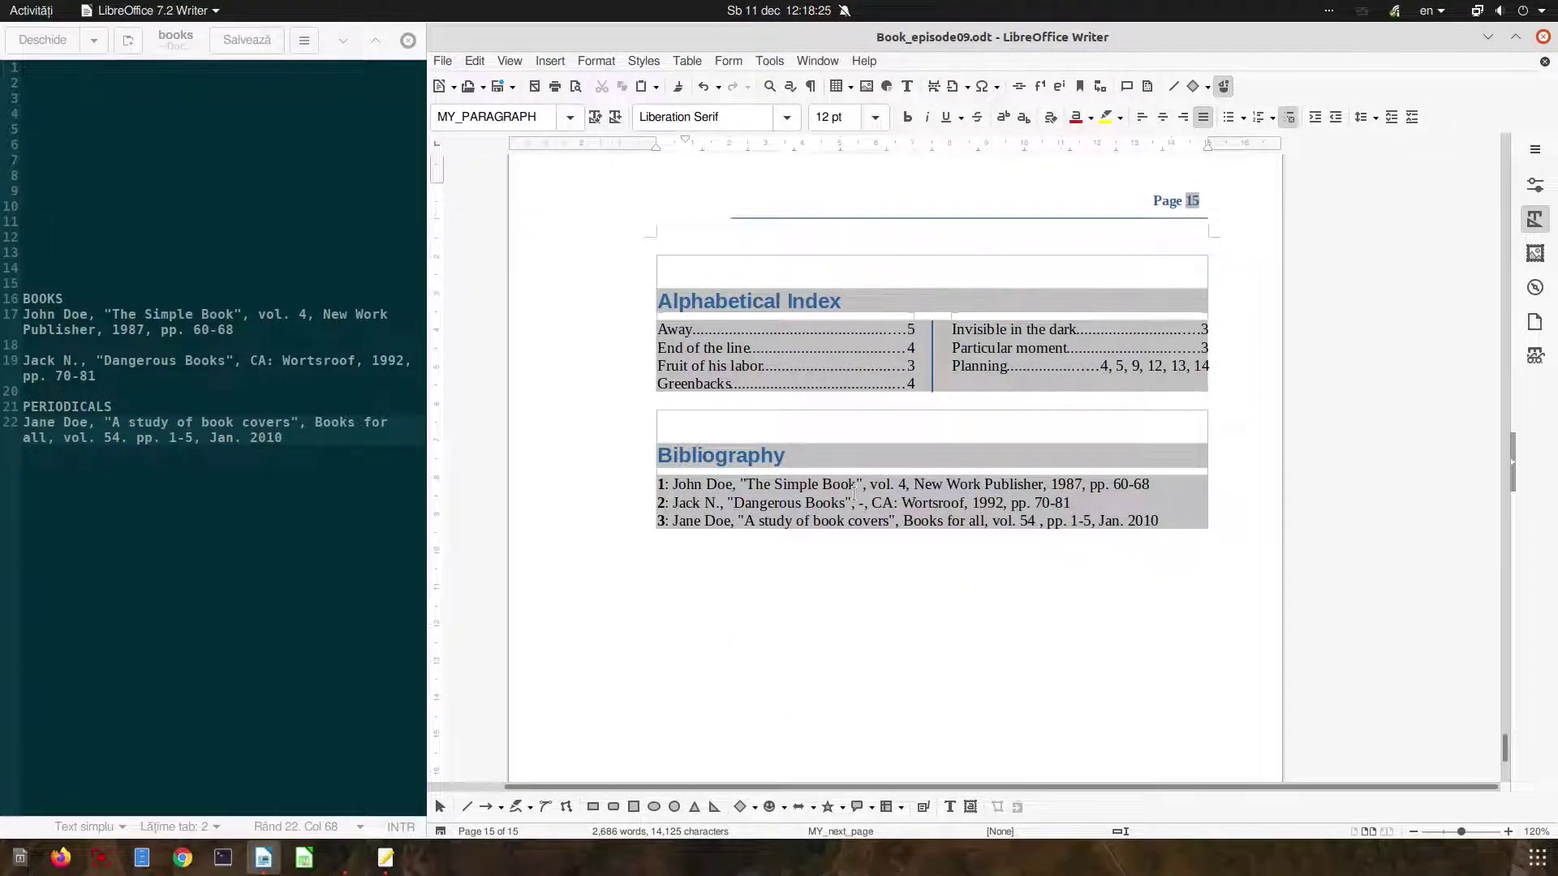
scroll(852, 491, up, 15)
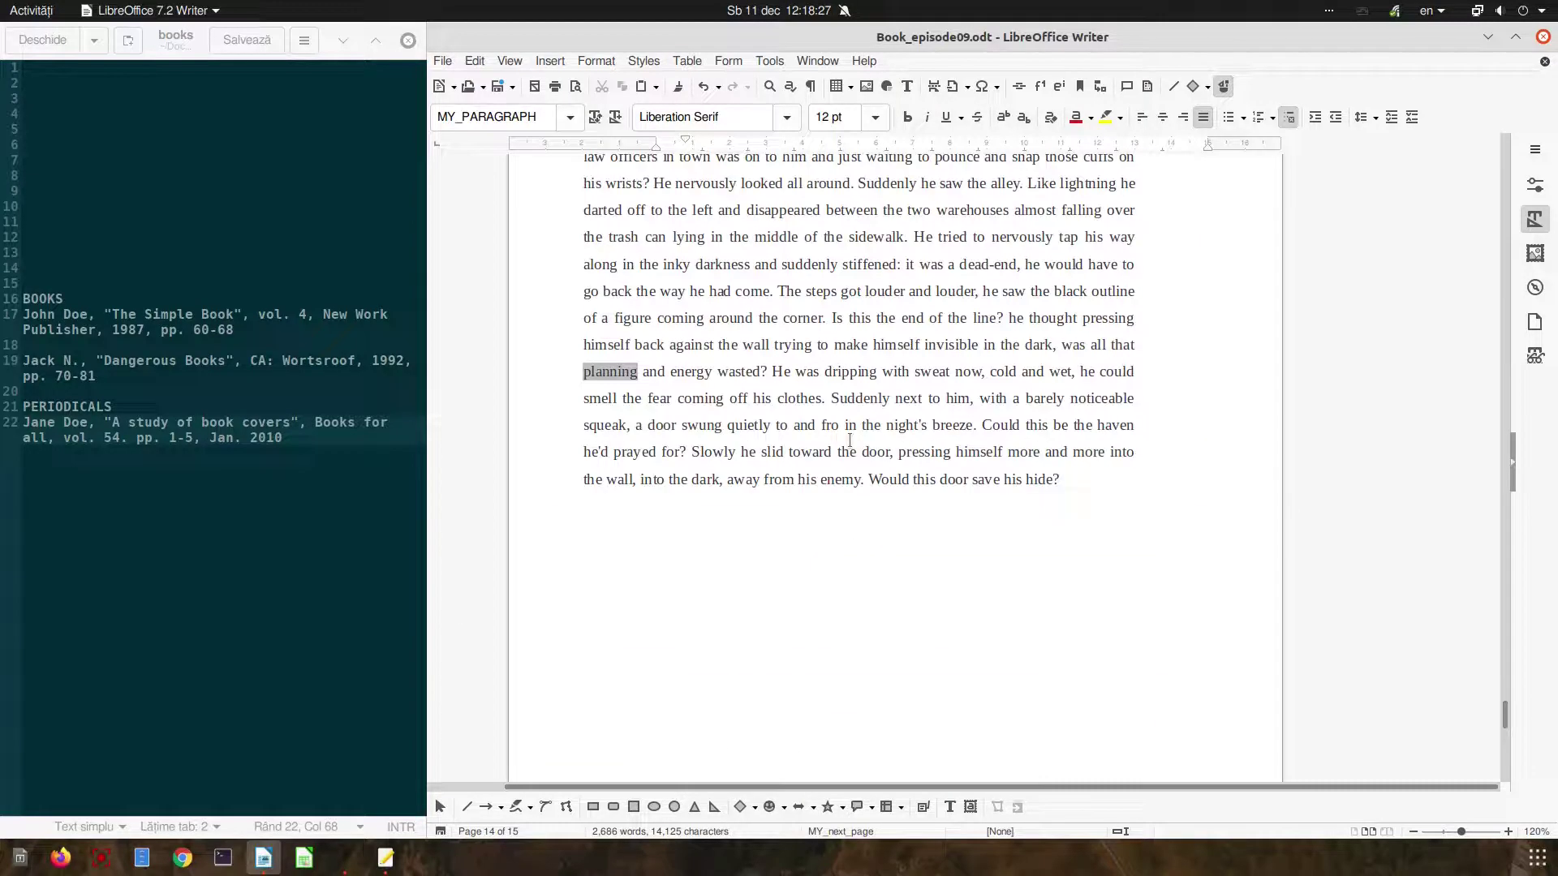